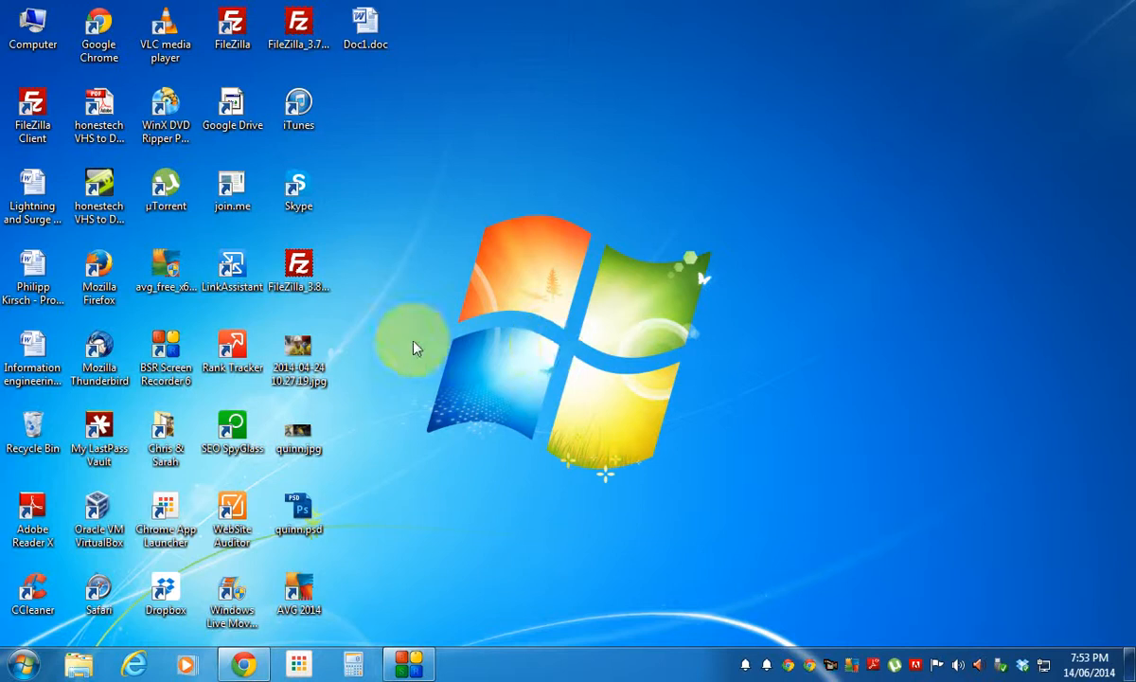
Open the picture 2014-04-24 10.27.19.jpg from the desktop in Picture Manager and bring up its resize settings
double_click(297, 350)
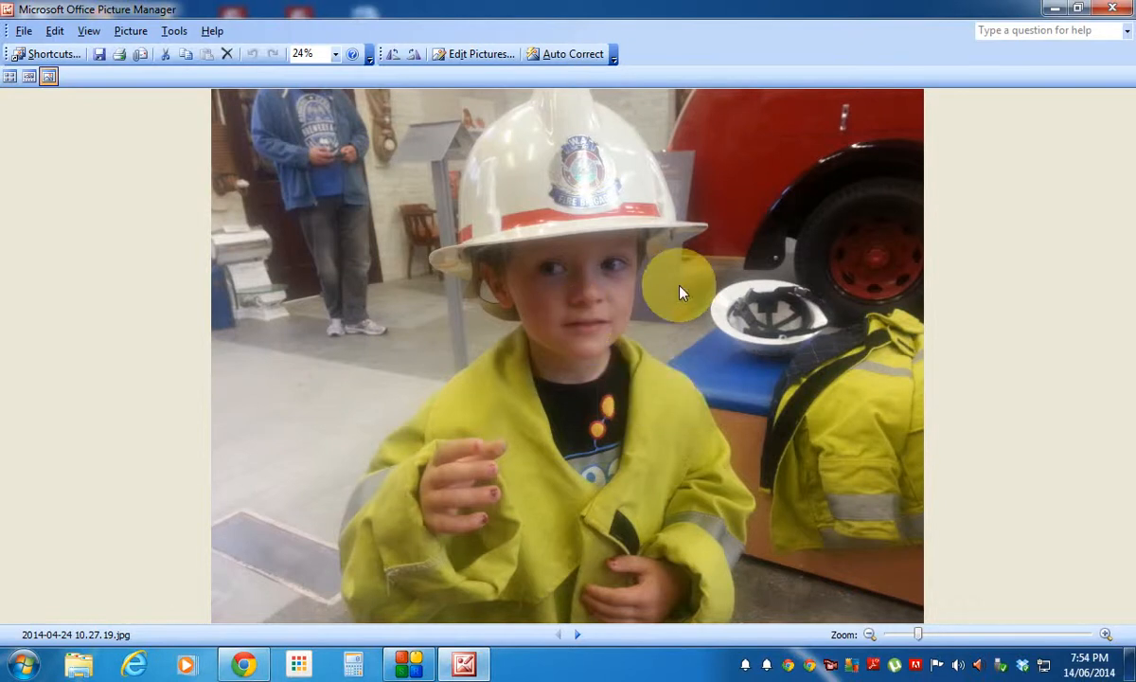
click(458, 54)
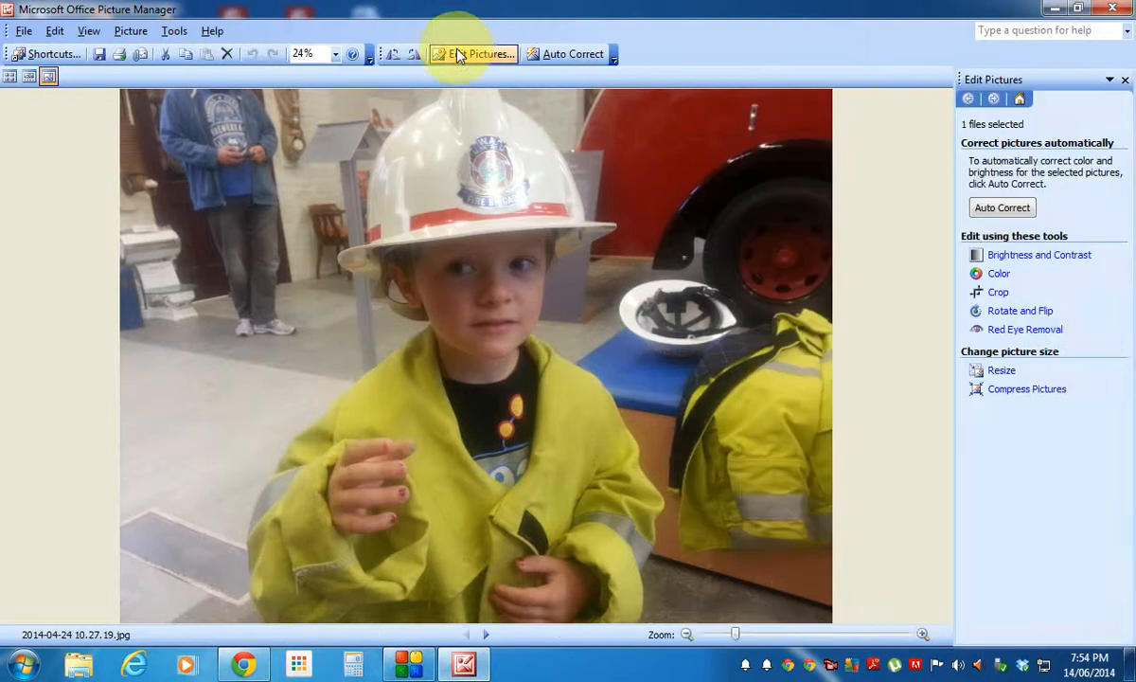
click(1008, 374)
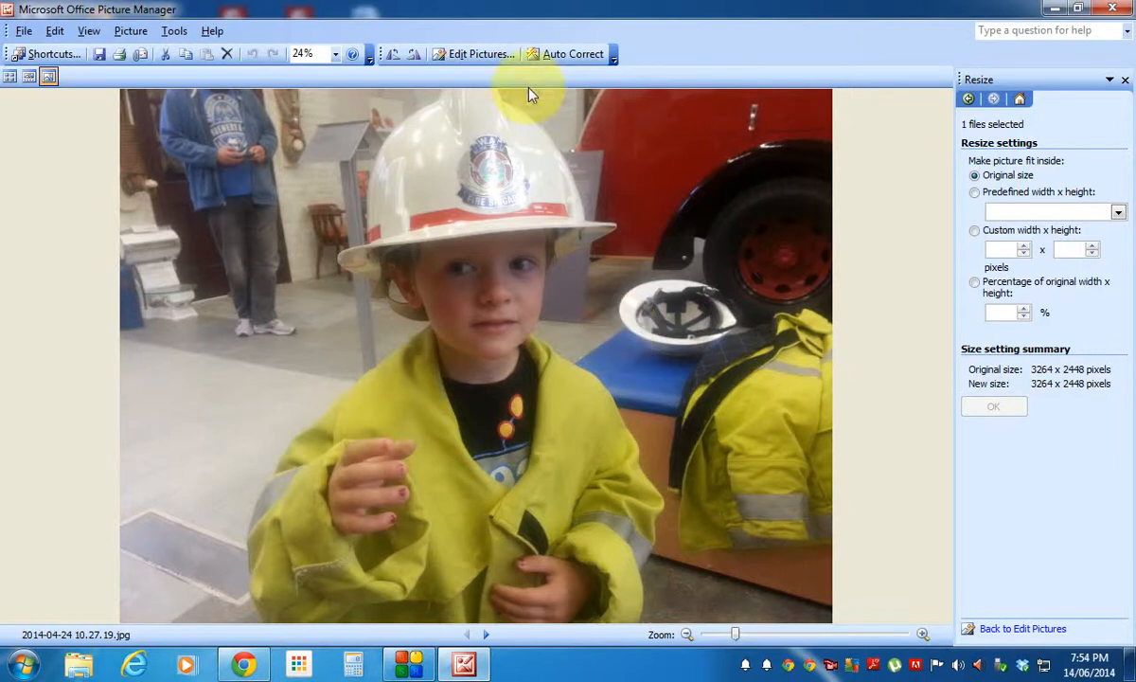
View the picture at 100% zoom and resize it to fit a custom width of 500 pixels
click(336, 54)
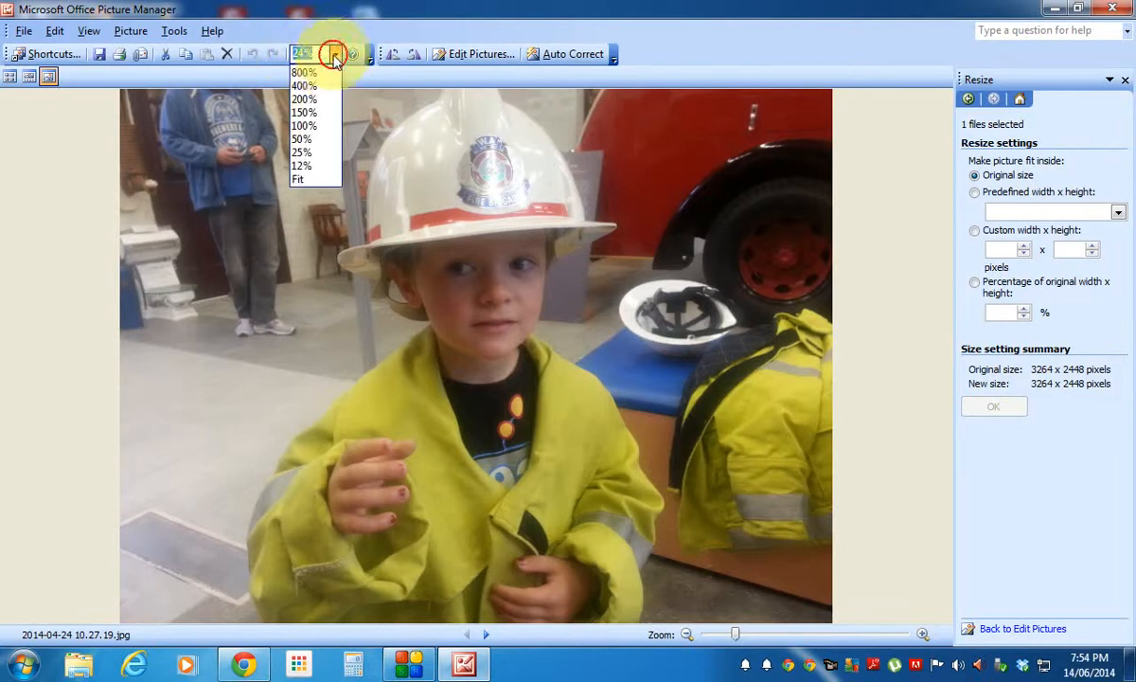
click(316, 134)
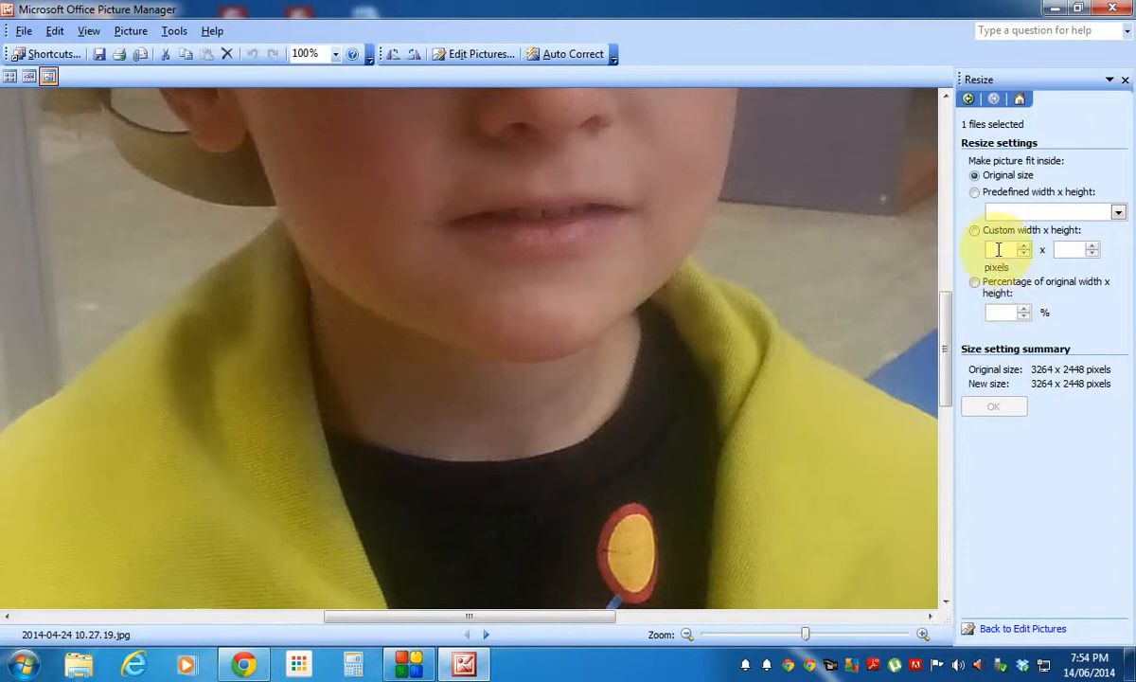
mouse_move(434, 248)
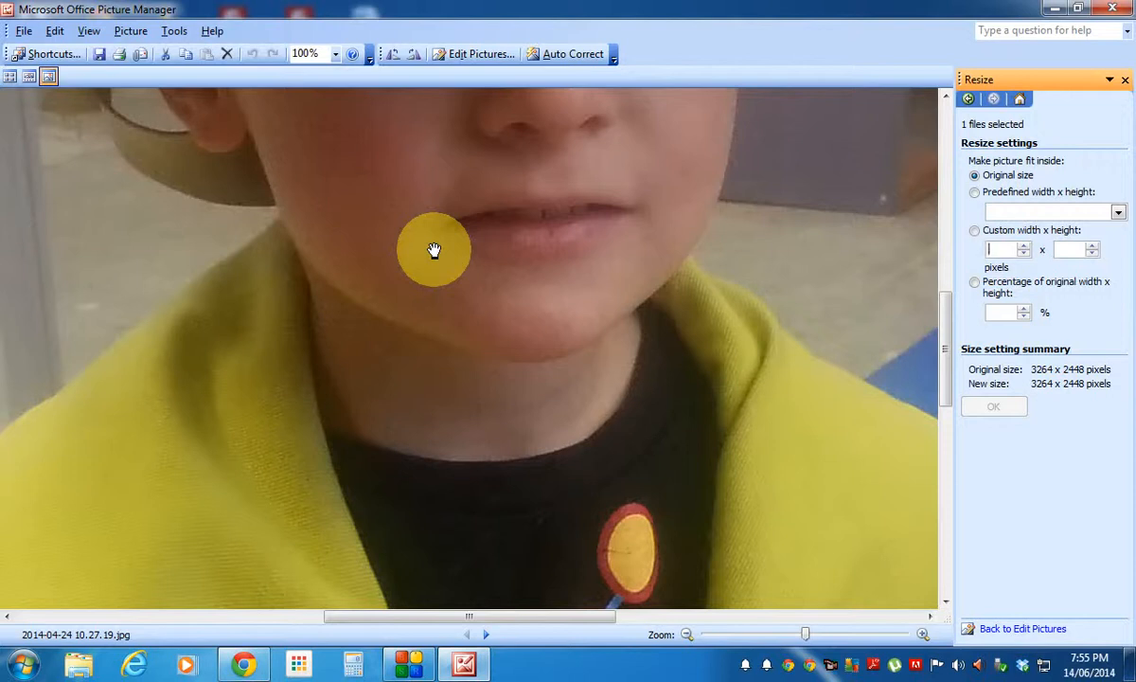
text(500)
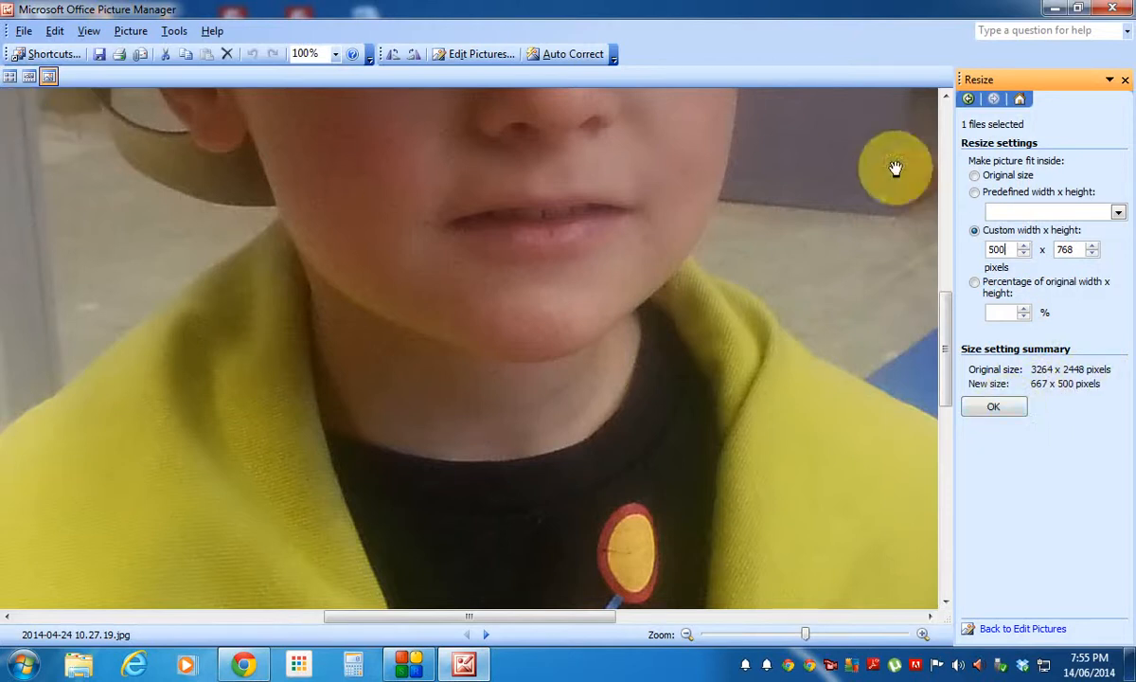
click(1004, 408)
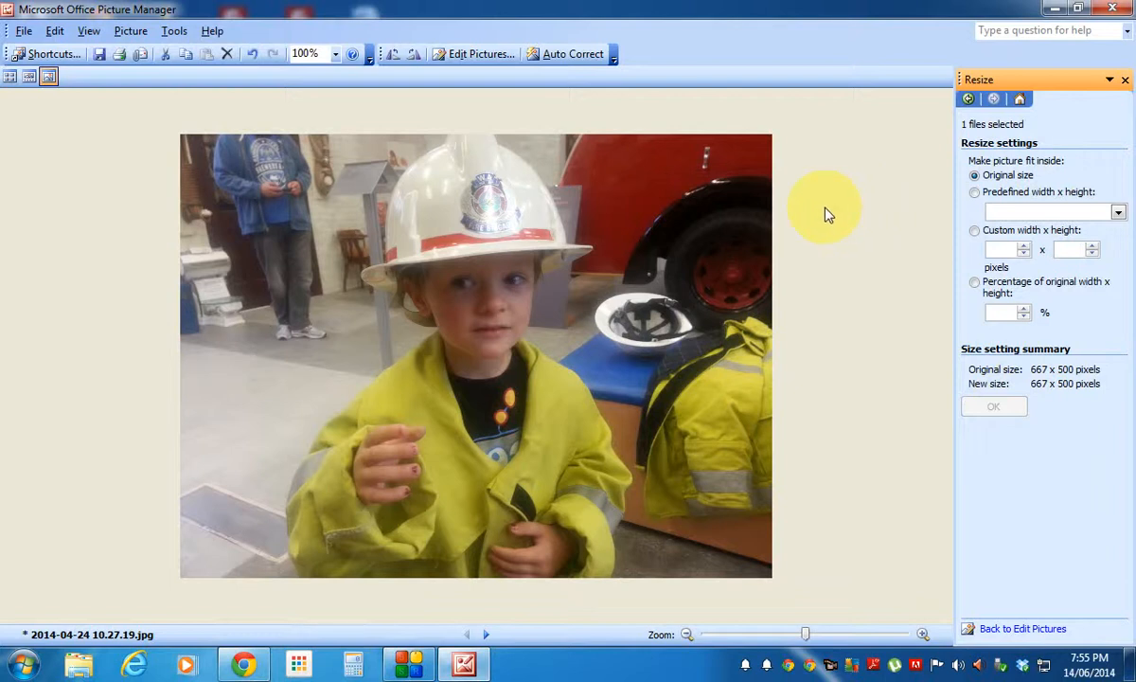
Undo the resize and view the whole picture at 12% zoom
click(252, 56)
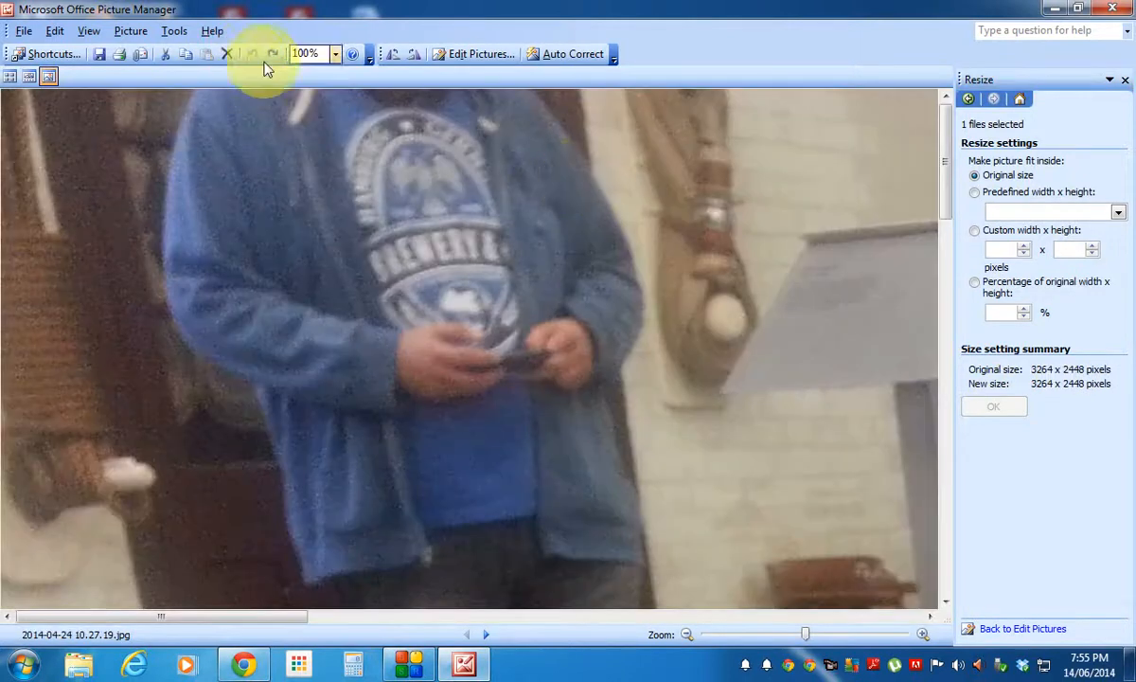
click(336, 55)
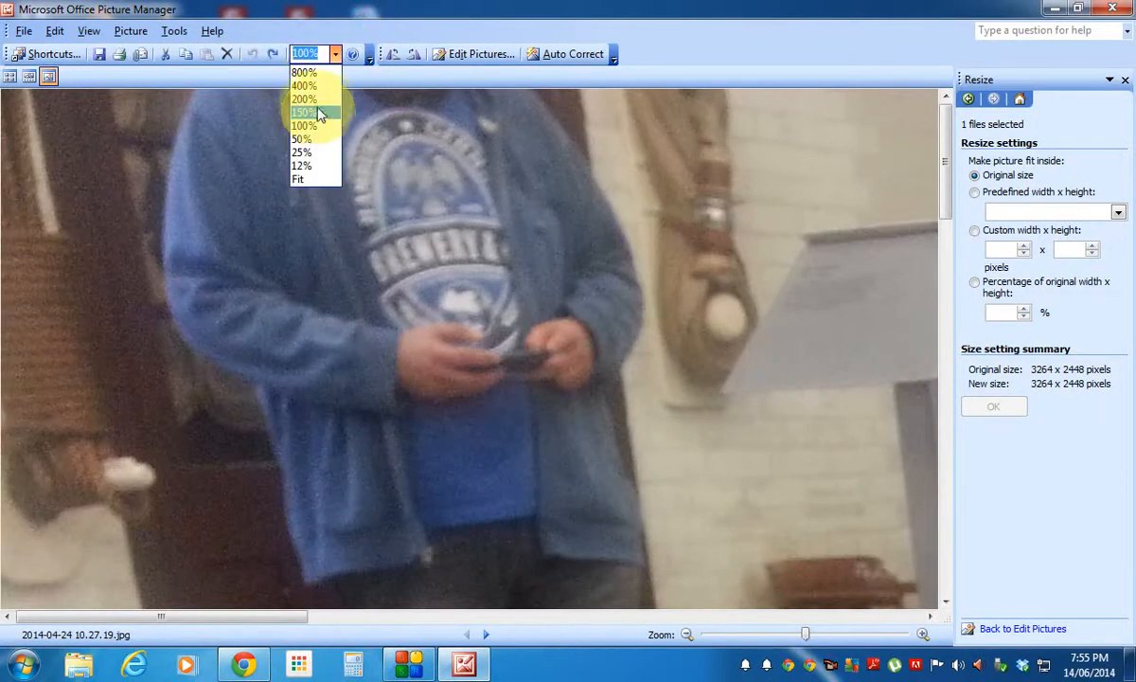
click(304, 165)
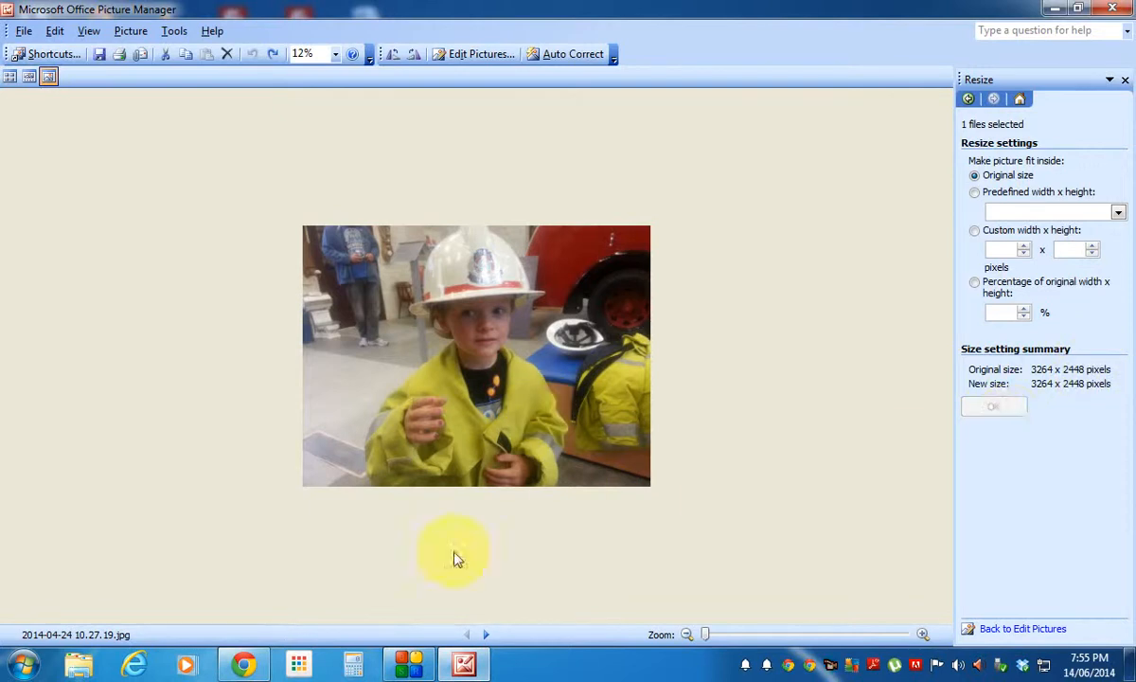
Calculate the original picture's aspect ratio in Calculator by dividing 3264 by 2448, and close Calculator
click(352, 666)
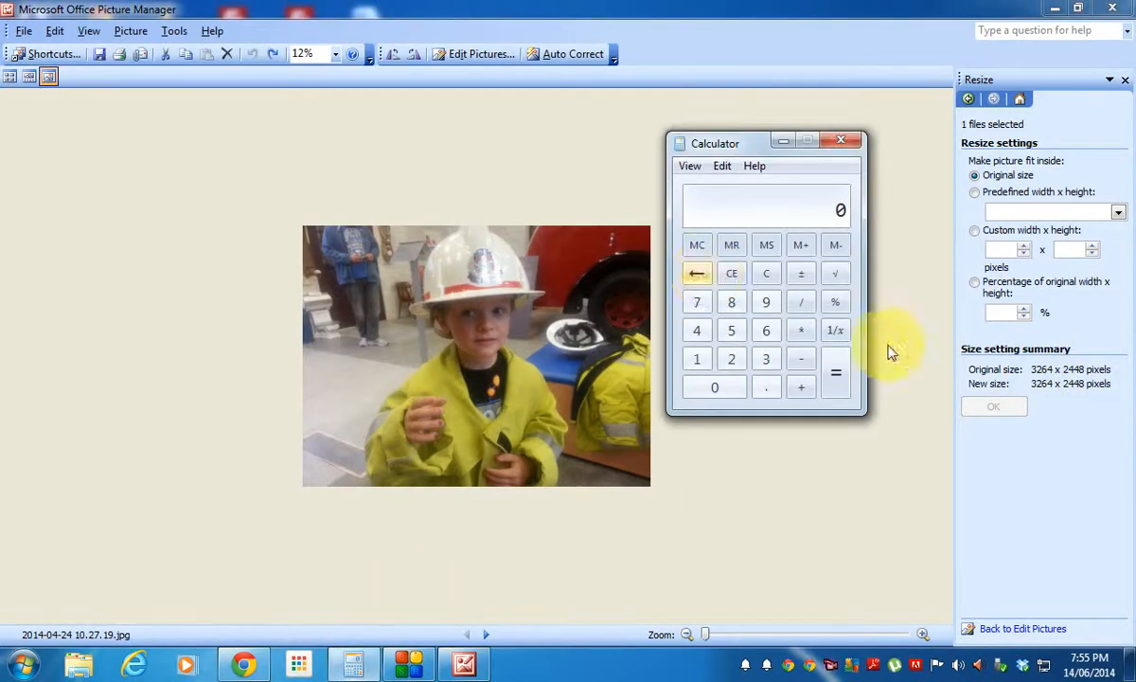
click(769, 364)
click(732, 361)
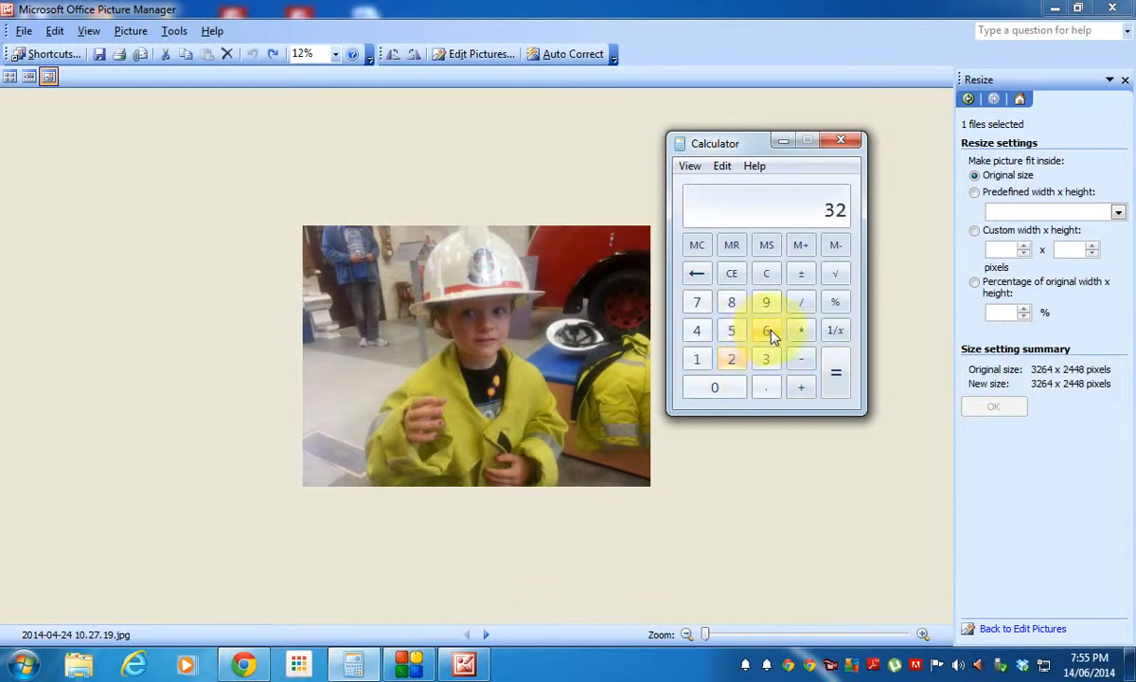
click(767, 332)
click(698, 332)
click(807, 302)
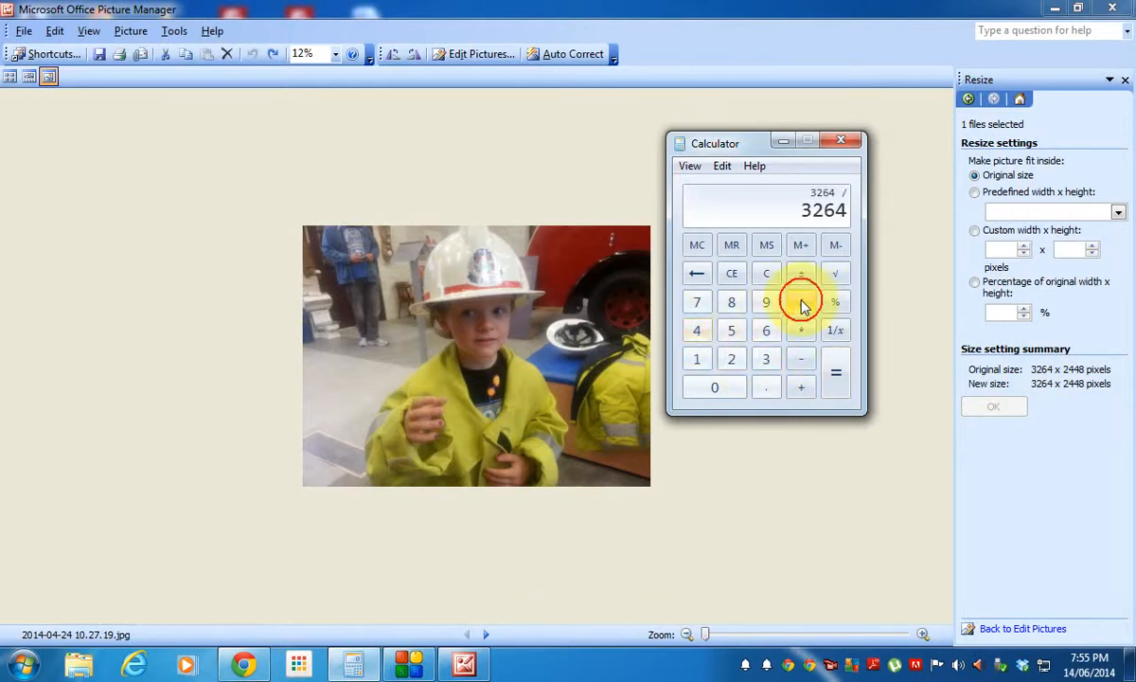
click(724, 363)
click(697, 330)
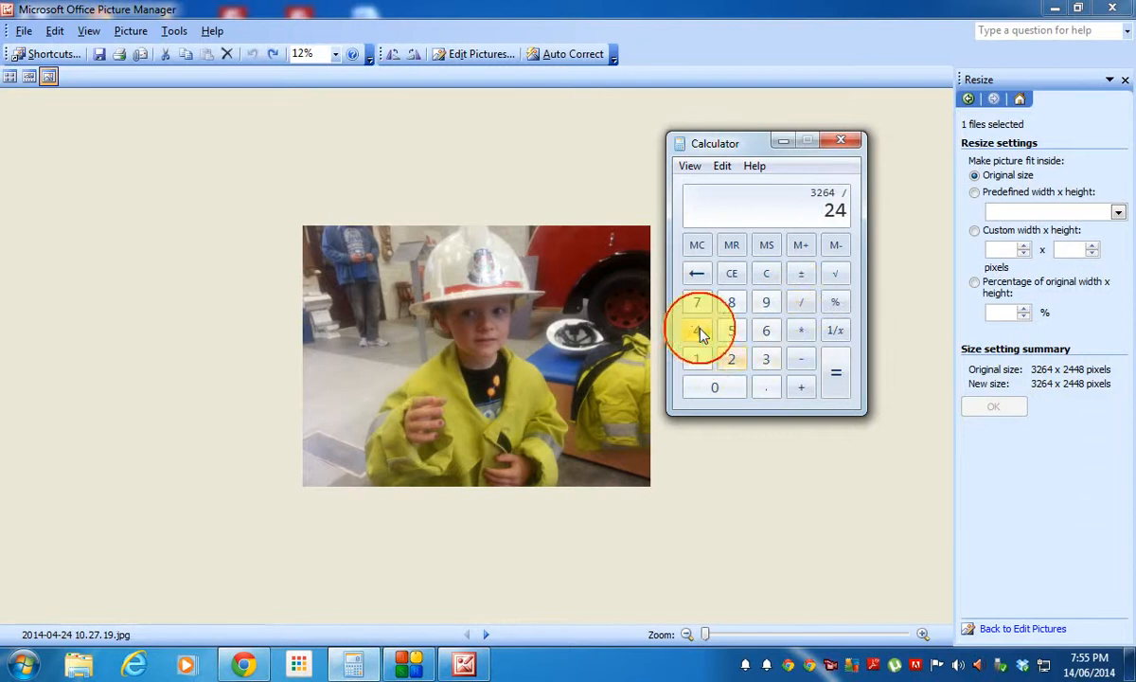
click(698, 328)
click(732, 300)
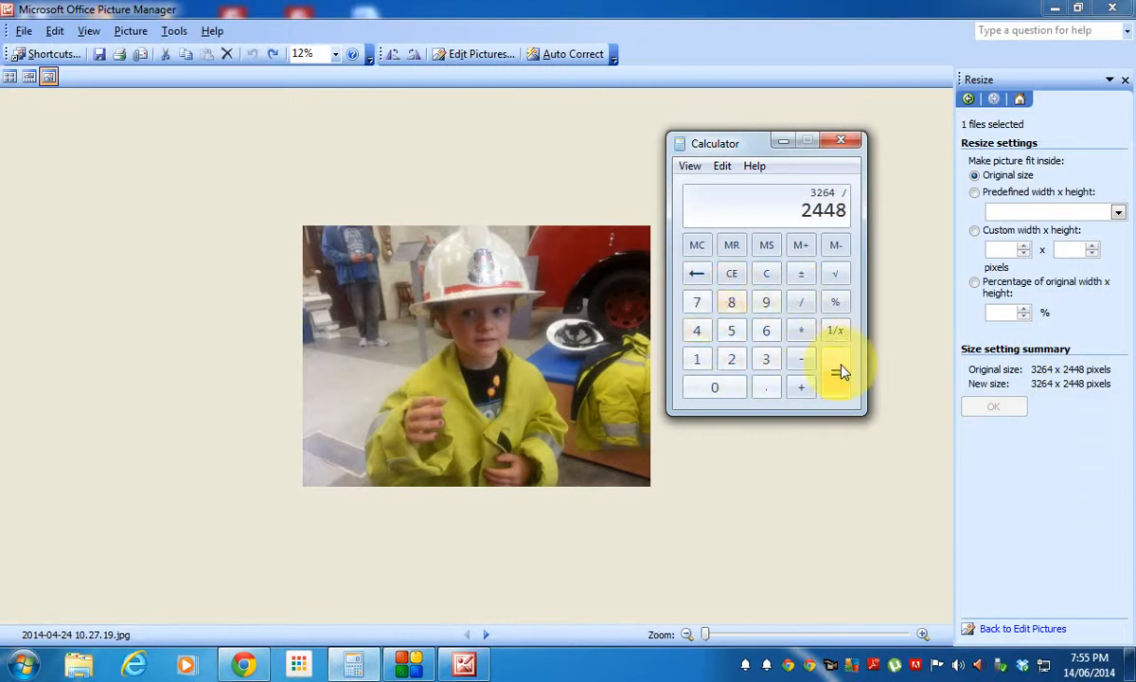
click(841, 372)
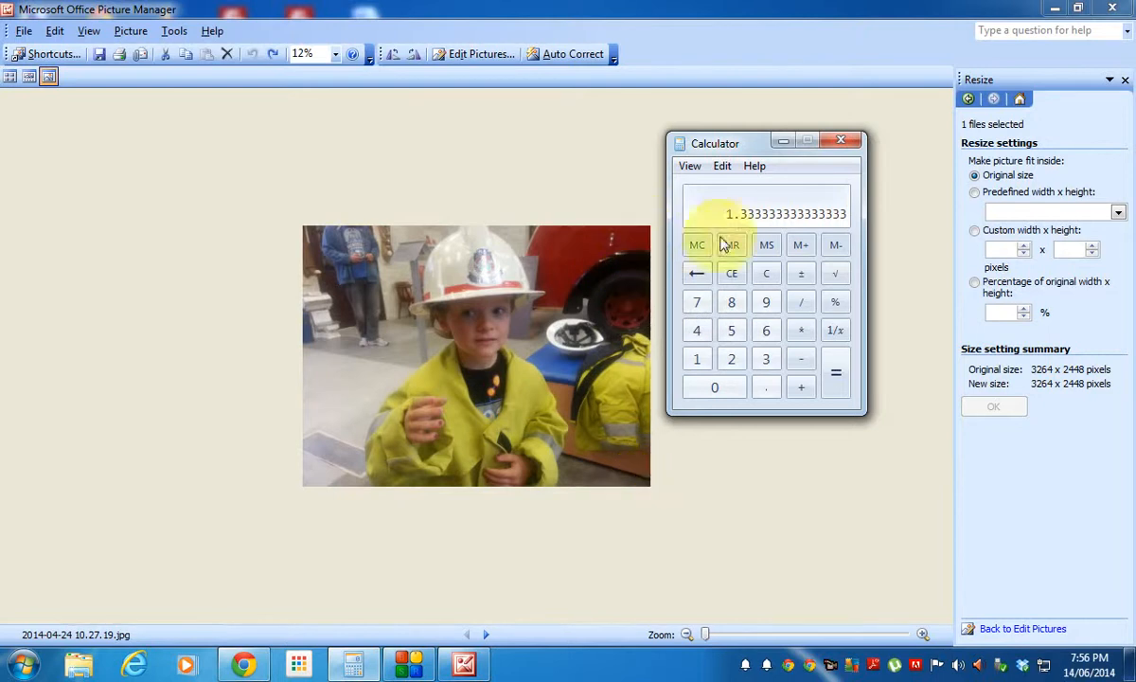
click(842, 142)
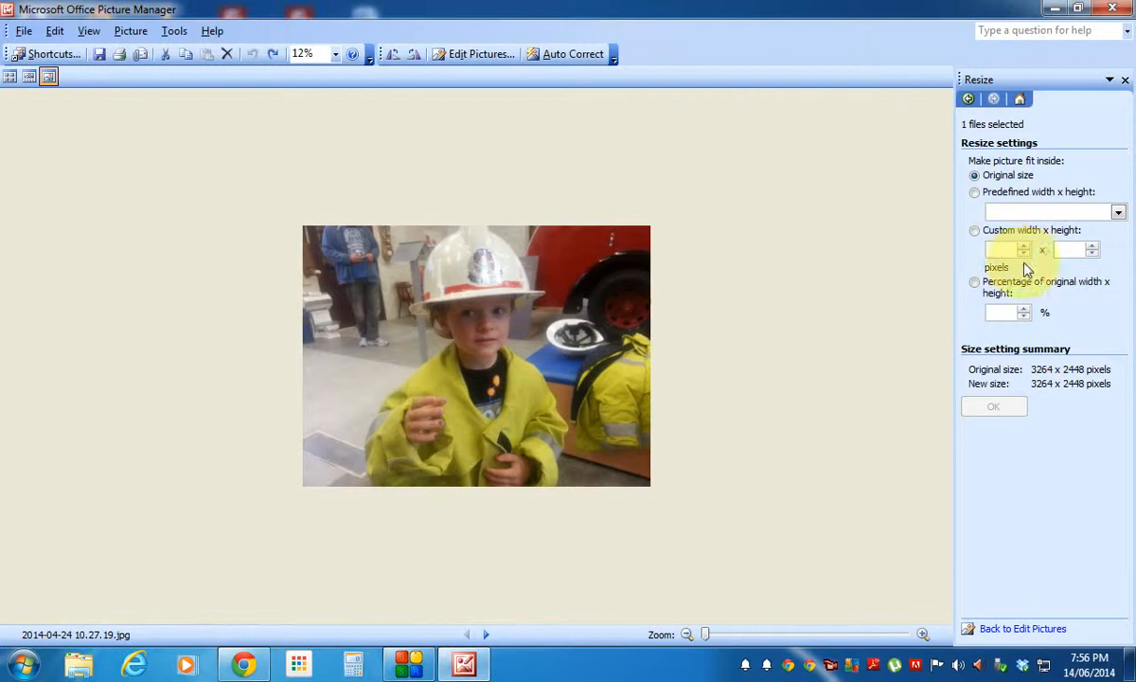
Resize the picture to fit a custom width of 500 pixels and view the result at 100% zoom
click(464, 54)
click(1006, 373)
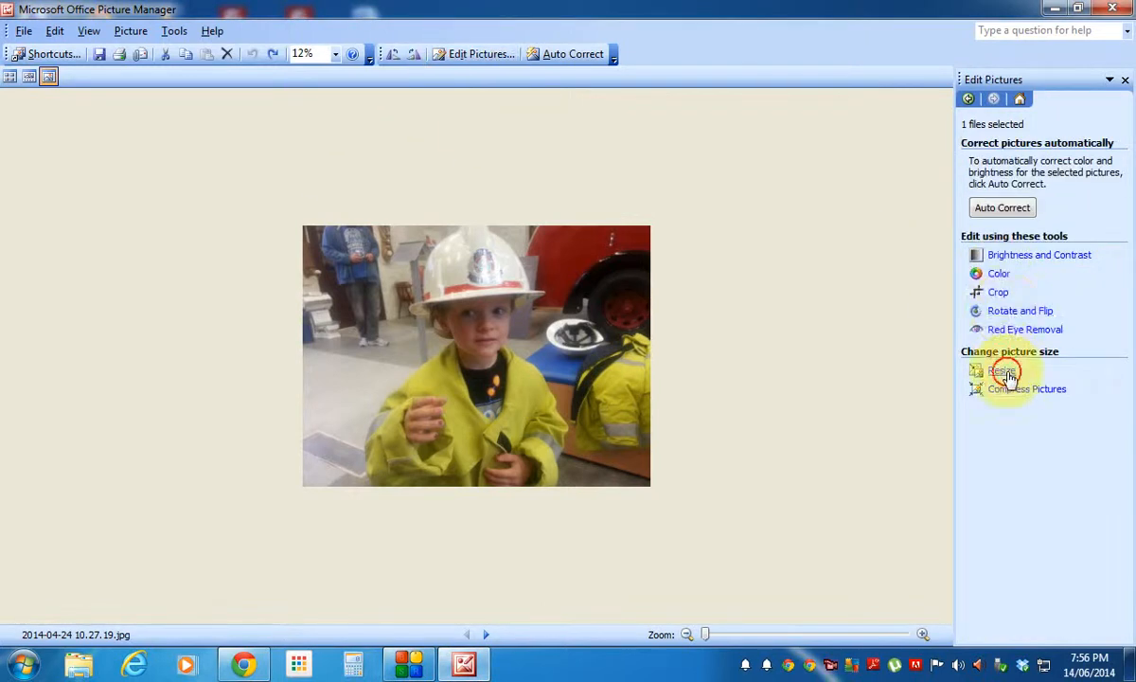
click(1000, 249)
text(5)
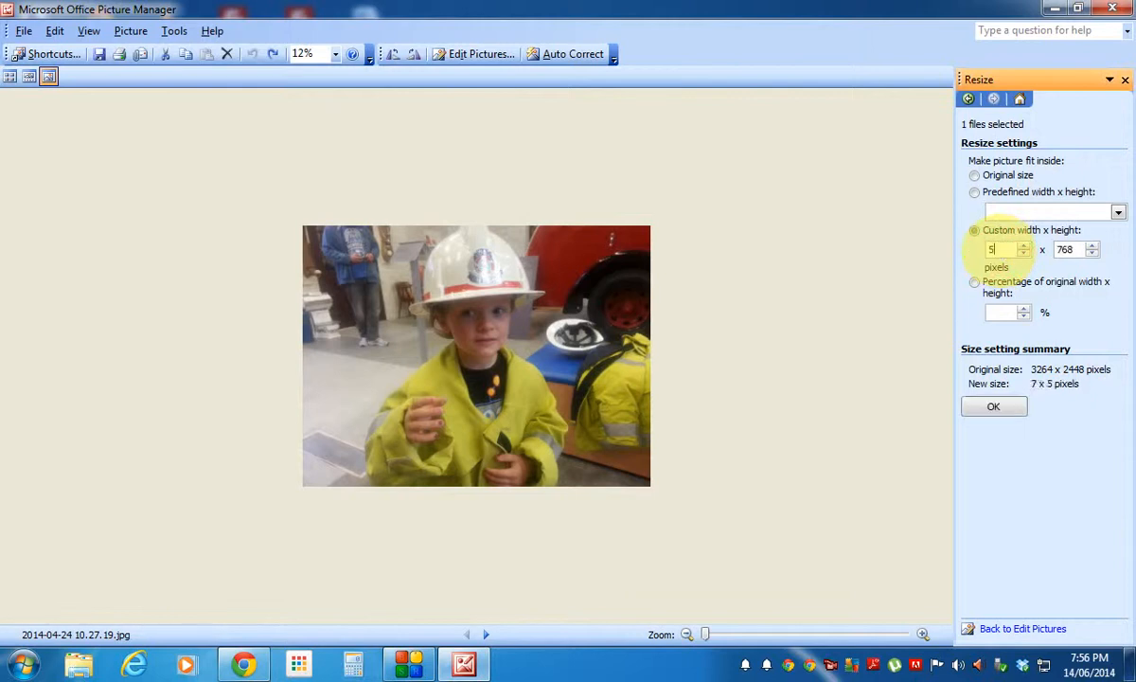
text(00)
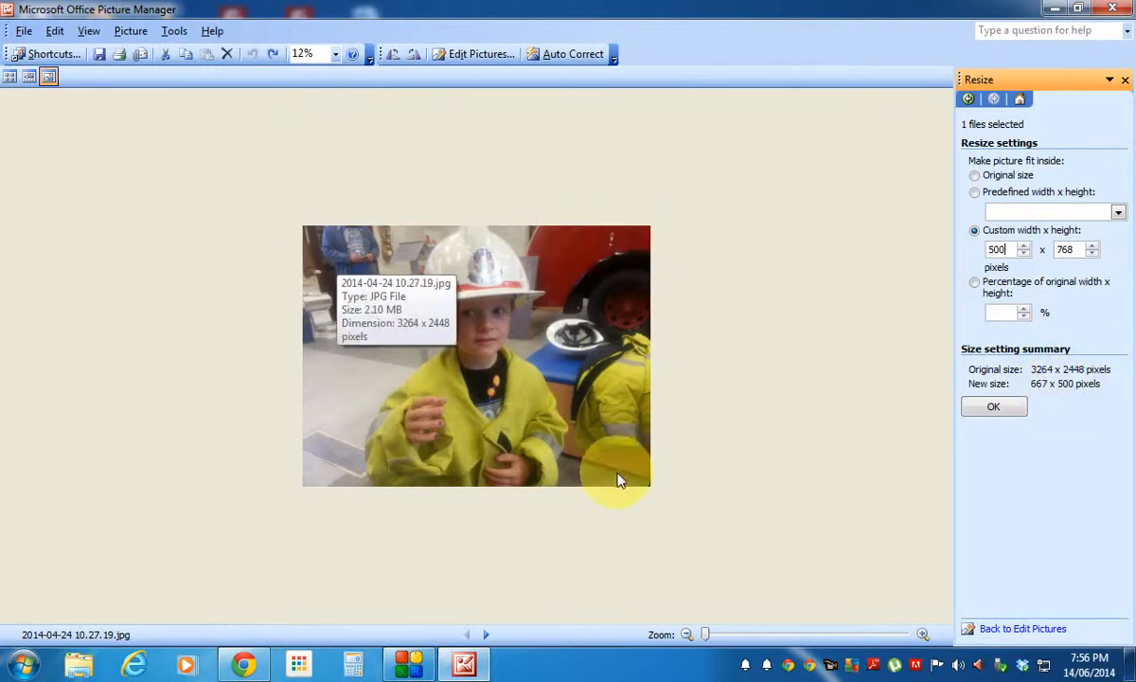
click(1013, 412)
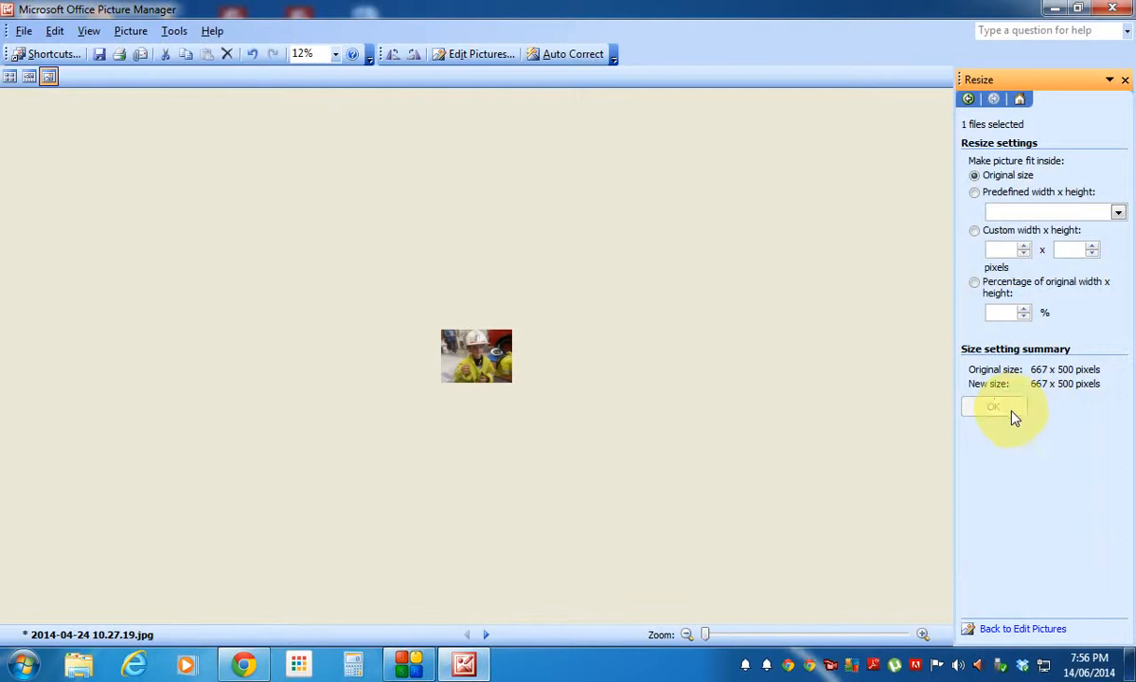
click(334, 55)
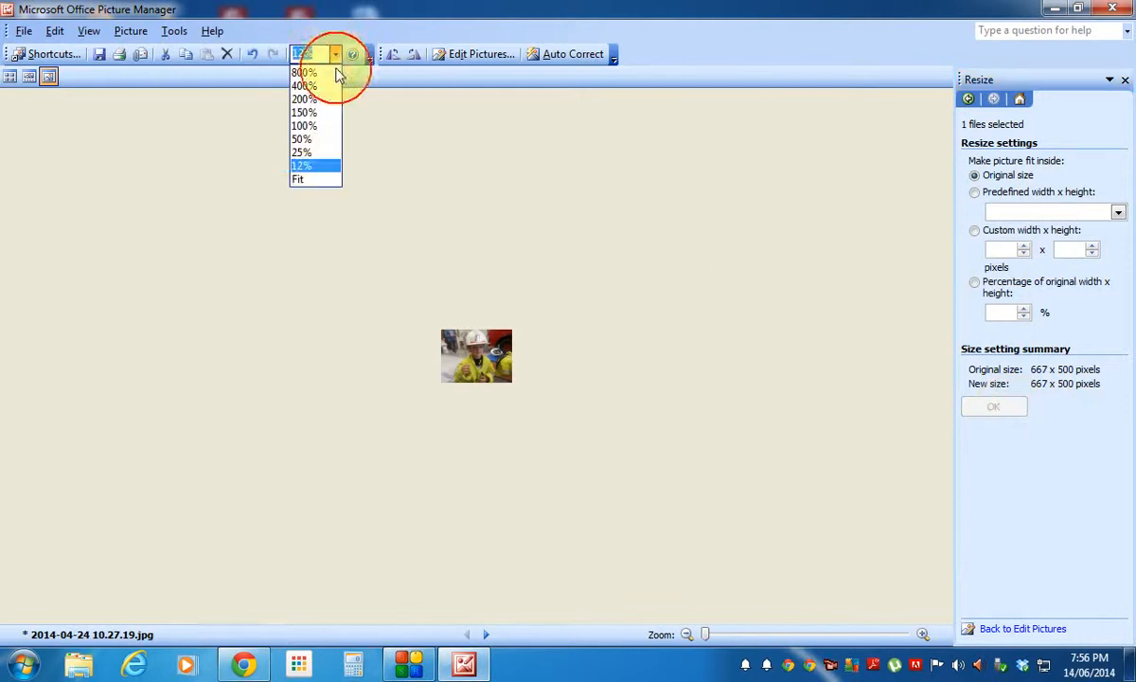
click(325, 131)
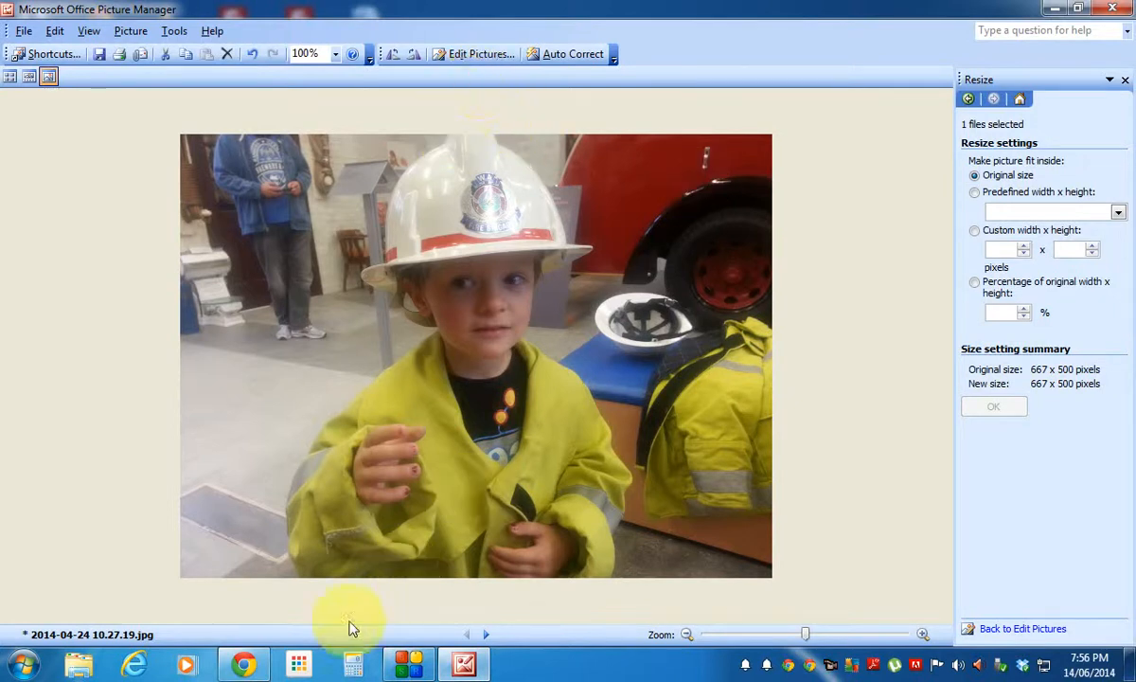
Calculate the resized picture's aspect ratio in Calculator by dividing 667 by 500, and close Calculator
click(353, 664)
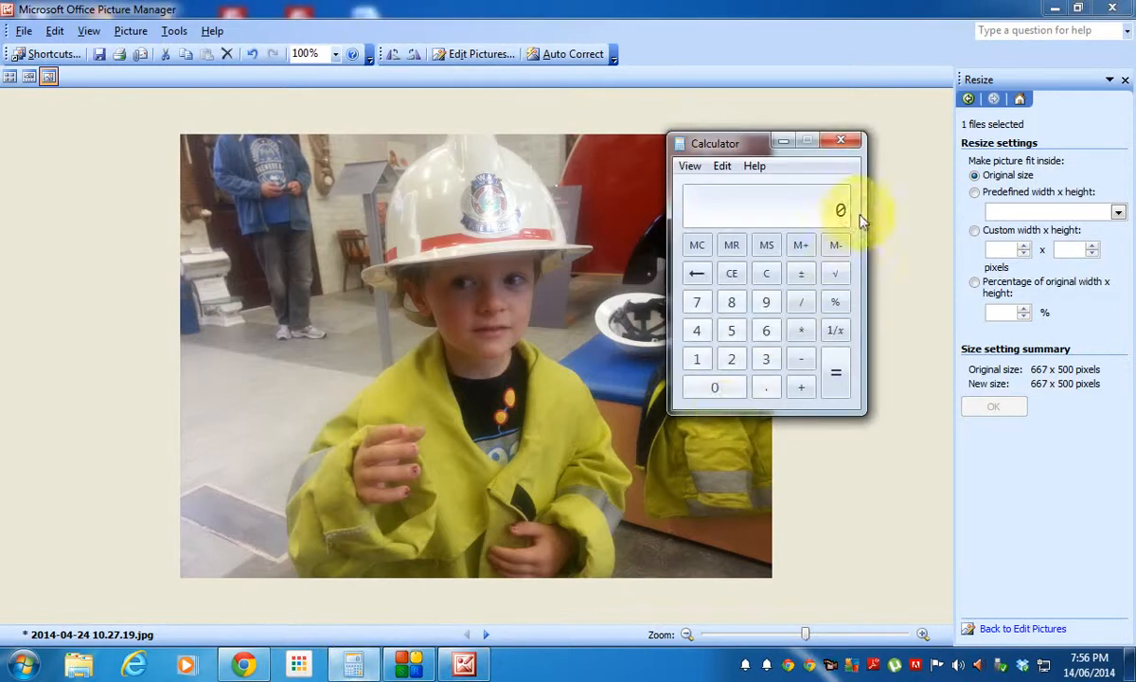
click(767, 330)
click(767, 331)
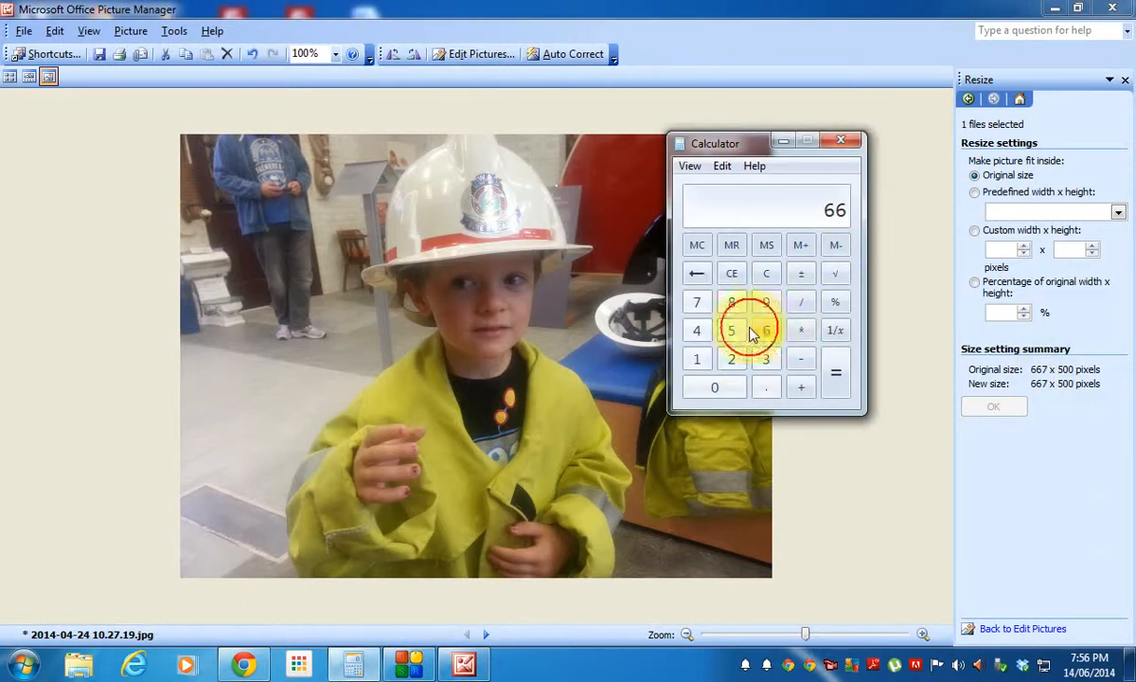
click(697, 302)
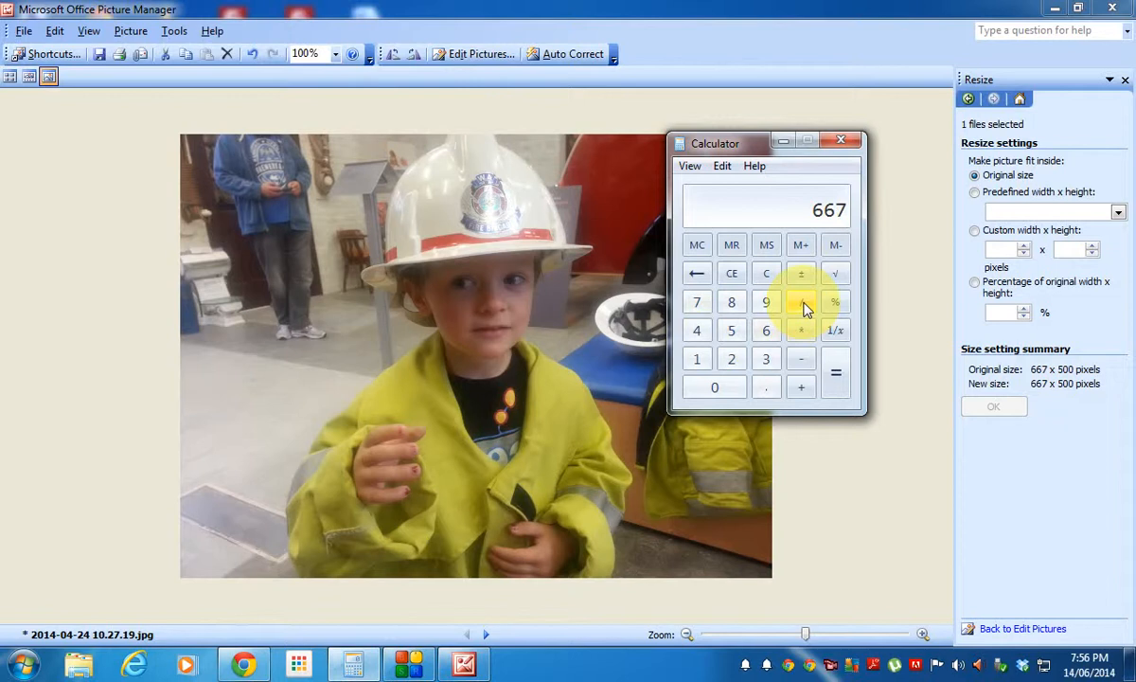
click(801, 302)
click(731, 330)
click(715, 387)
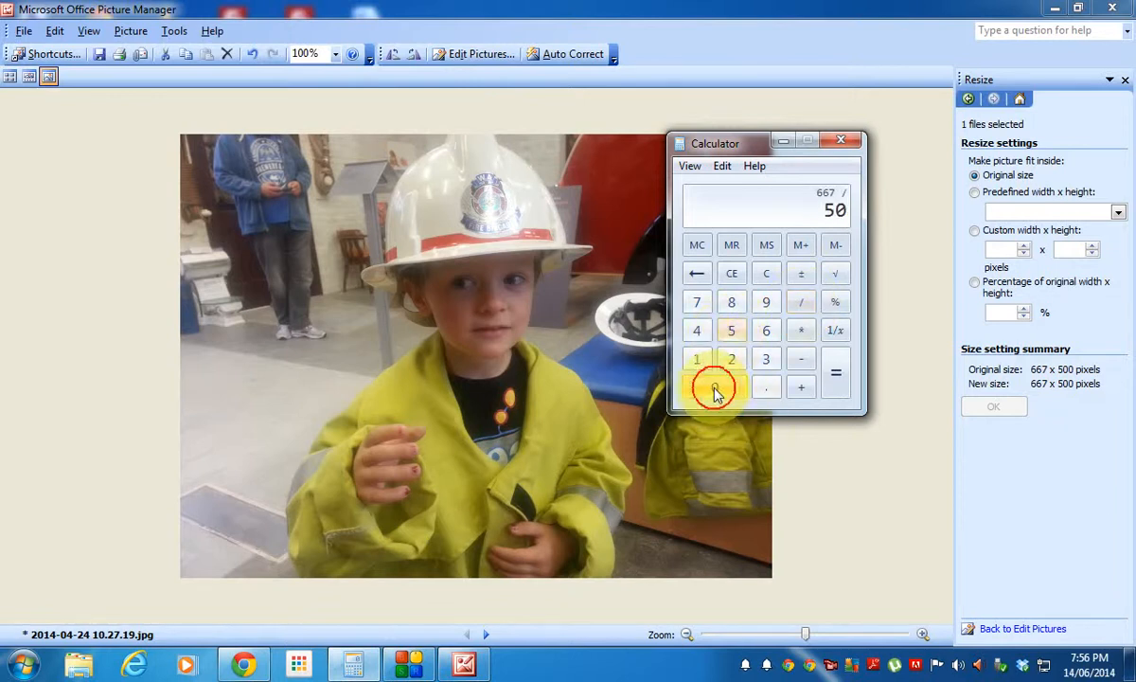
click(715, 387)
click(837, 373)
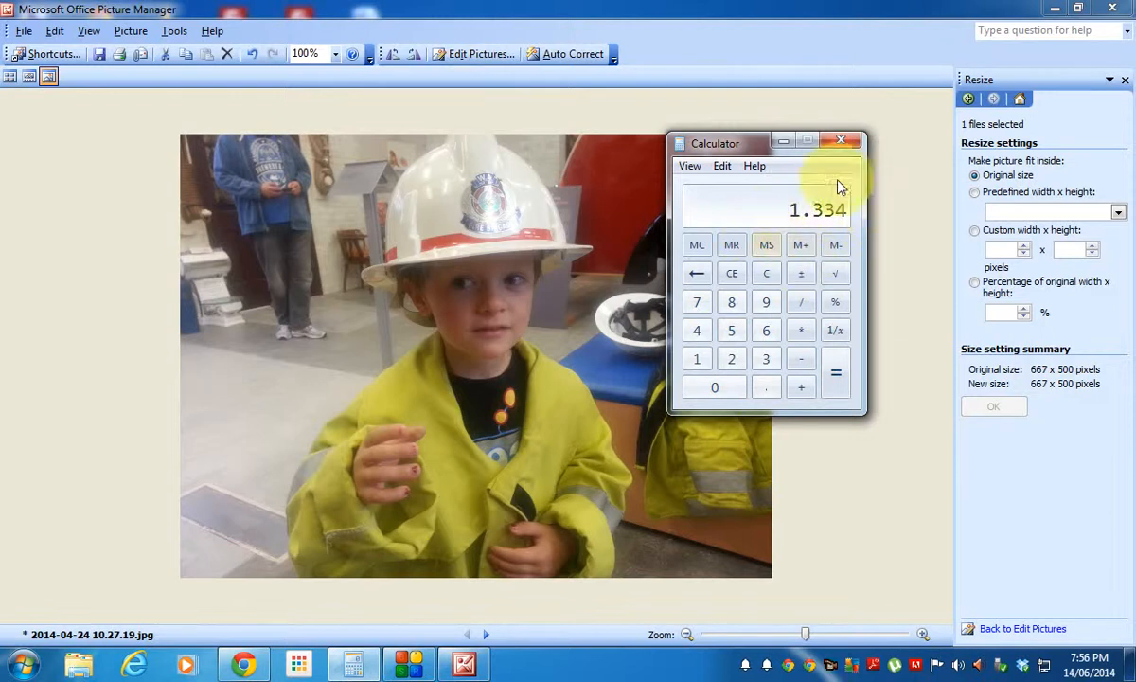
click(843, 142)
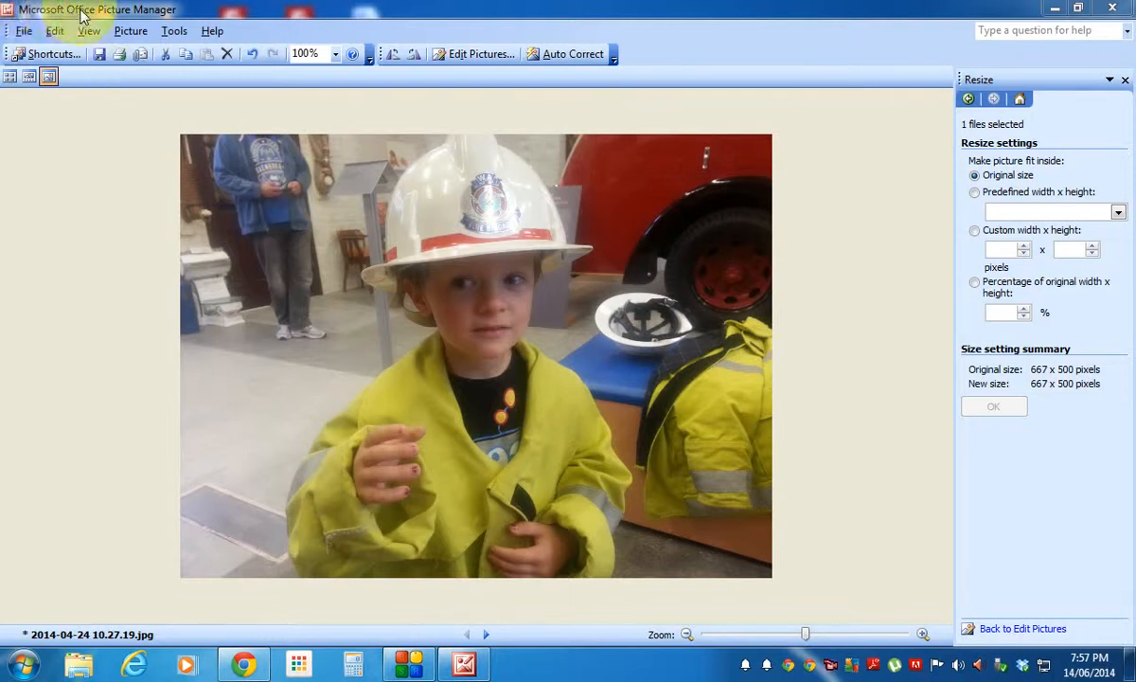
Locate Microsoft Office Picture Manager among the installed programs in Microsoft Office Tools without launching it, and return to the picture
click(25, 666)
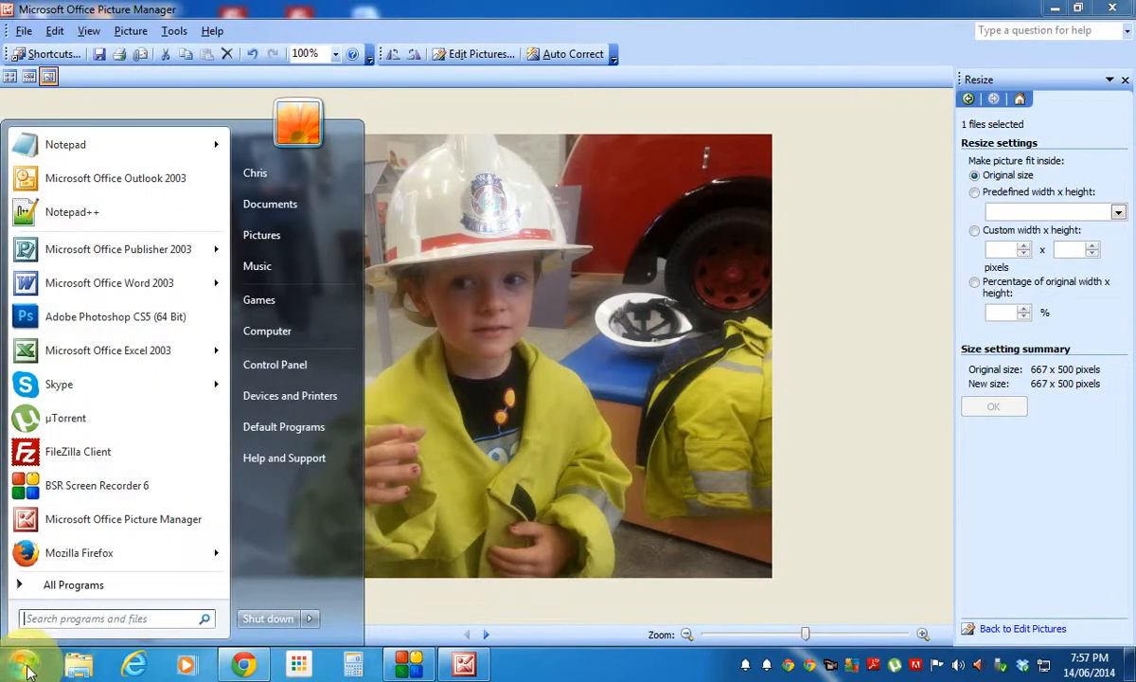
click(99, 587)
scroll(95, 546, down, 6)
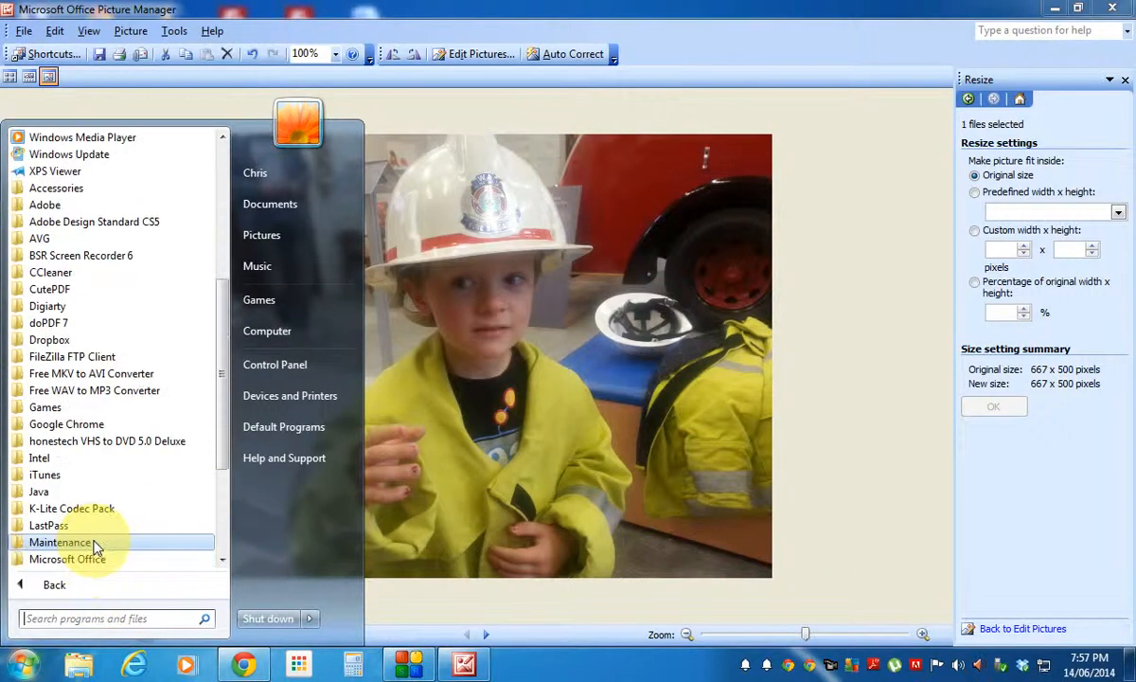
scroll(95, 547, down, 4)
click(83, 374)
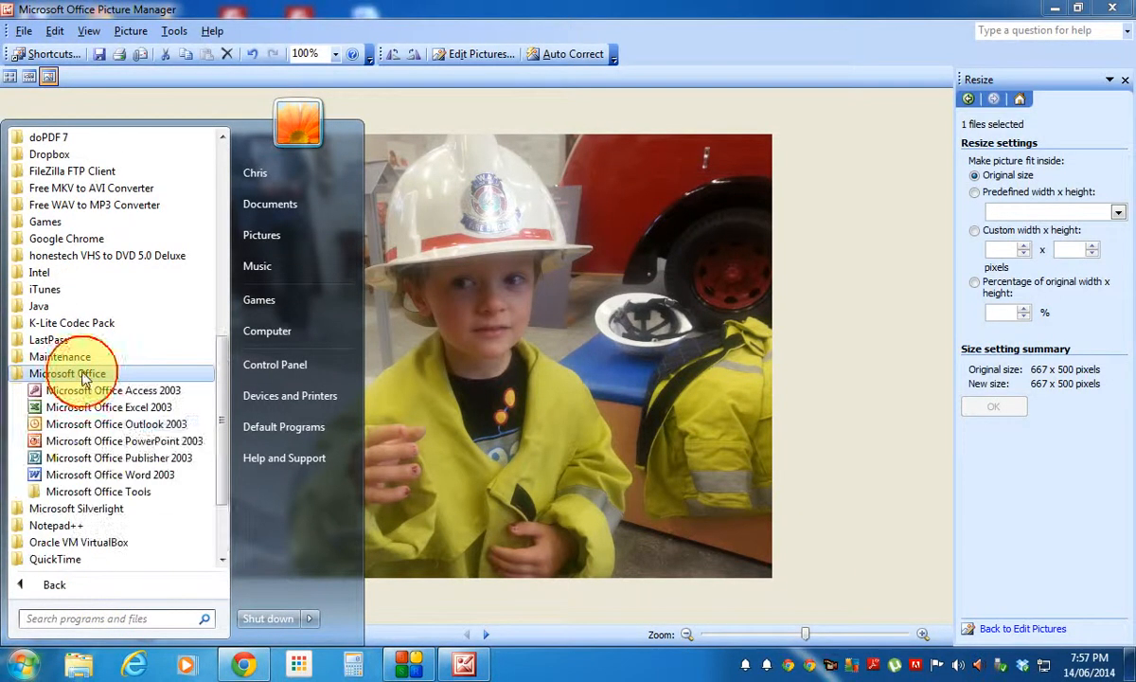
click(94, 493)
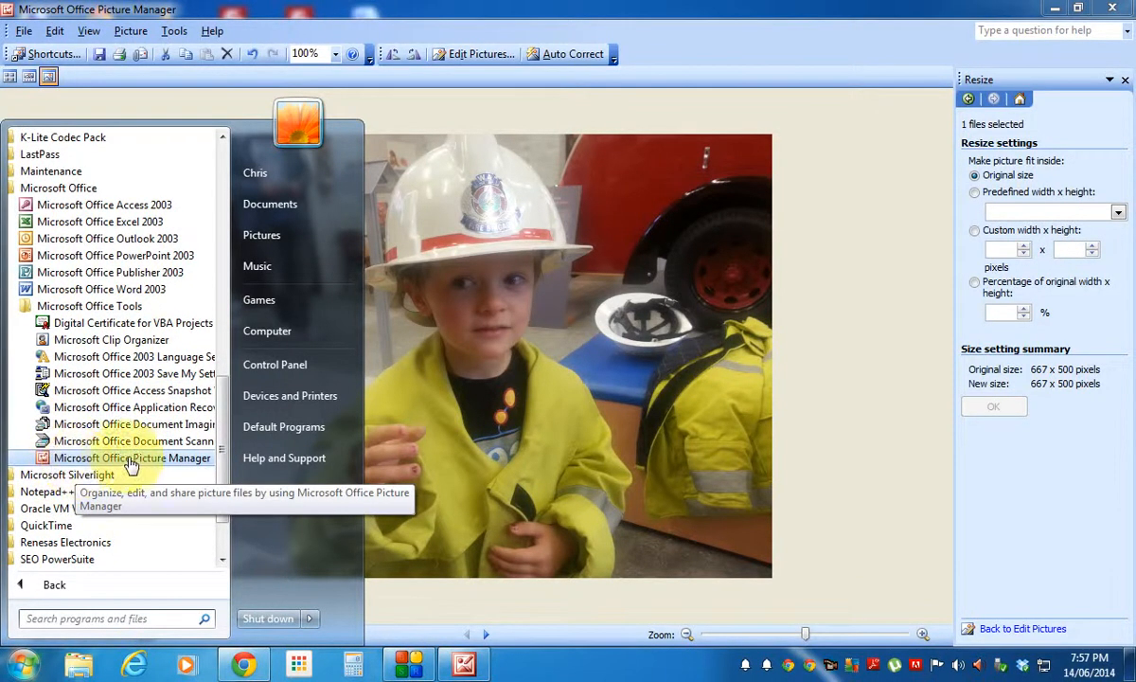
click(850, 325)
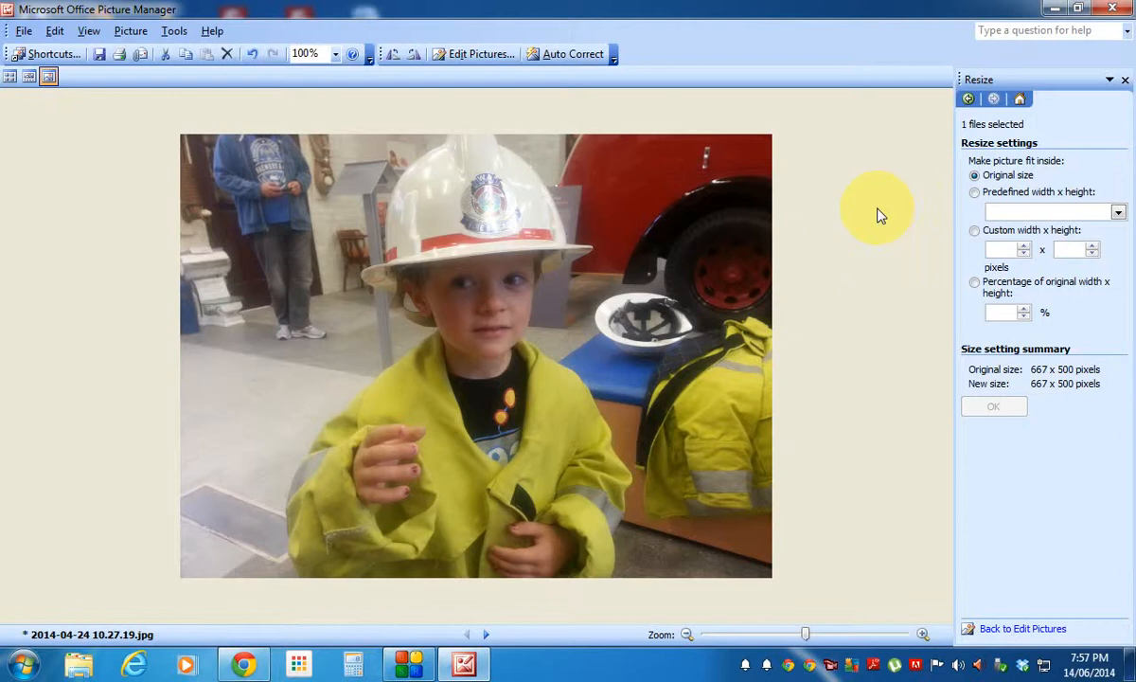
Crop 195 pixels off the left side of the resized picture
click(483, 55)
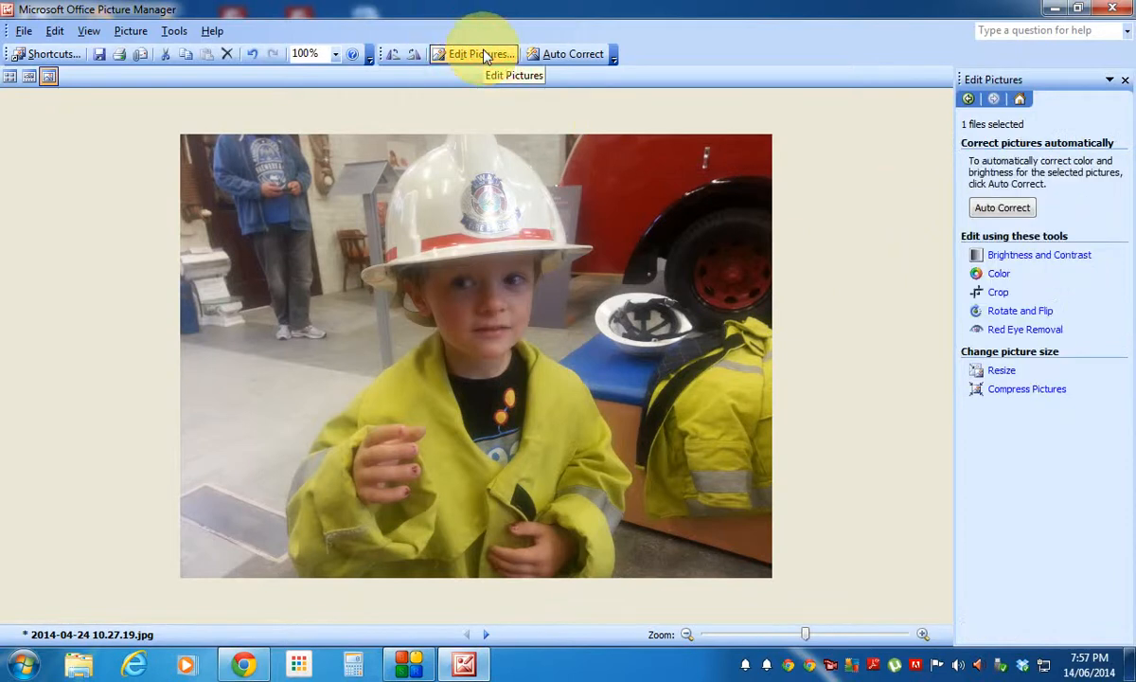
click(999, 293)
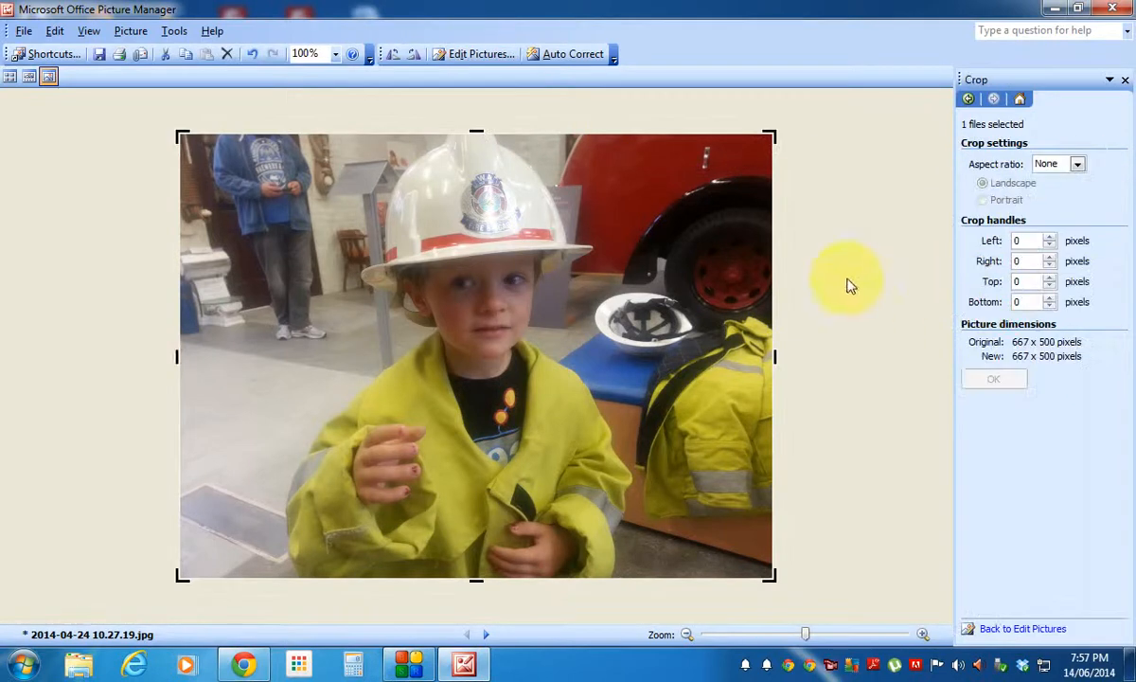
drag(174, 355, 353, 357)
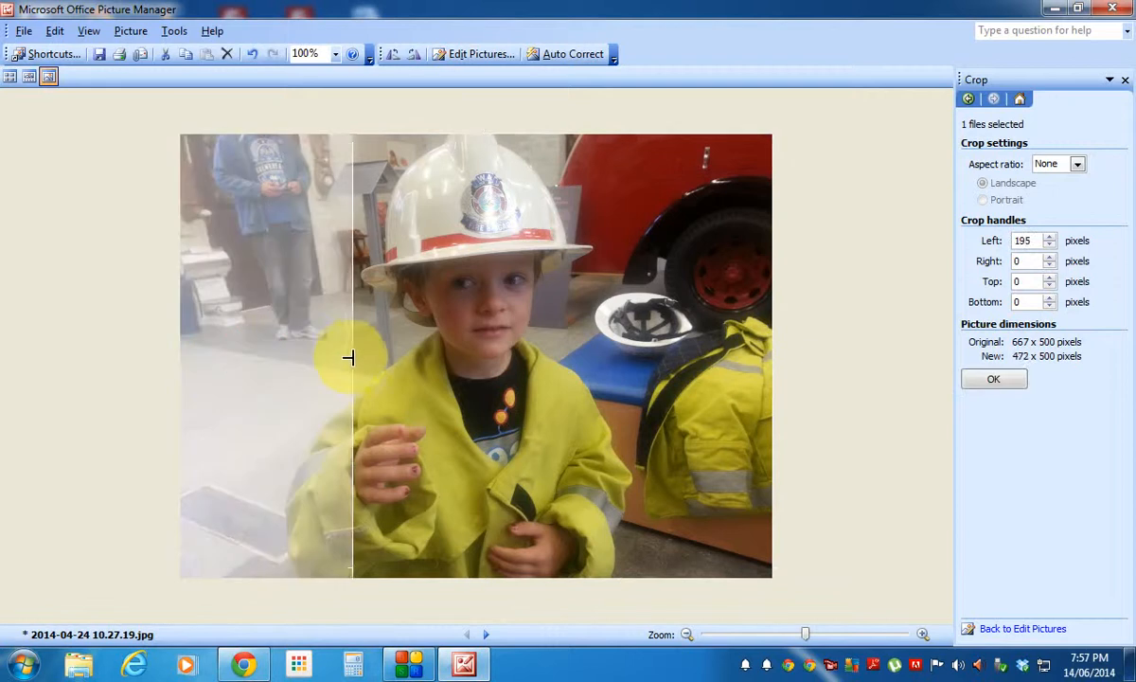
click(1013, 385)
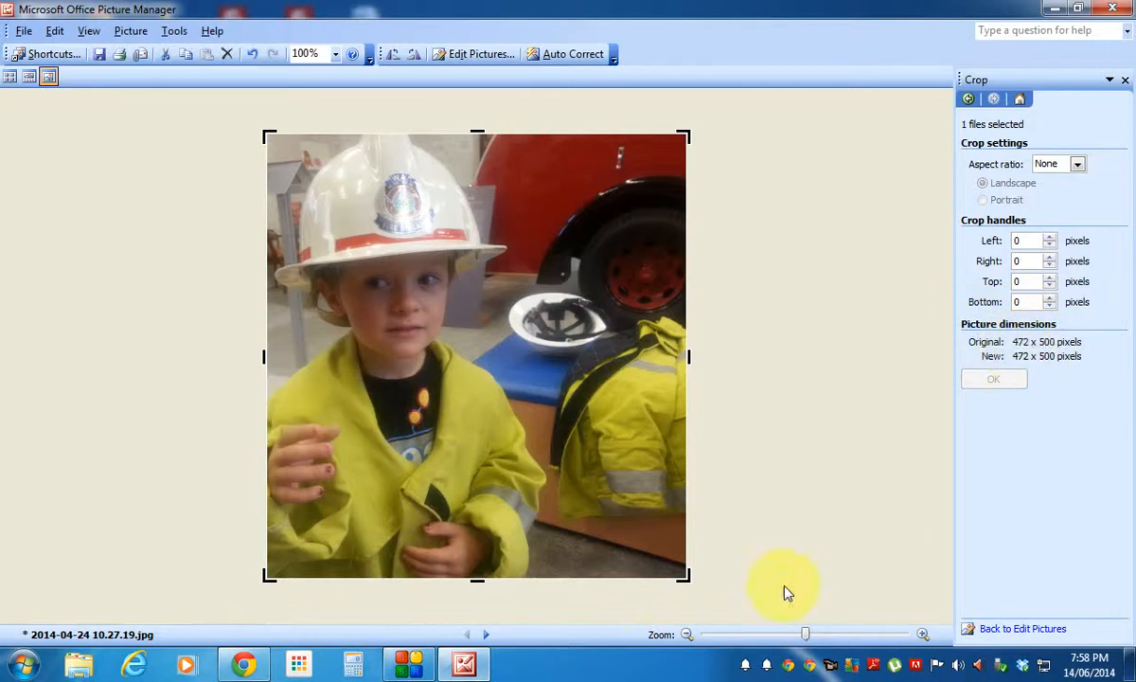
Calculate the cropped picture's aspect ratio in Calculator by dividing 472 by 500, and close Calculator
click(356, 666)
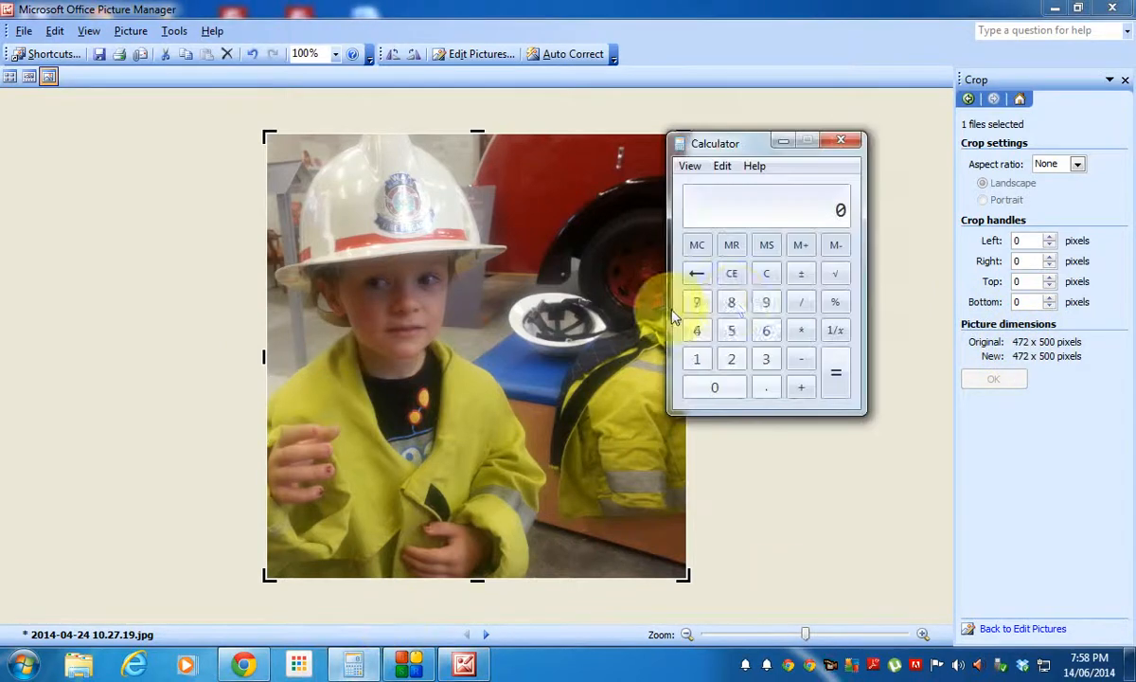
click(696, 328)
click(699, 299)
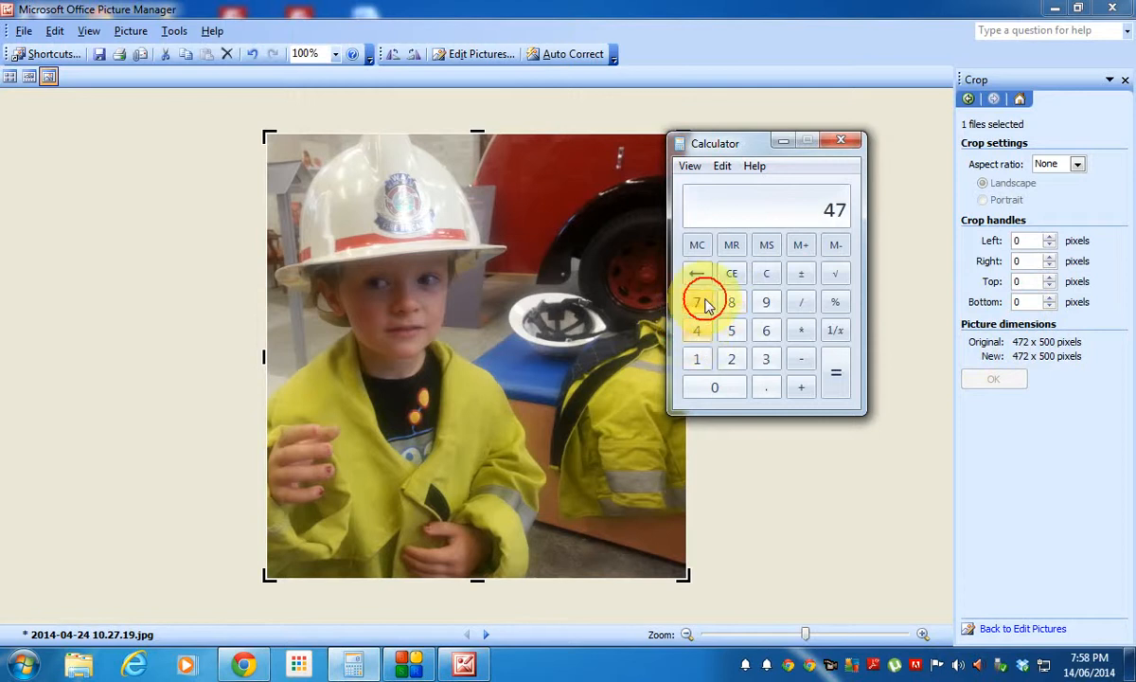
click(735, 360)
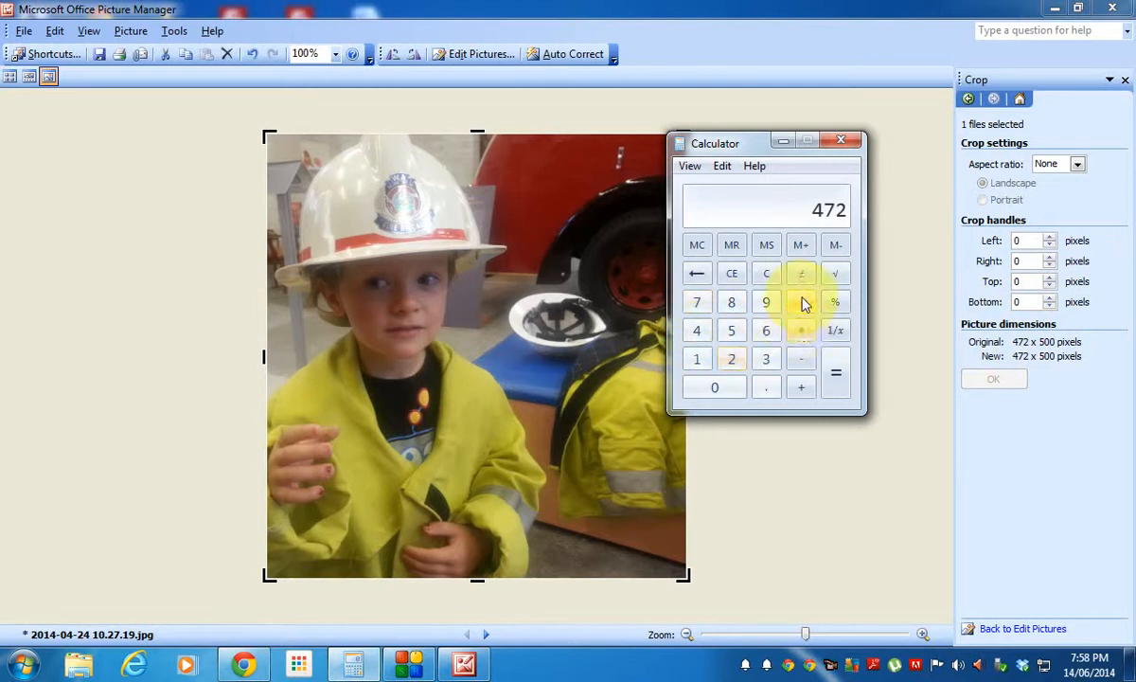
click(801, 303)
click(732, 330)
click(716, 387)
click(716, 386)
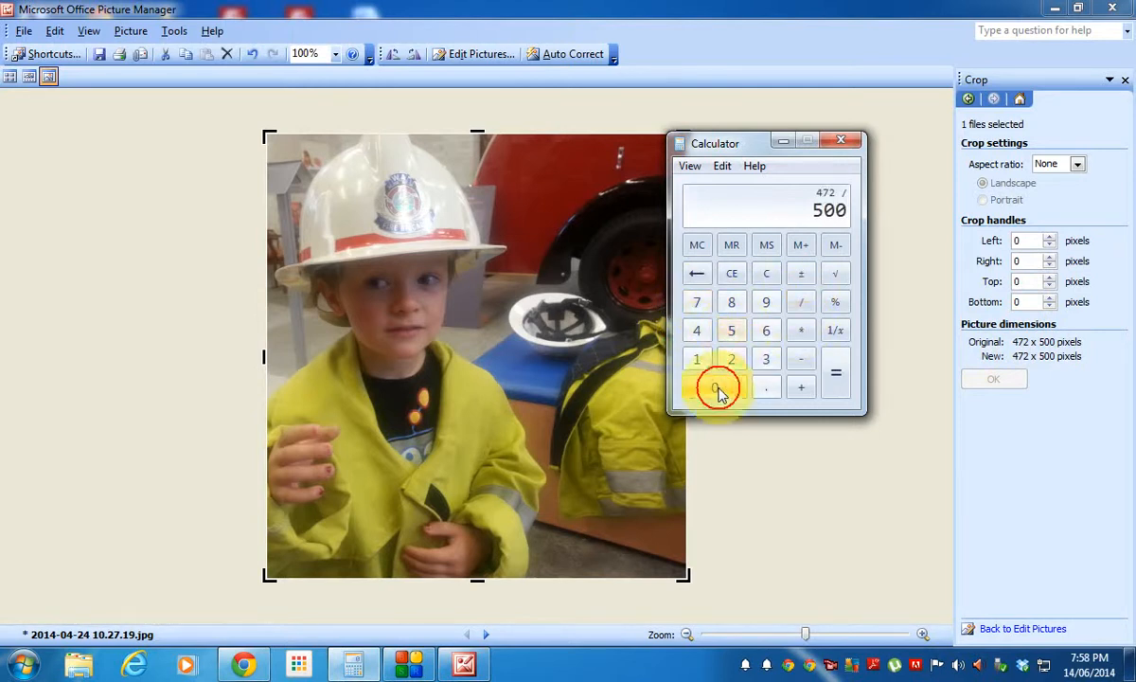
click(836, 374)
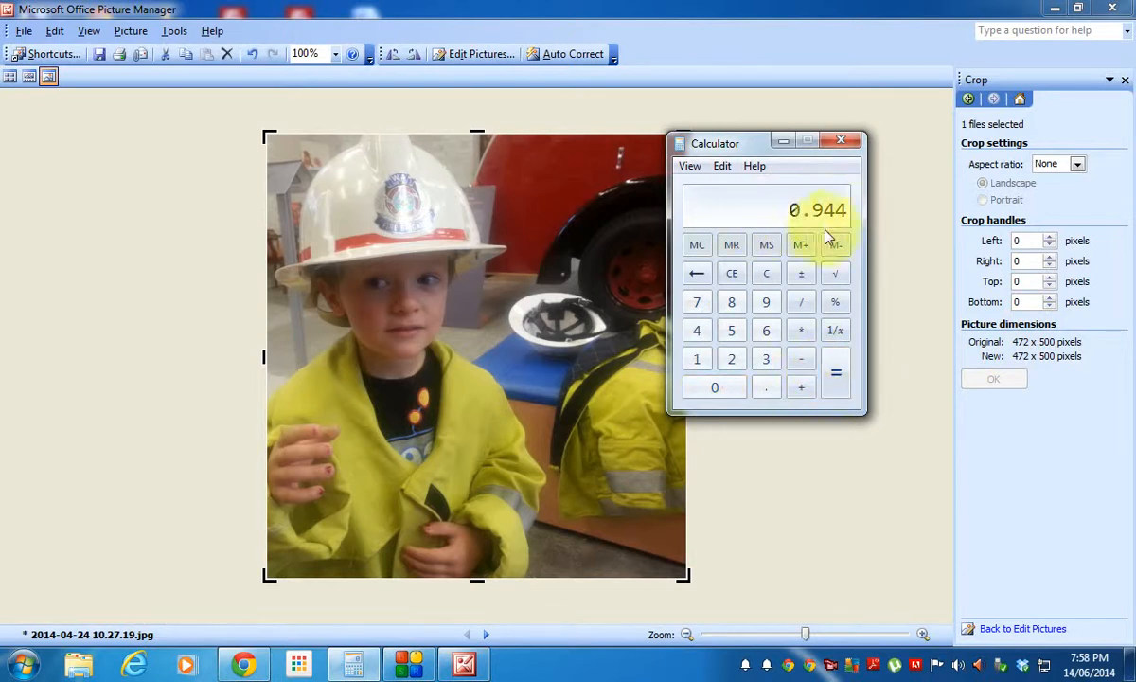
click(842, 142)
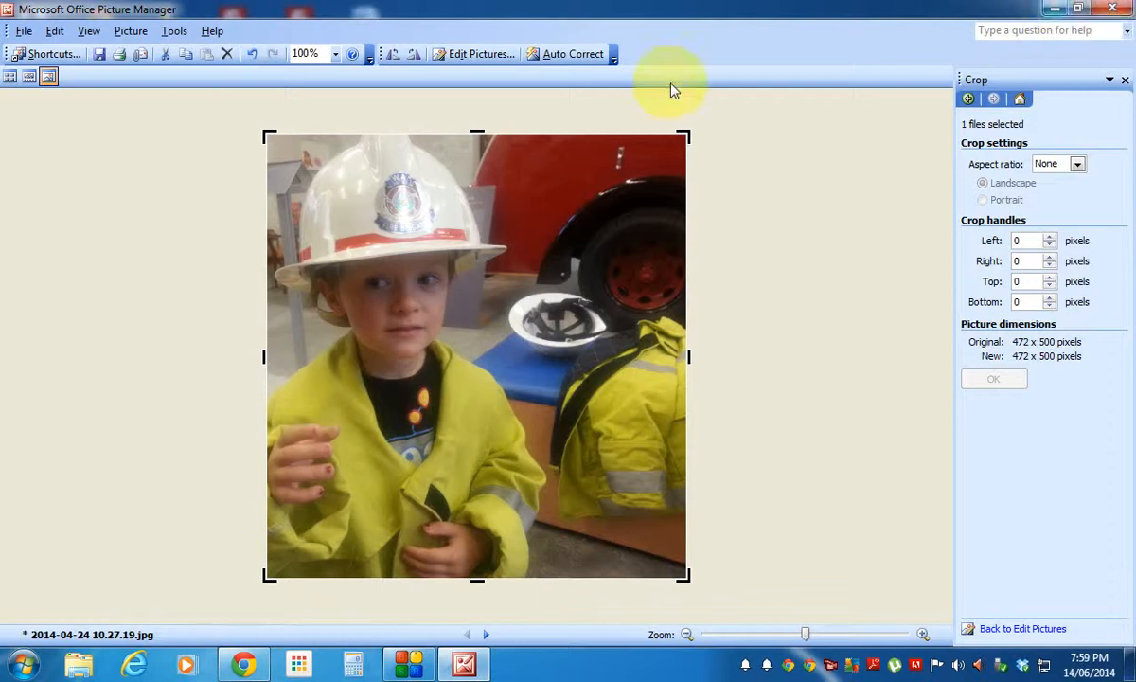
Undo the crop and save the resized picture to the Desktop under the file name boy.jpg
click(252, 54)
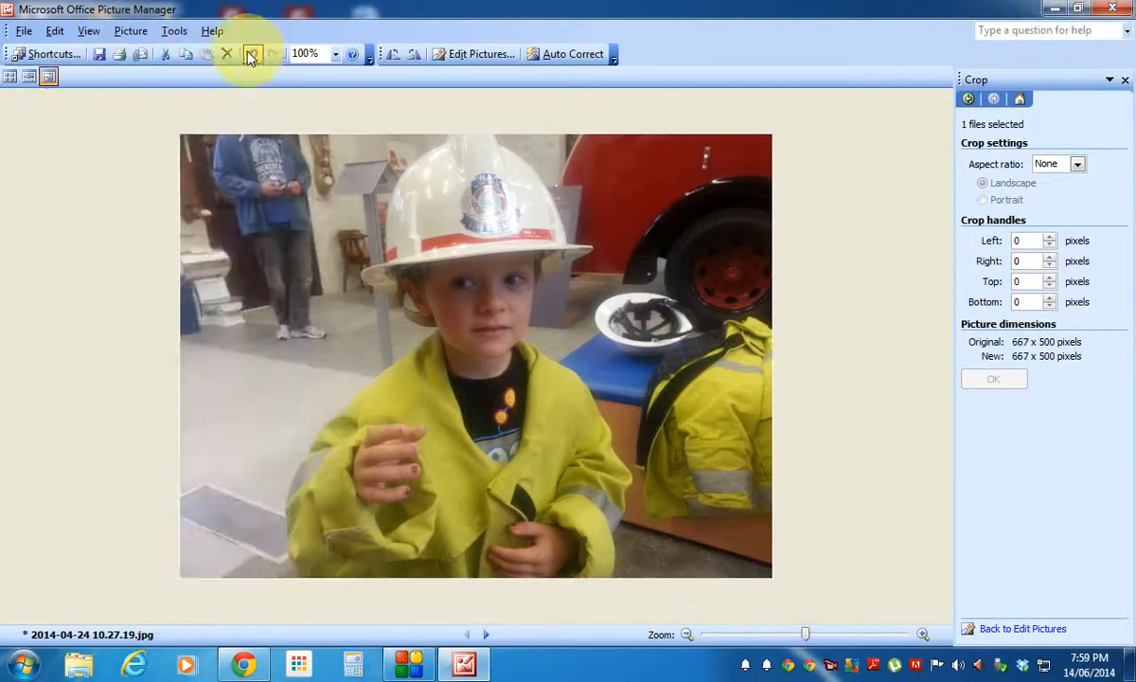
click(24, 31)
click(47, 50)
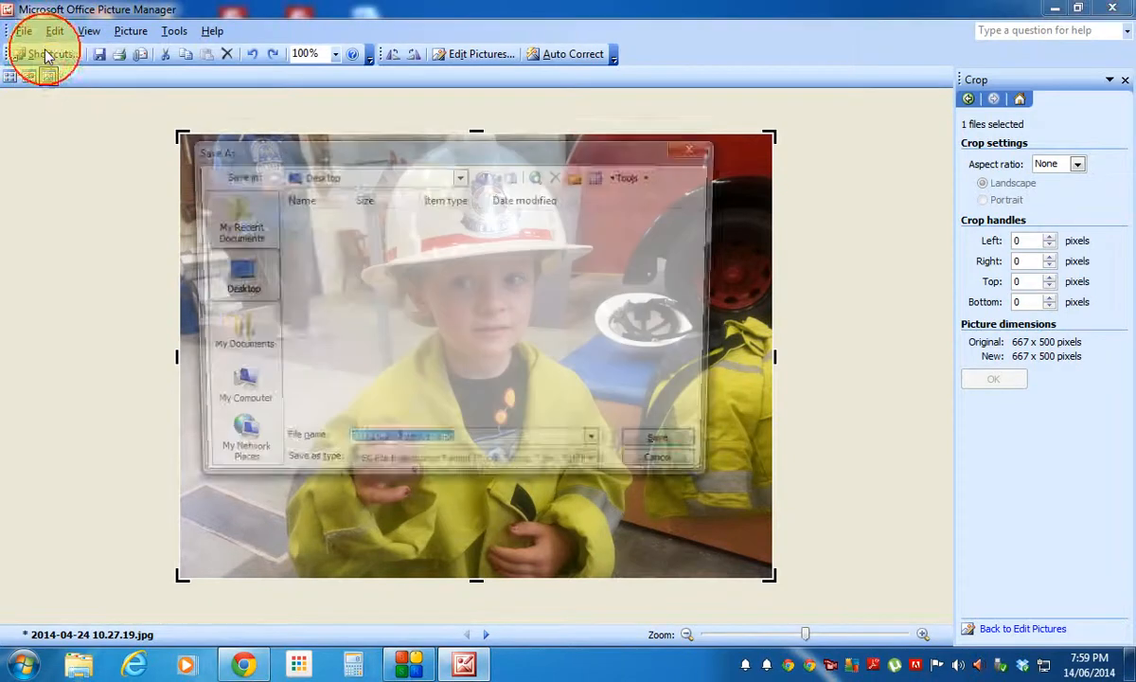
click(245, 289)
drag(436, 447, 313, 455)
text(boy.jpg)
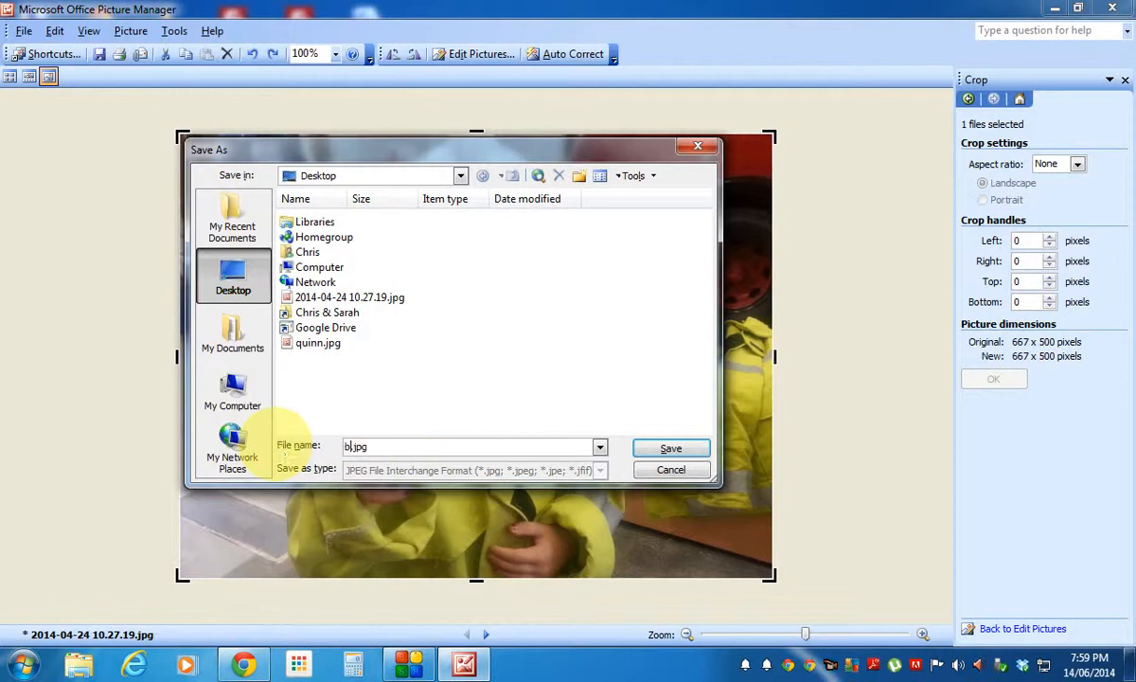
click(681, 456)
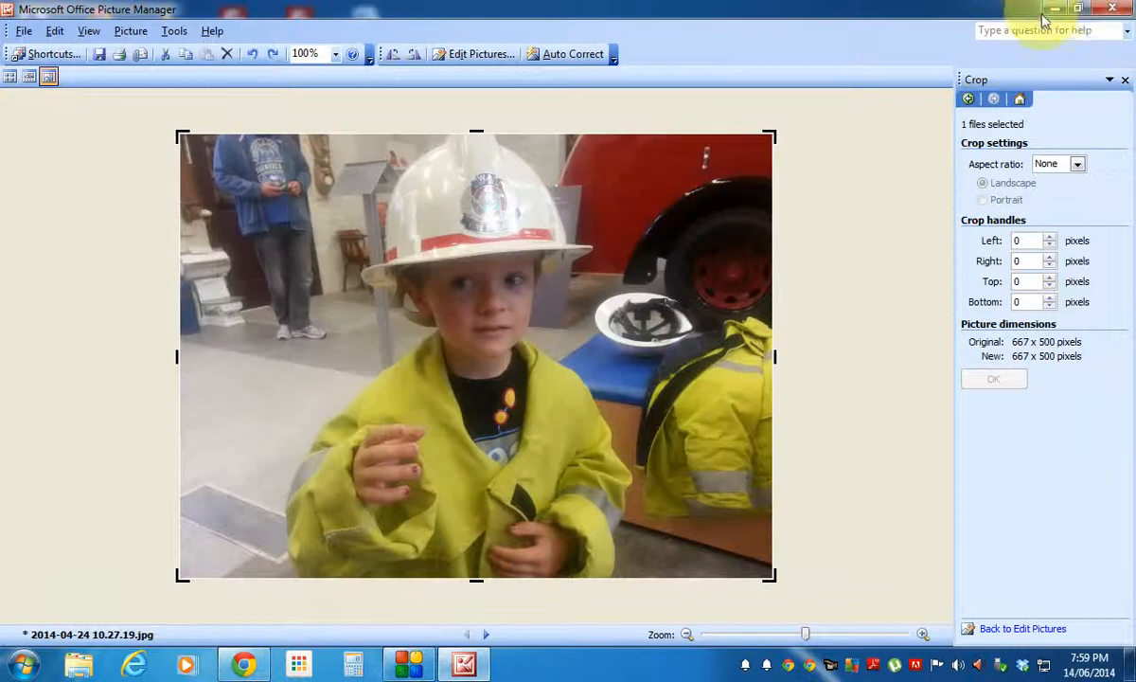
Minimize Picture Manager, switch to Chrome, and open the firstaidwiki.com admin dashboard, dismissing the Elastic Help Guide
click(1055, 9)
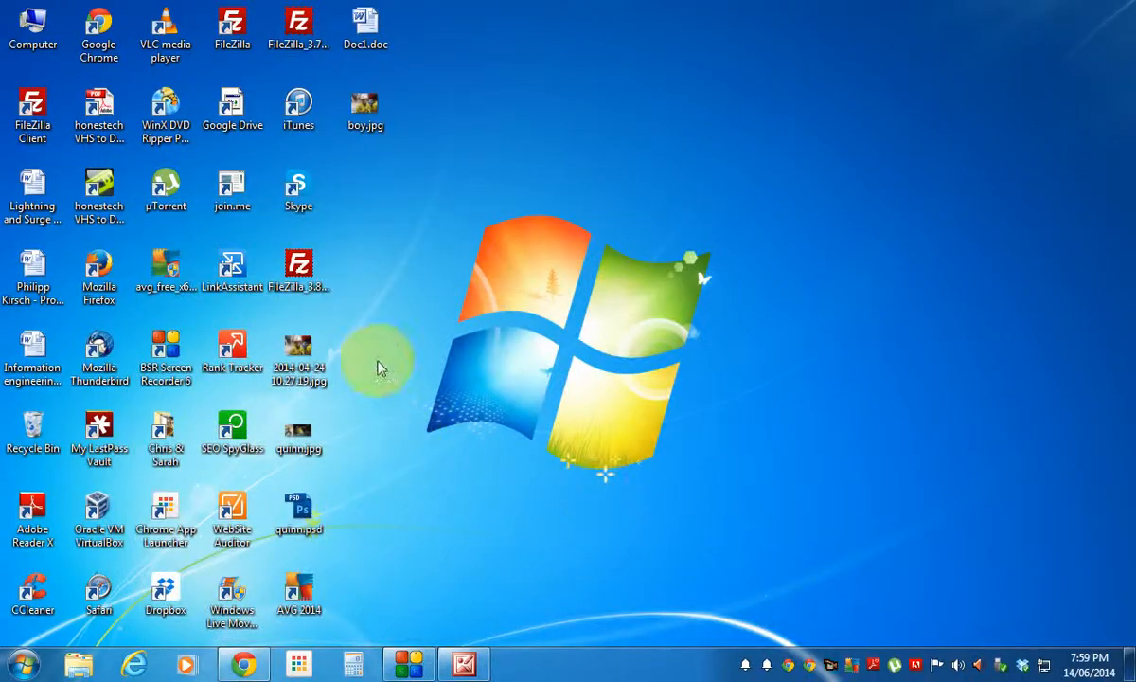
click(244, 664)
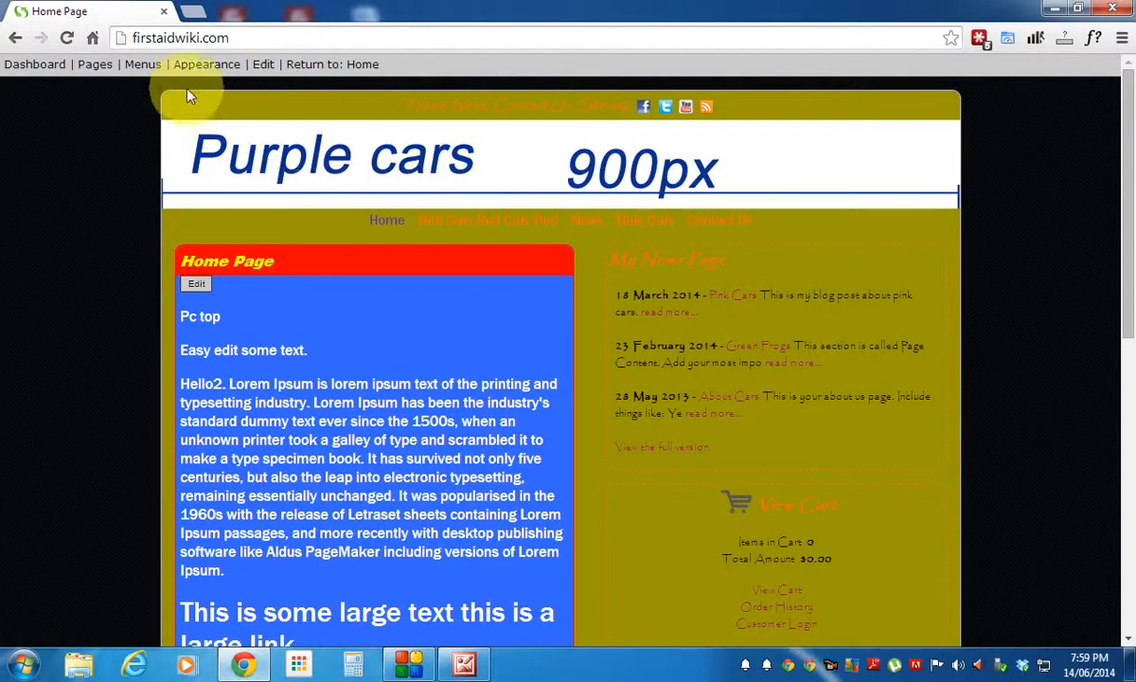
click(42, 62)
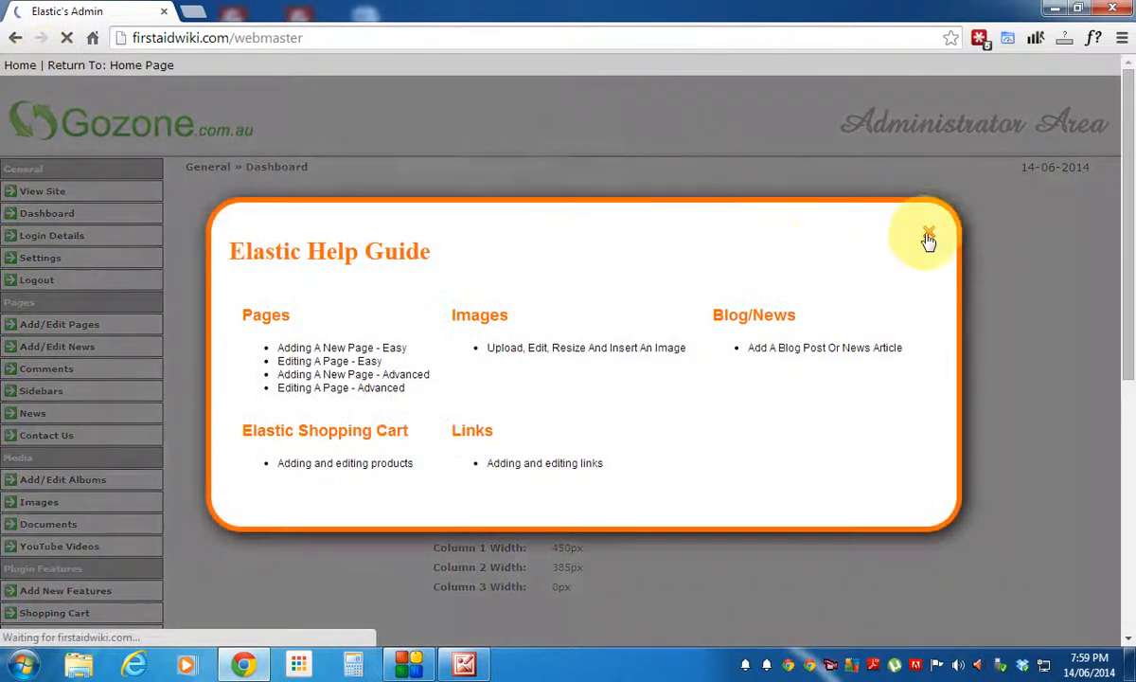
click(928, 233)
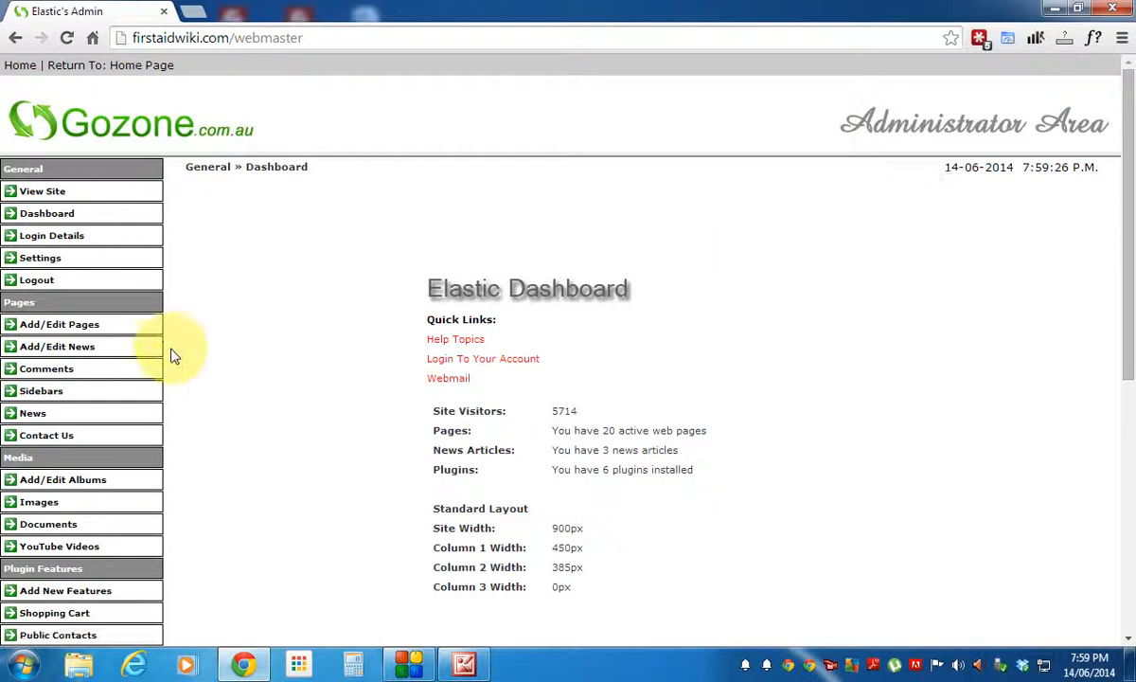
Open the site's media image list and display the pictures from the Images album
scroll(123, 369, down, 3)
mouse_move(120, 371)
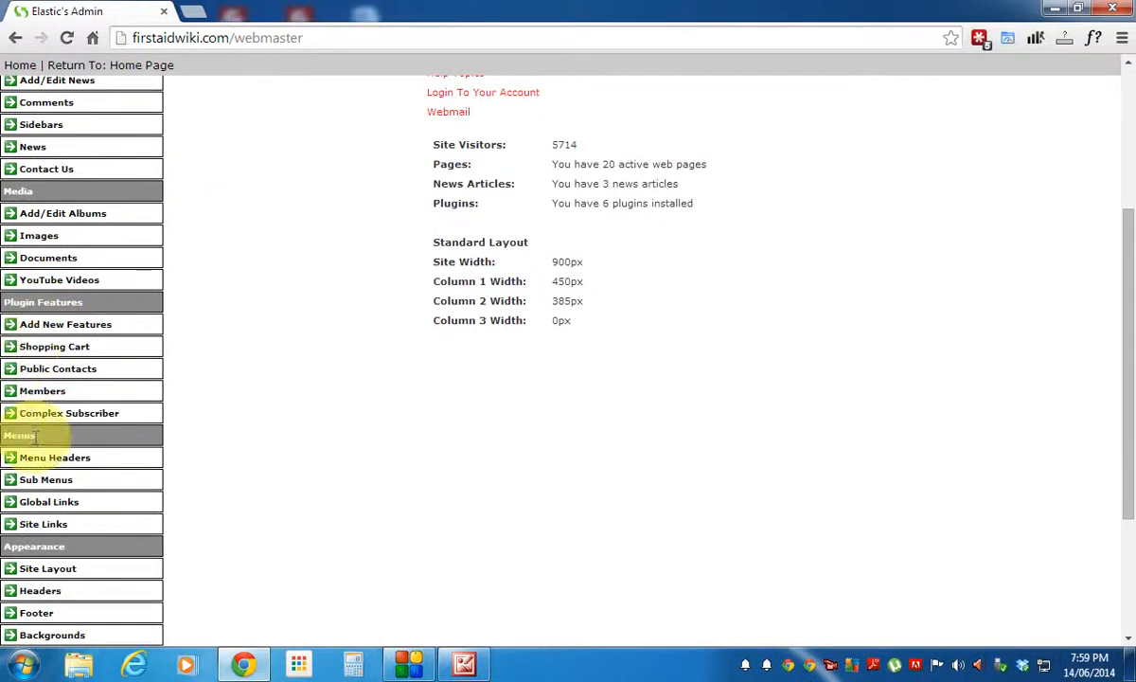
scroll(40, 447, down, 2)
scroll(40, 443, up, 4)
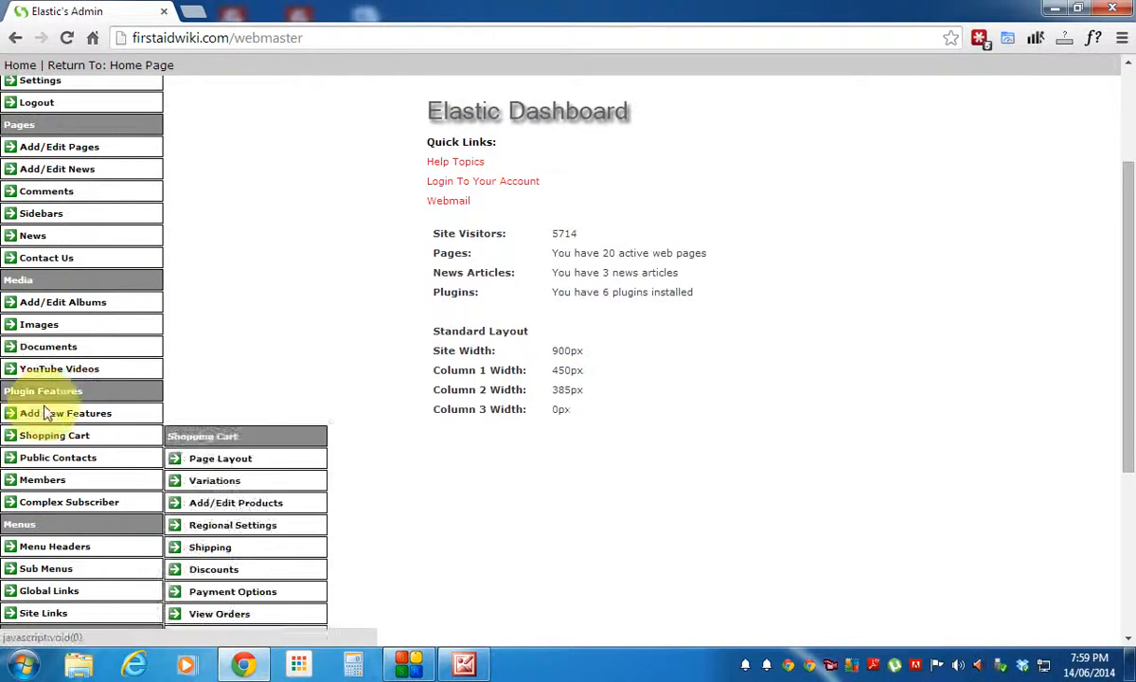
click(52, 331)
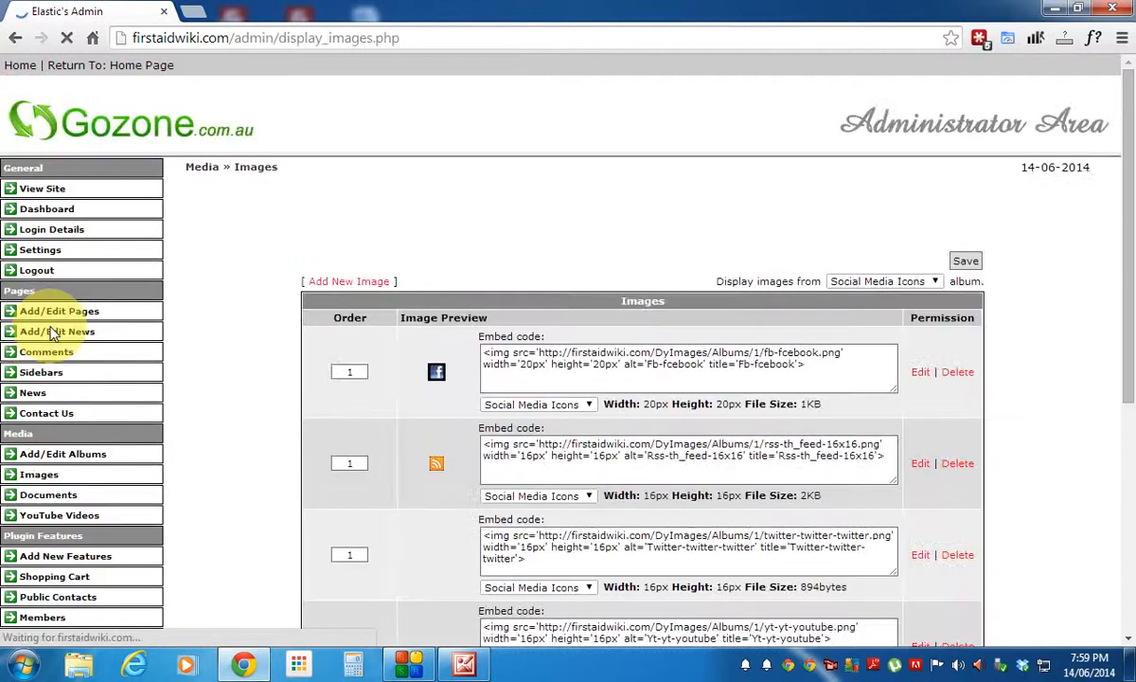
click(857, 282)
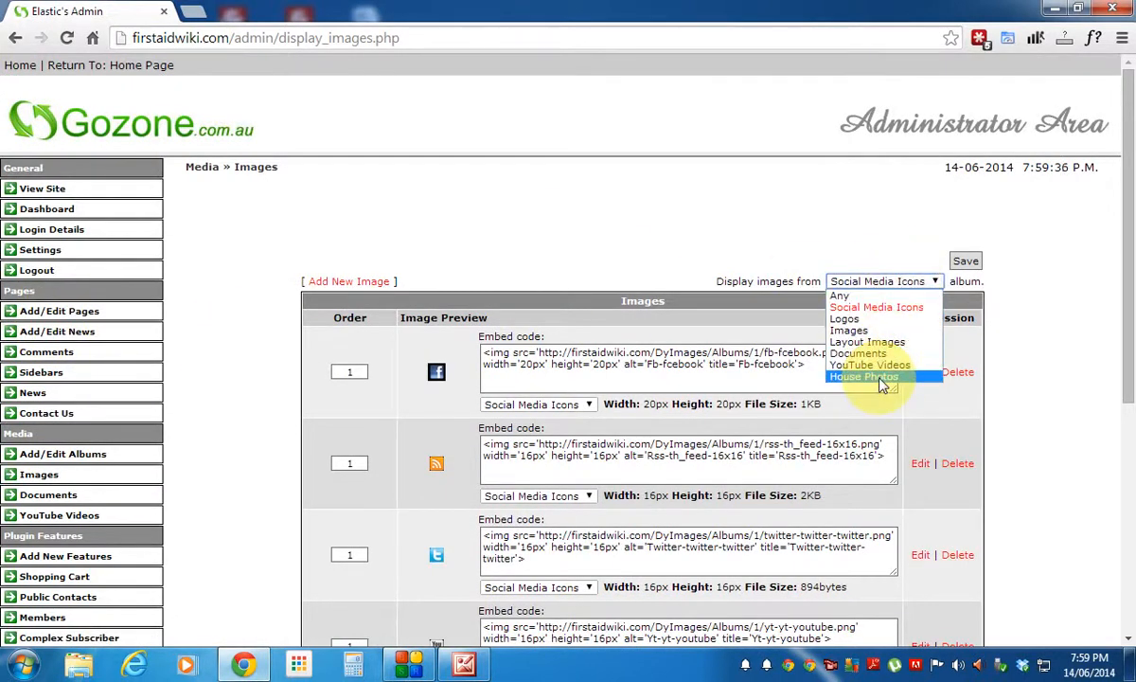
click(870, 330)
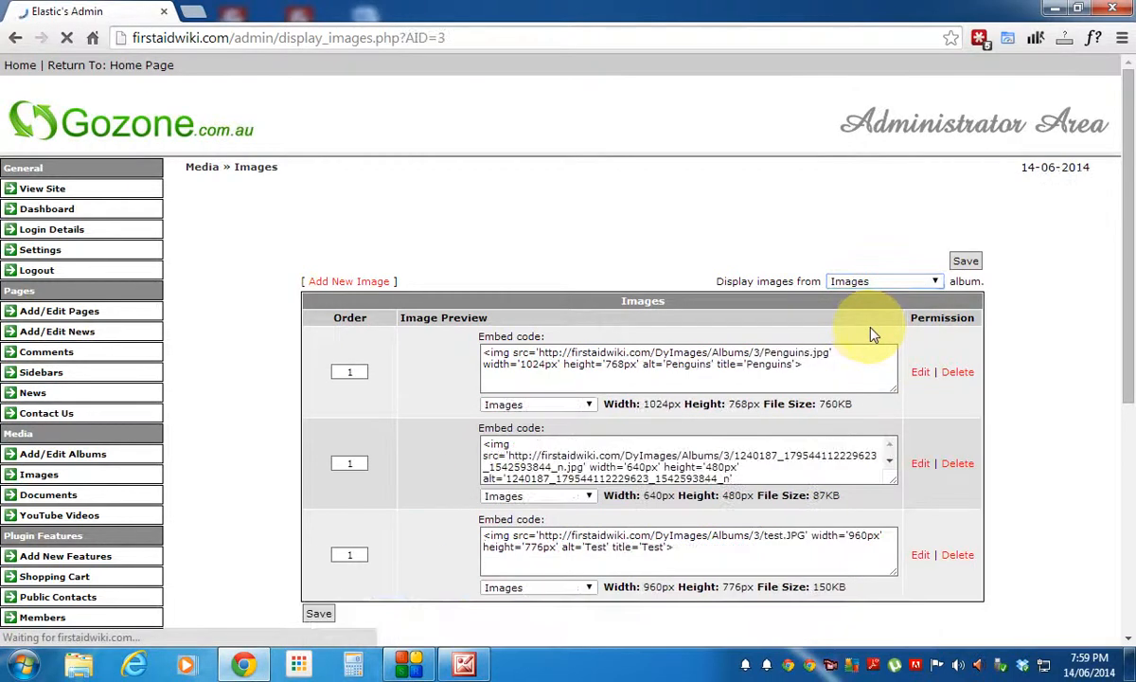
Upload boy.jpg from the Desktop to the Images album as a new image
click(338, 282)
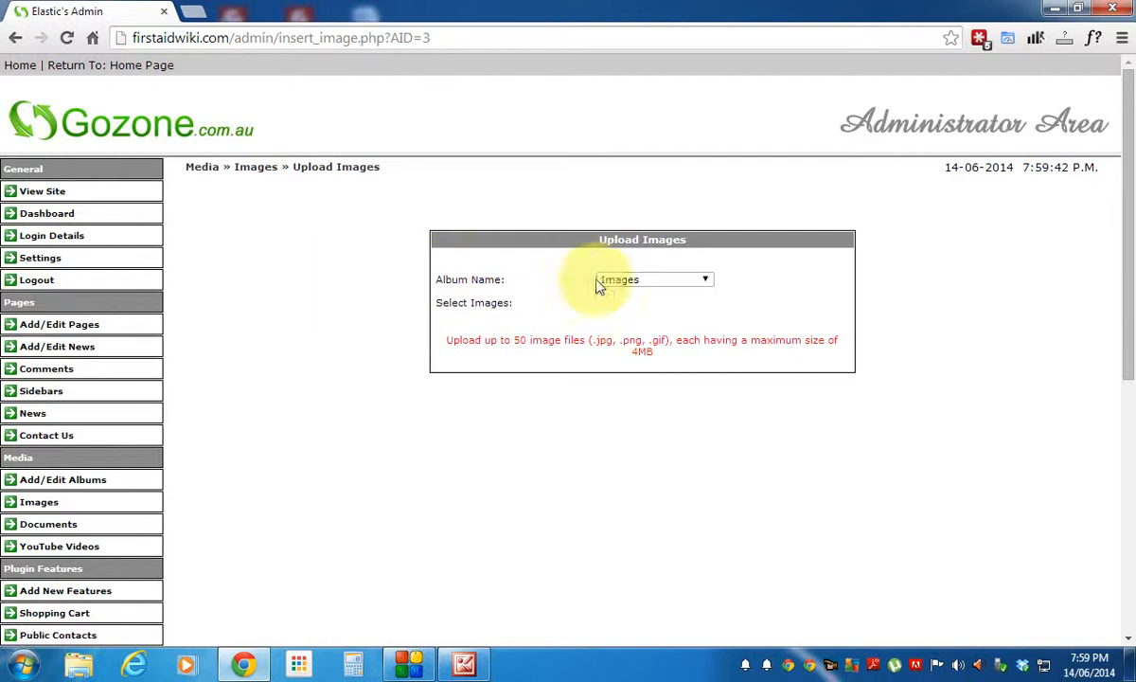
click(644, 310)
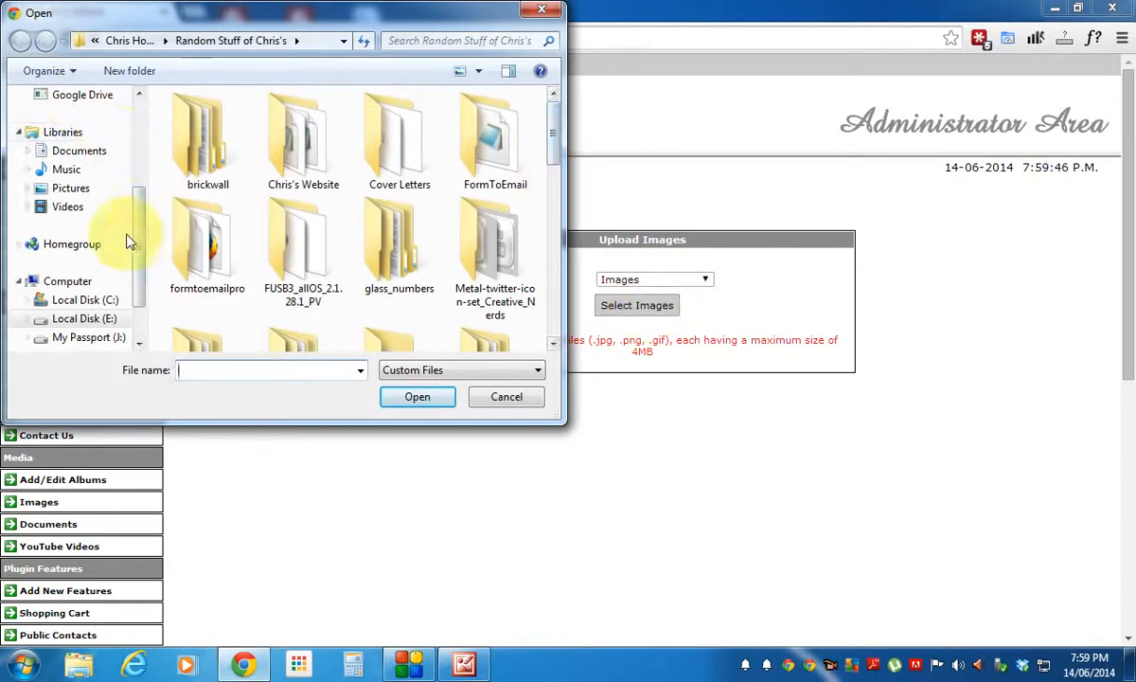
drag(139, 228, 139, 139)
click(83, 123)
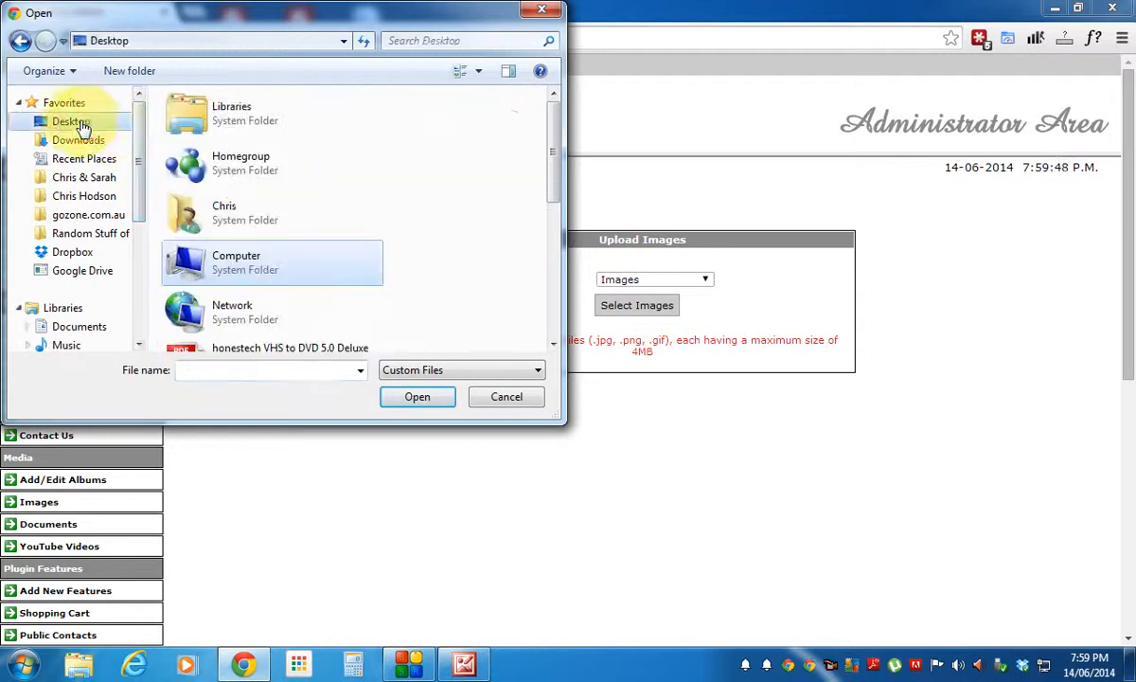
drag(556, 145, 571, 253)
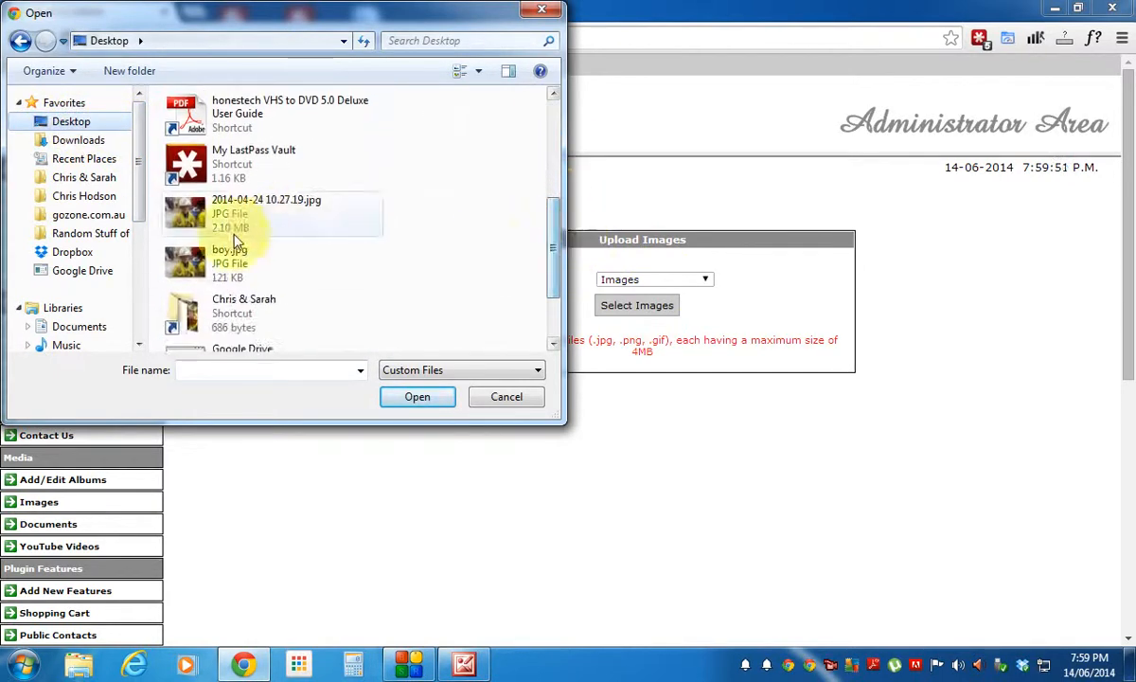
click(185, 268)
click(389, 397)
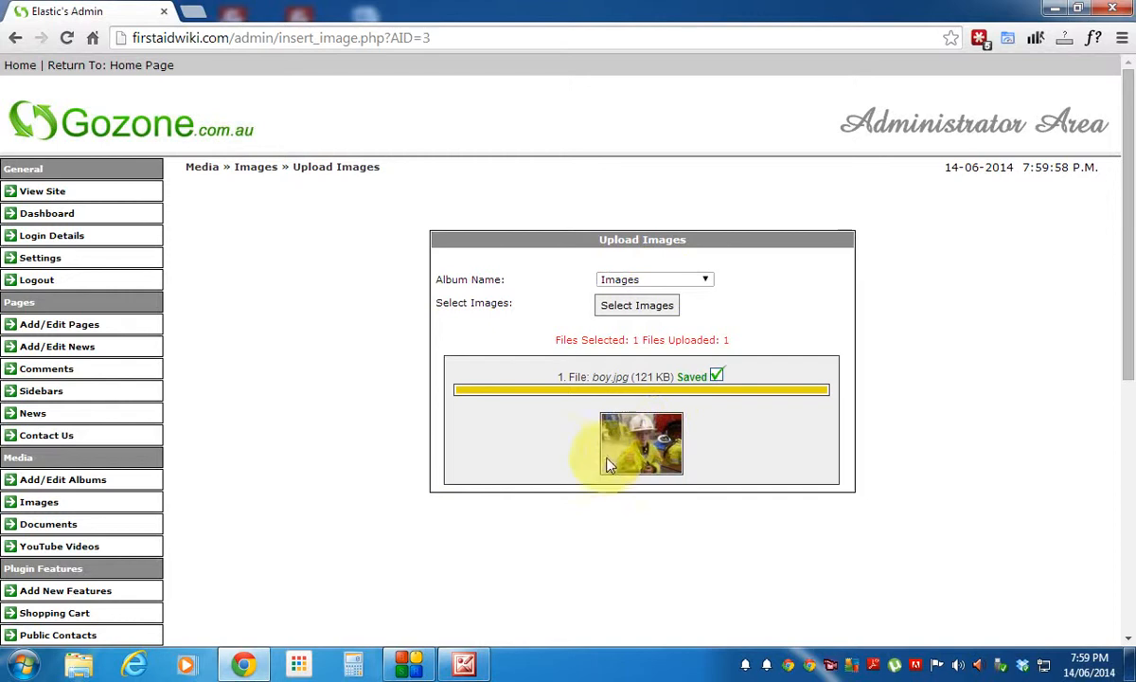
Return to the image list, display the Images album, and check the width and height listed for boy.jpg
click(39, 507)
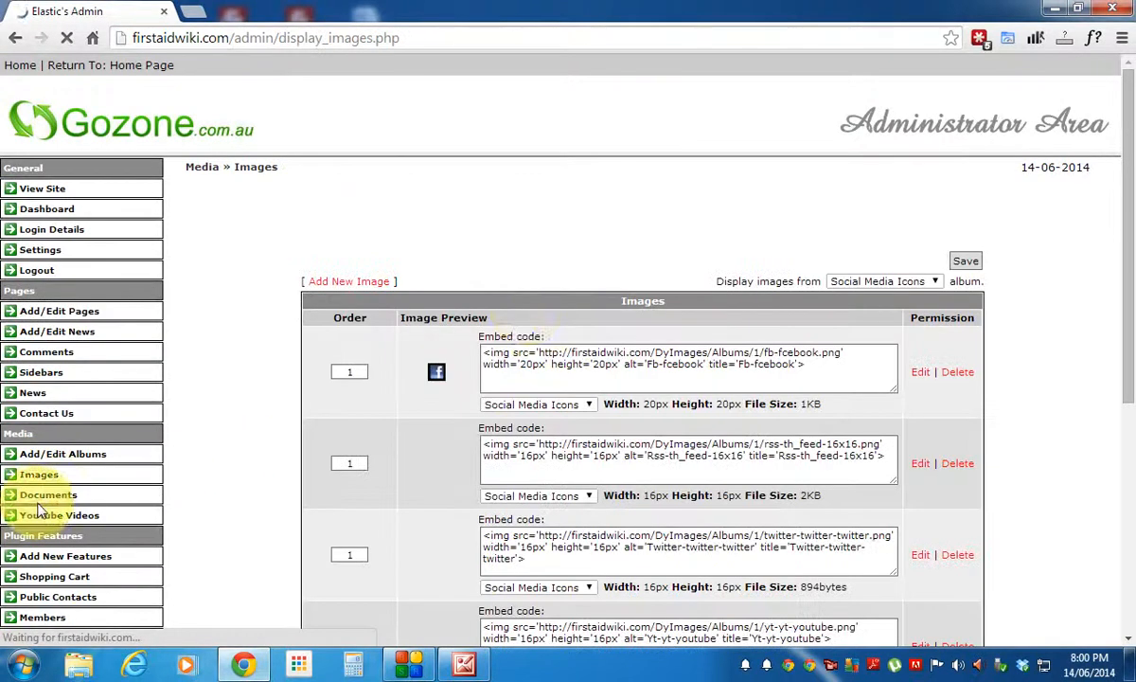
click(872, 284)
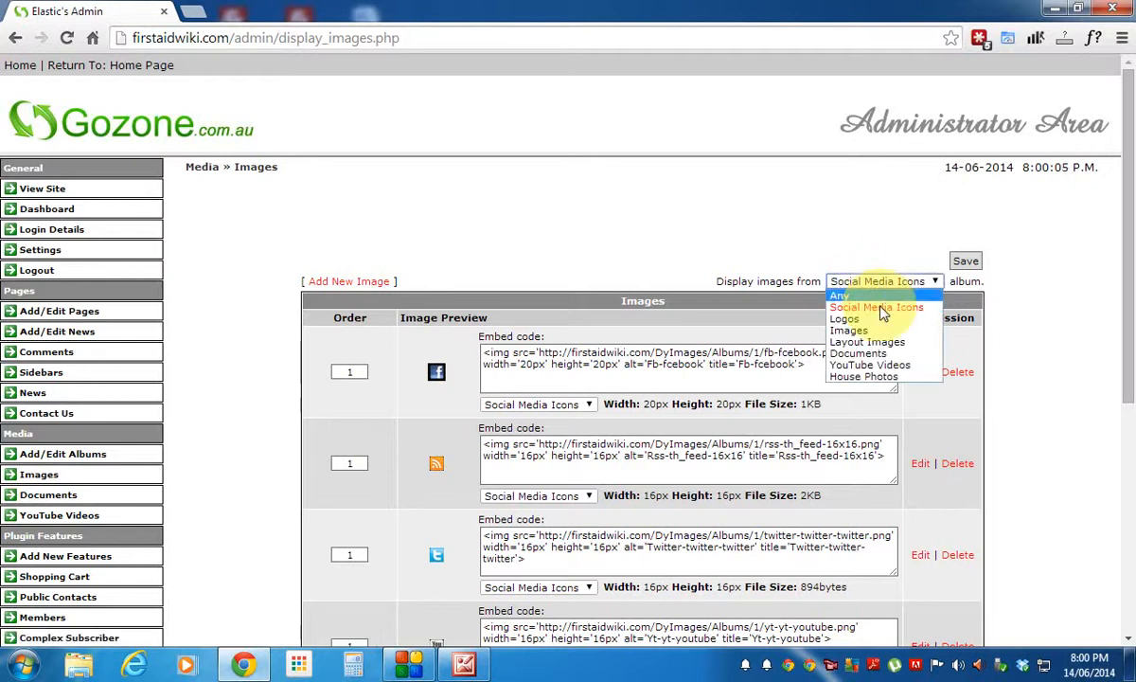
click(872, 331)
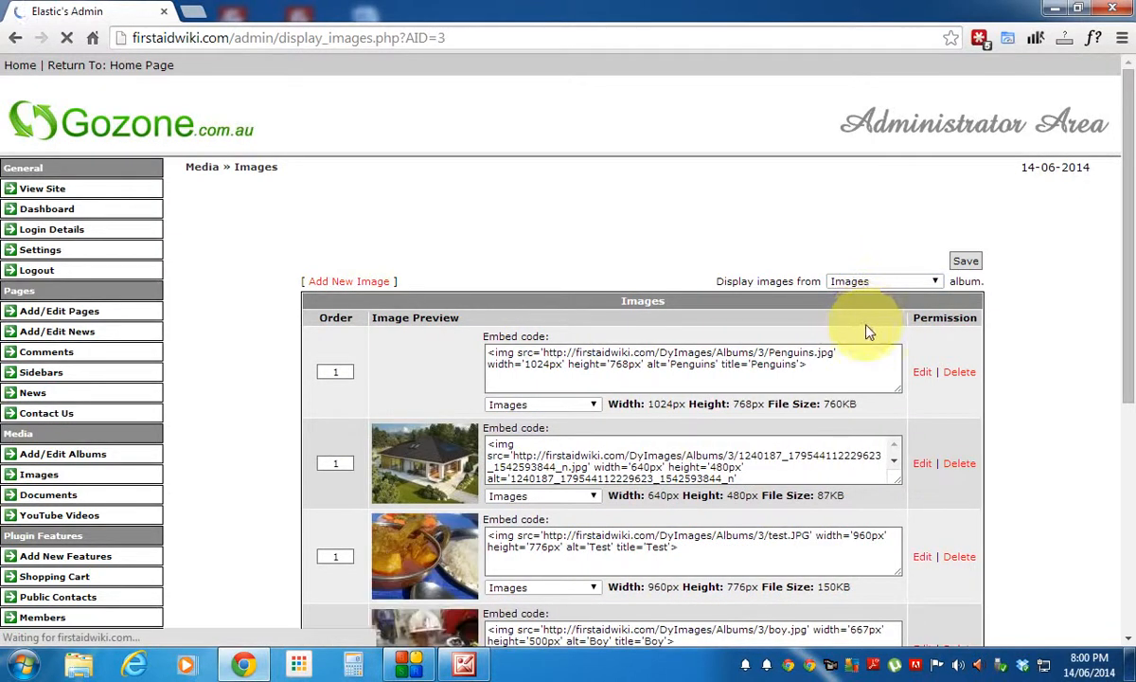
scroll(866, 332, down, 3)
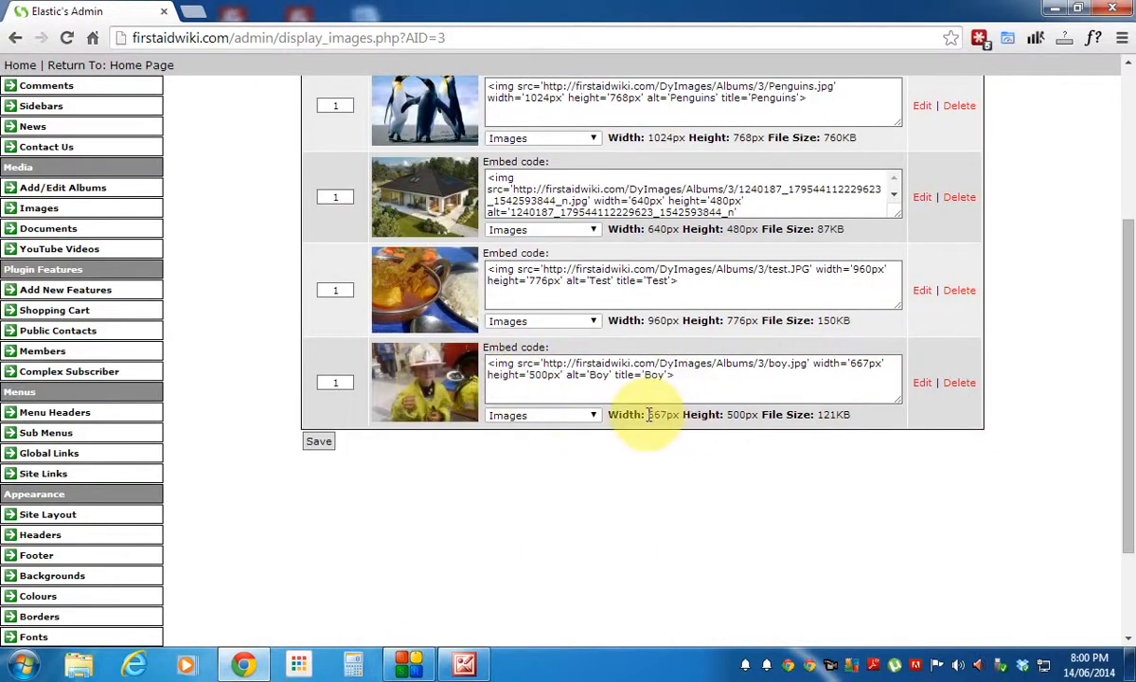
drag(648, 415, 667, 415)
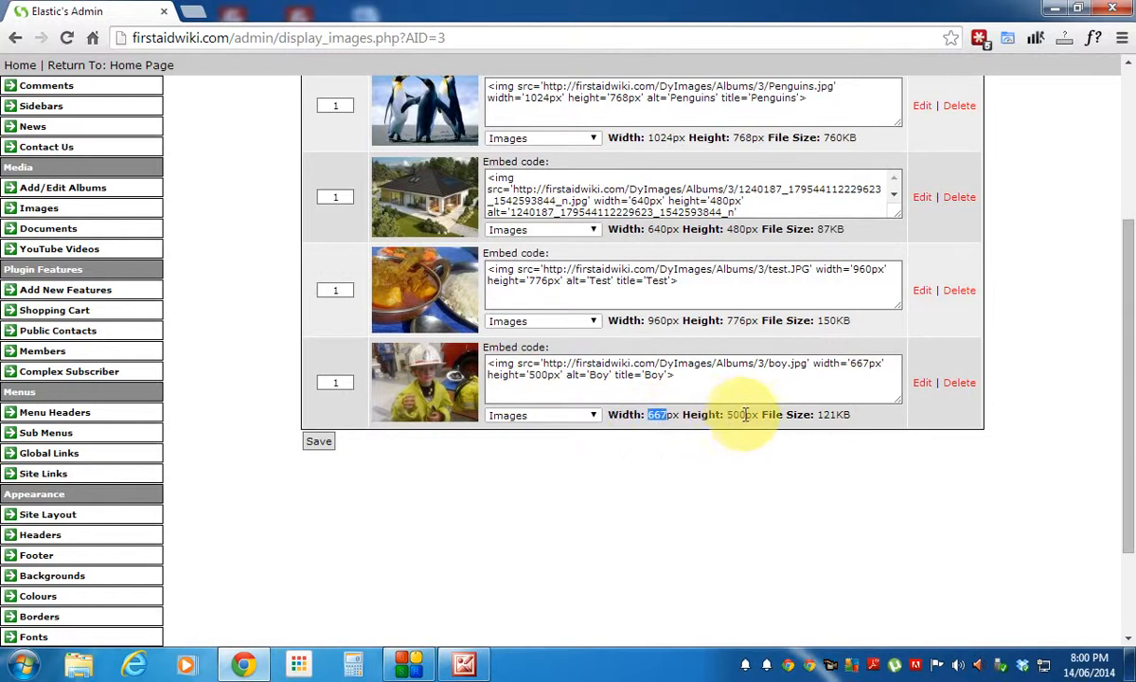
Open the uploaded boy.jpg for editing and look over its image details and its resize and crop settings
click(922, 385)
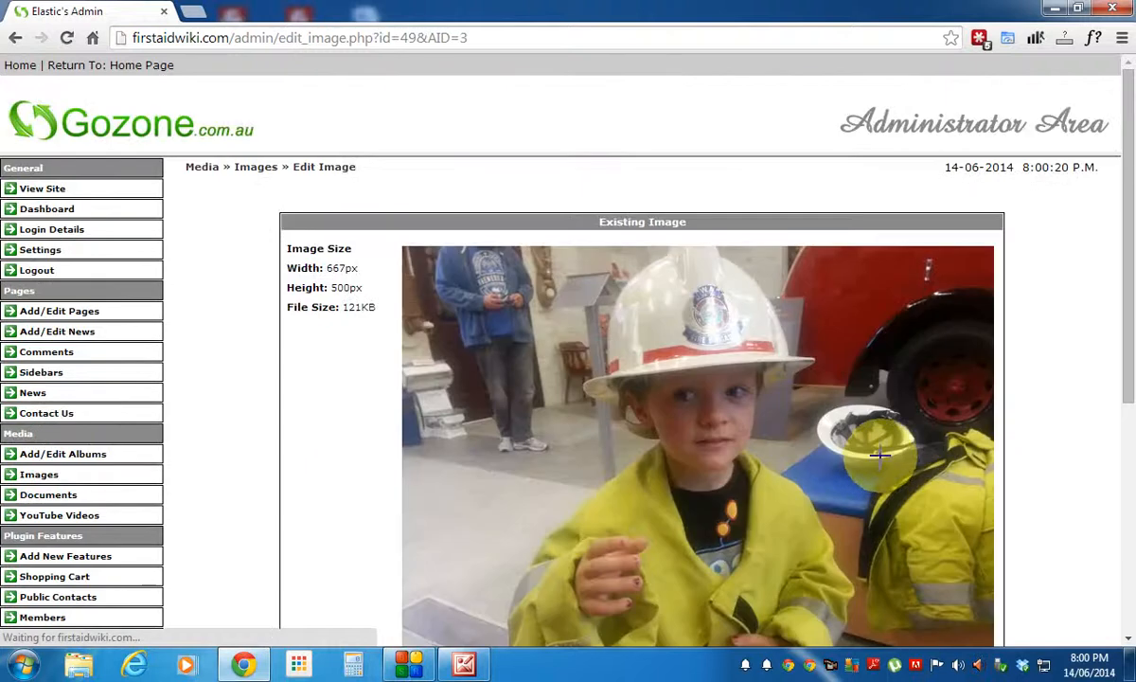
scroll(1062, 355, down, 2)
scroll(1068, 355, up, 1)
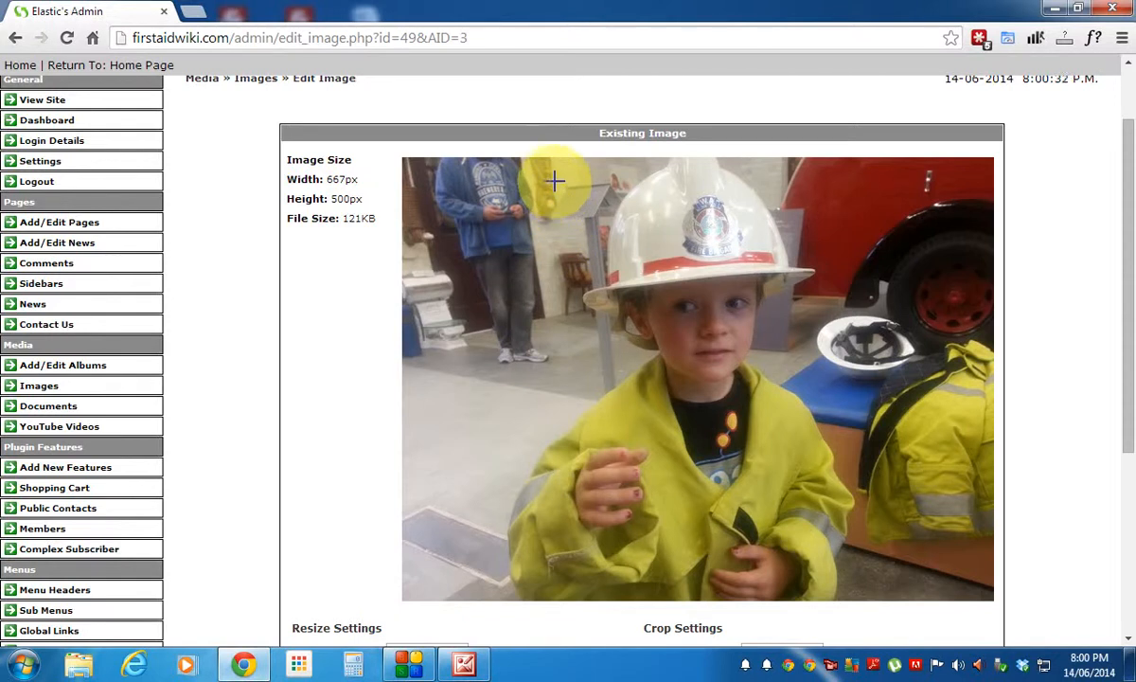
Mark a crop area of 500 by 500 px around the boy, reaching the photo's upper, lower and right edges
drag(555, 180, 912, 574)
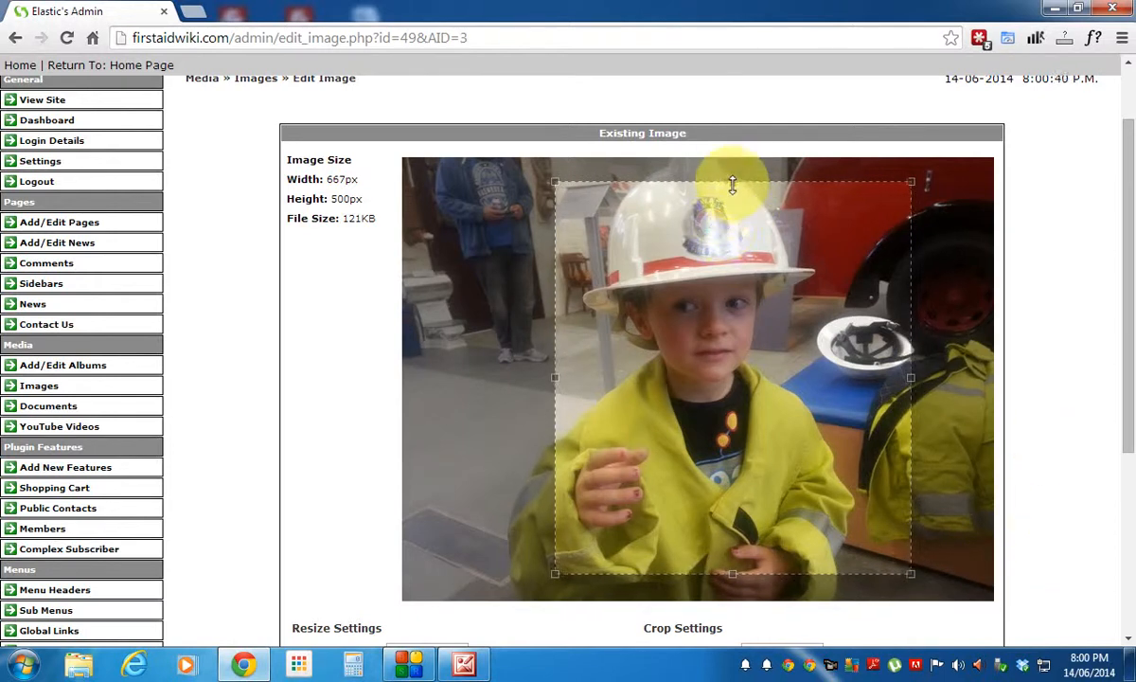
drag(733, 182, 730, 158)
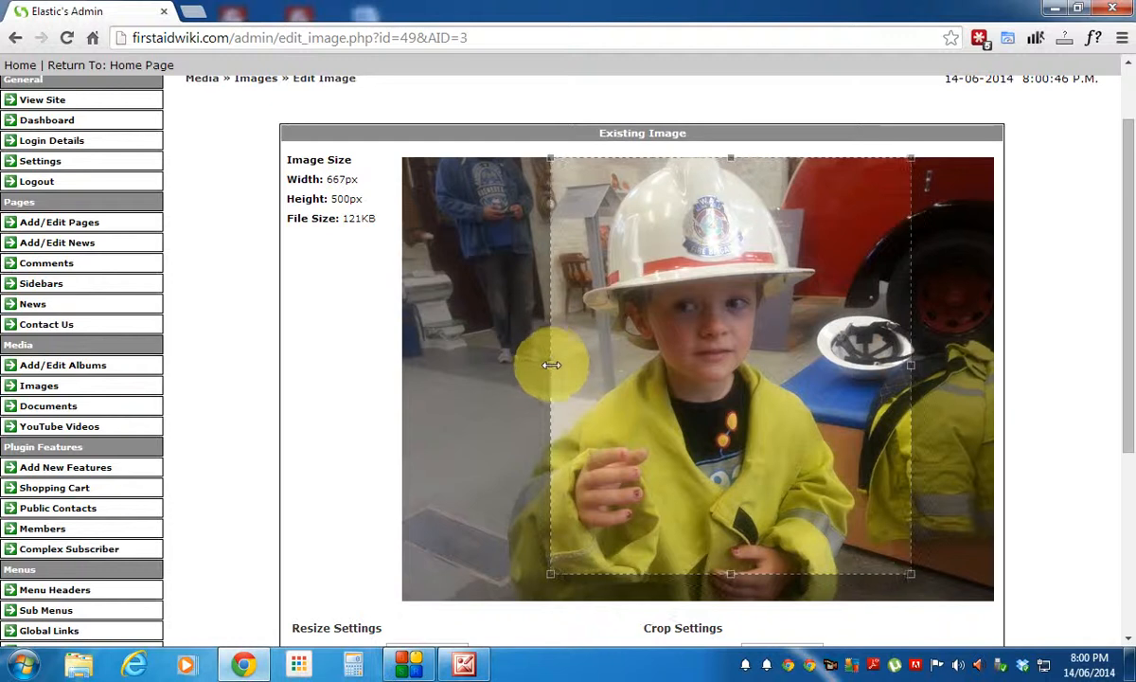
drag(730, 573, 786, 653)
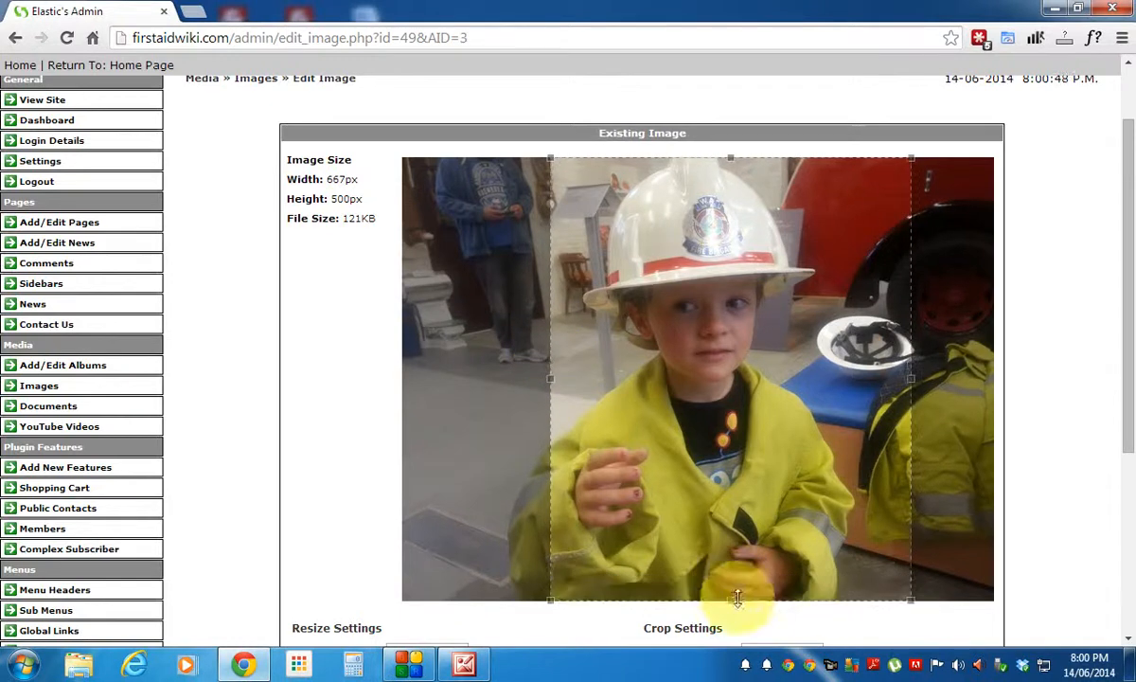
drag(910, 375, 1012, 384)
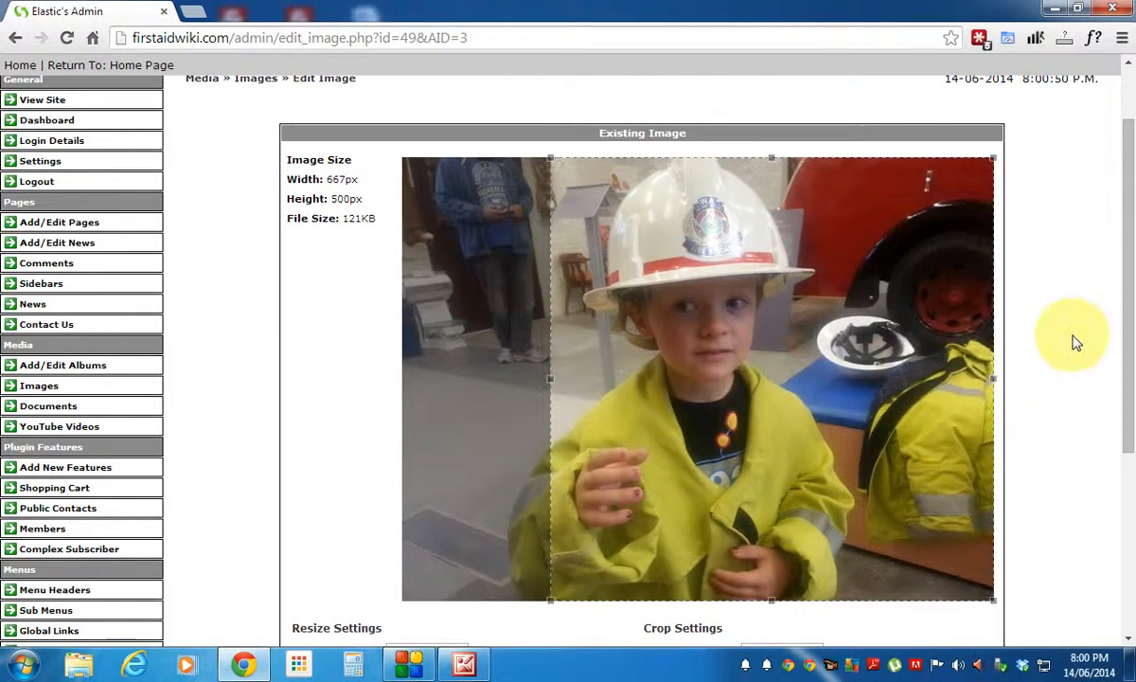
scroll(1074, 342, down, 2)
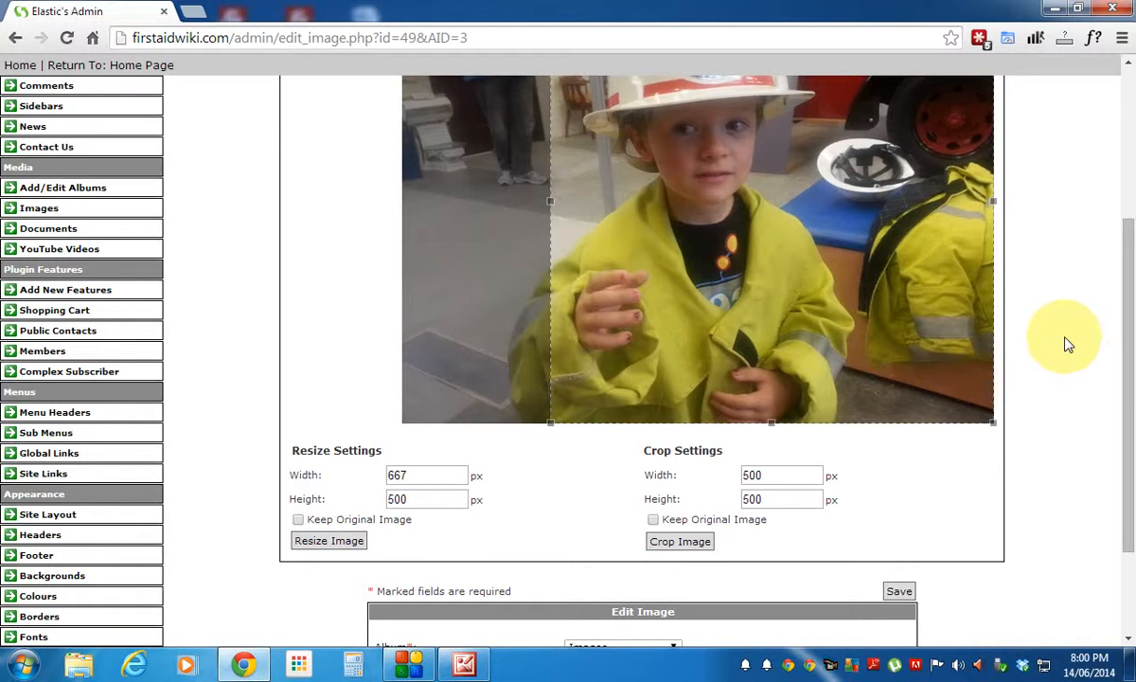
scroll(1068, 343, up, 1)
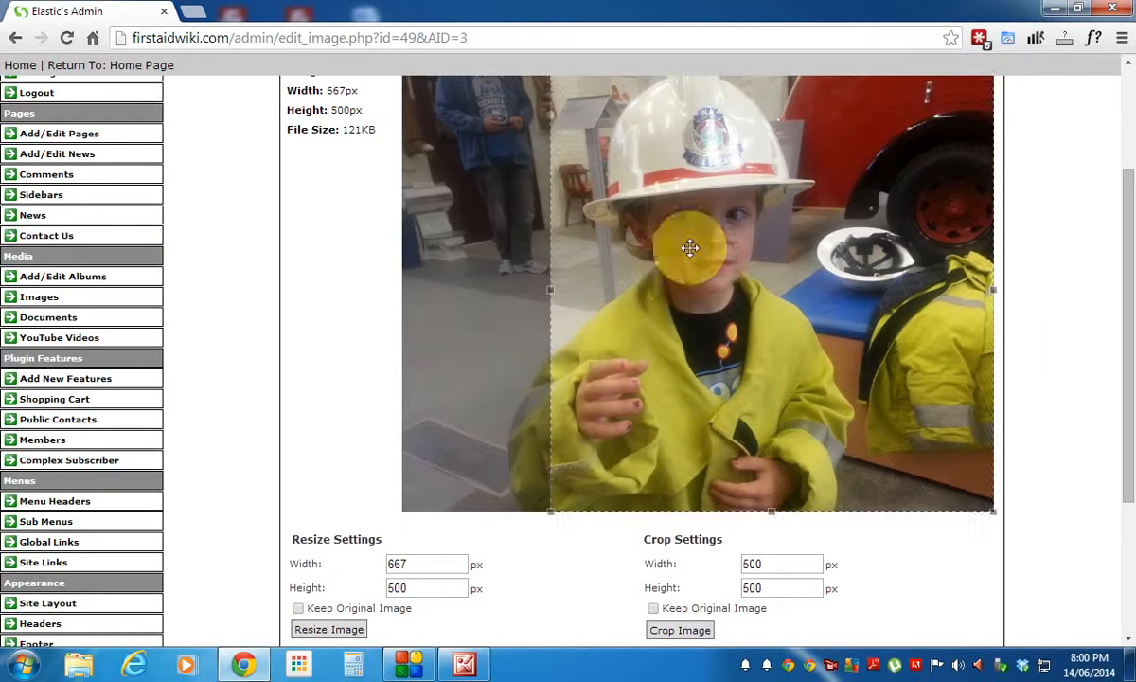
Try a narrower crop area and a height of 325 px, and restore the area to 500 by 500 px
drag(550, 292, 578, 291)
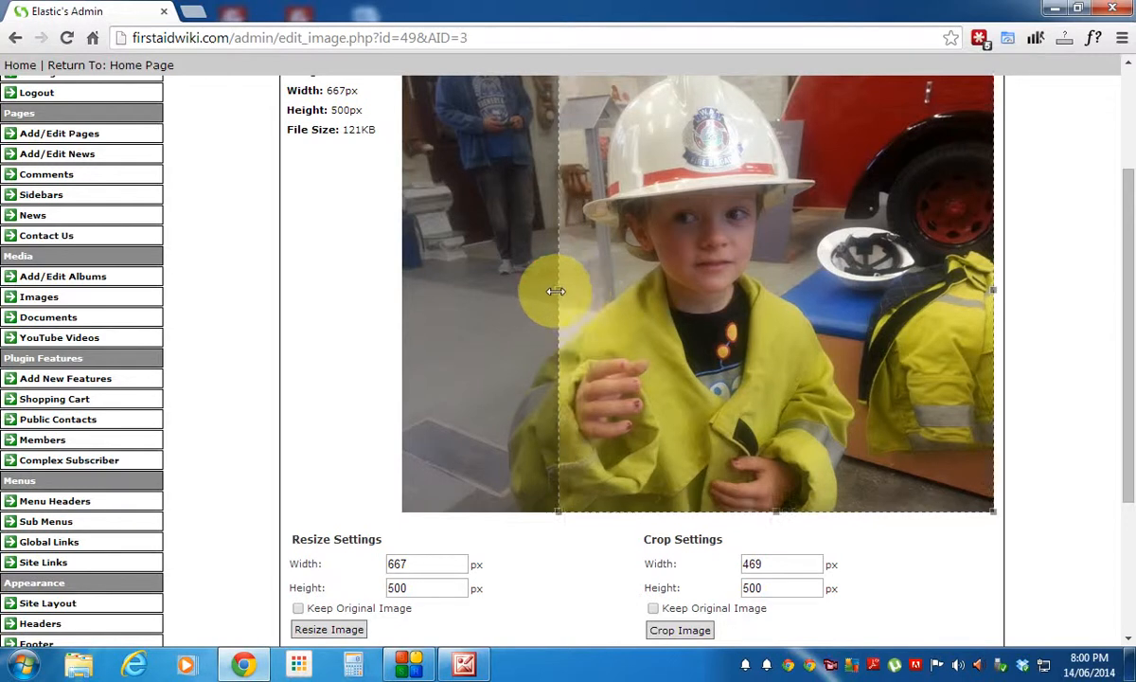
drag(552, 293, 552, 293)
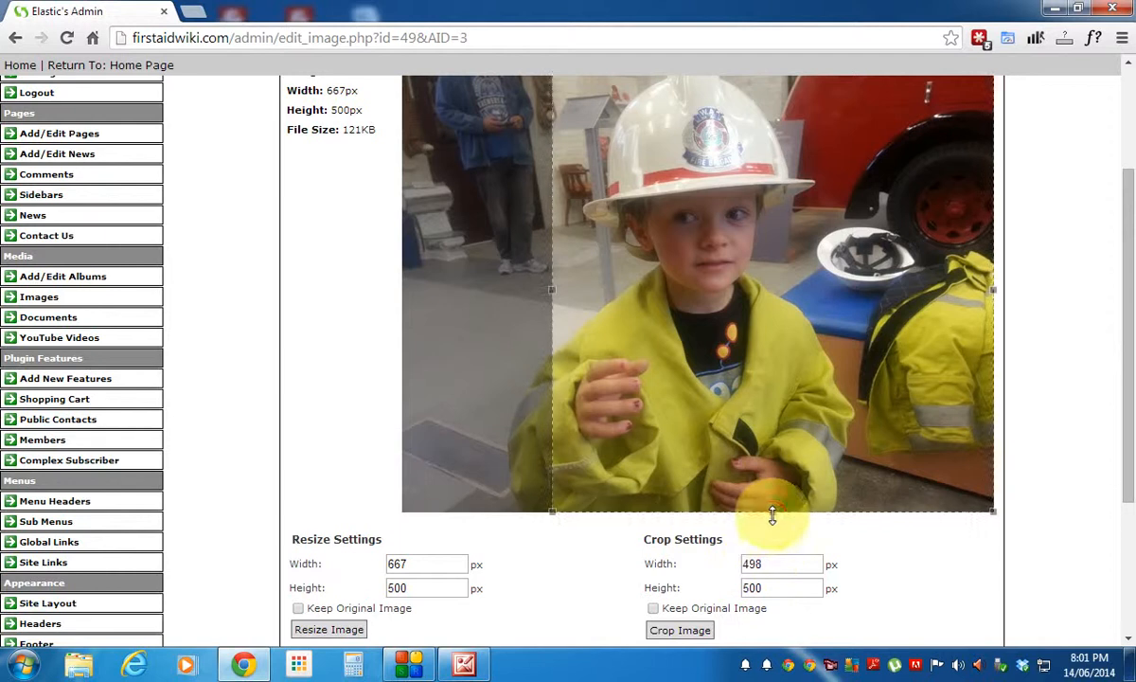
drag(772, 511, 773, 356)
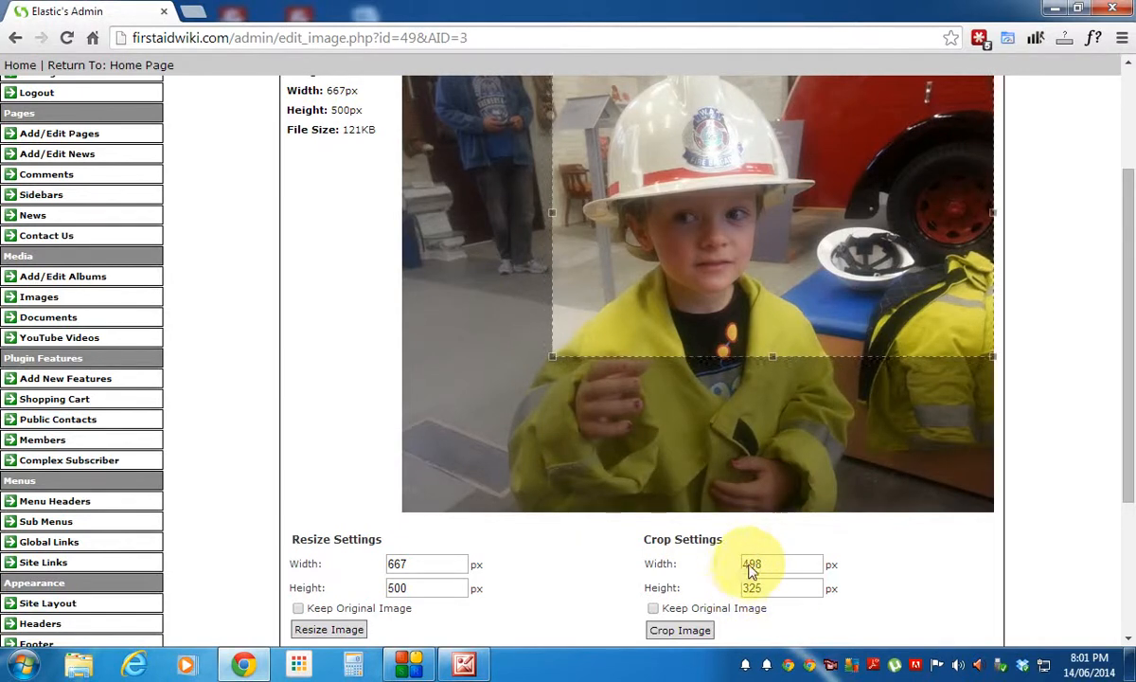
drag(777, 355, 765, 576)
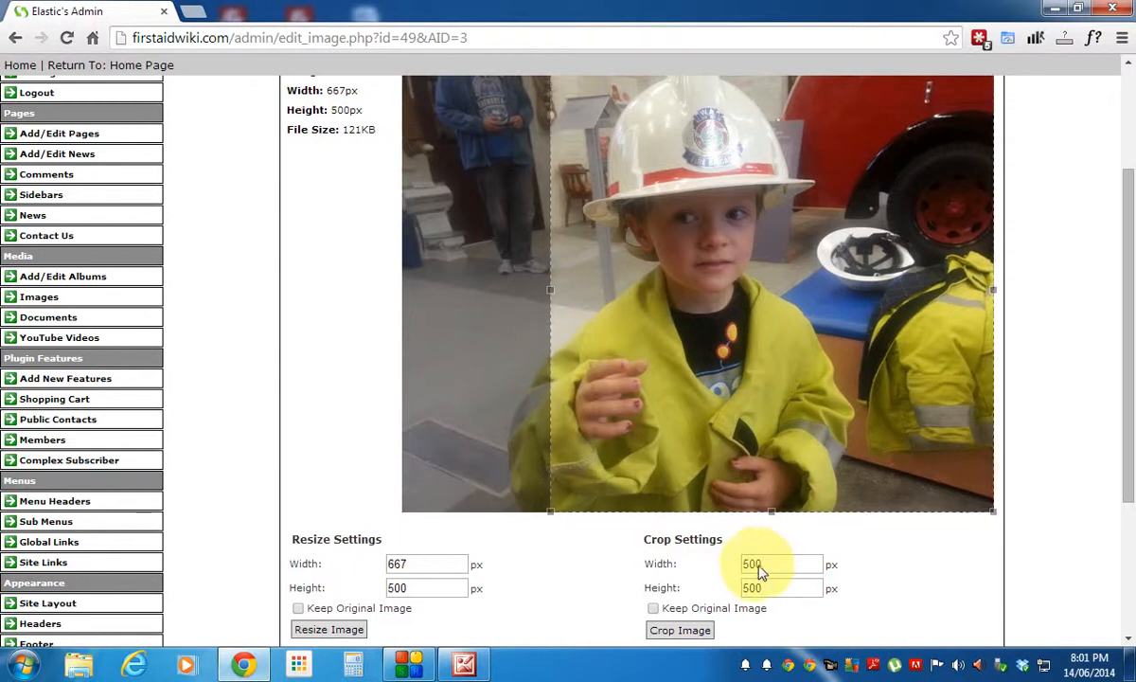
Crop boy.jpg to the marked 500 by 500 px area with the original image kept
scroll(1023, 511, up, 2)
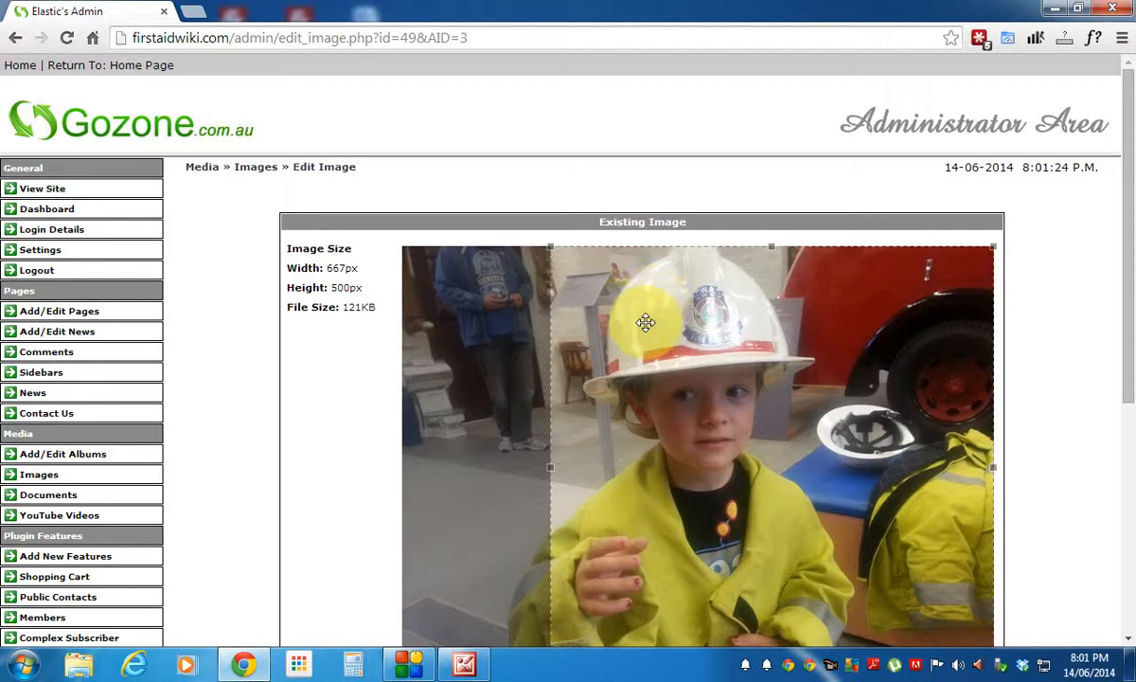
scroll(625, 319, down, 1)
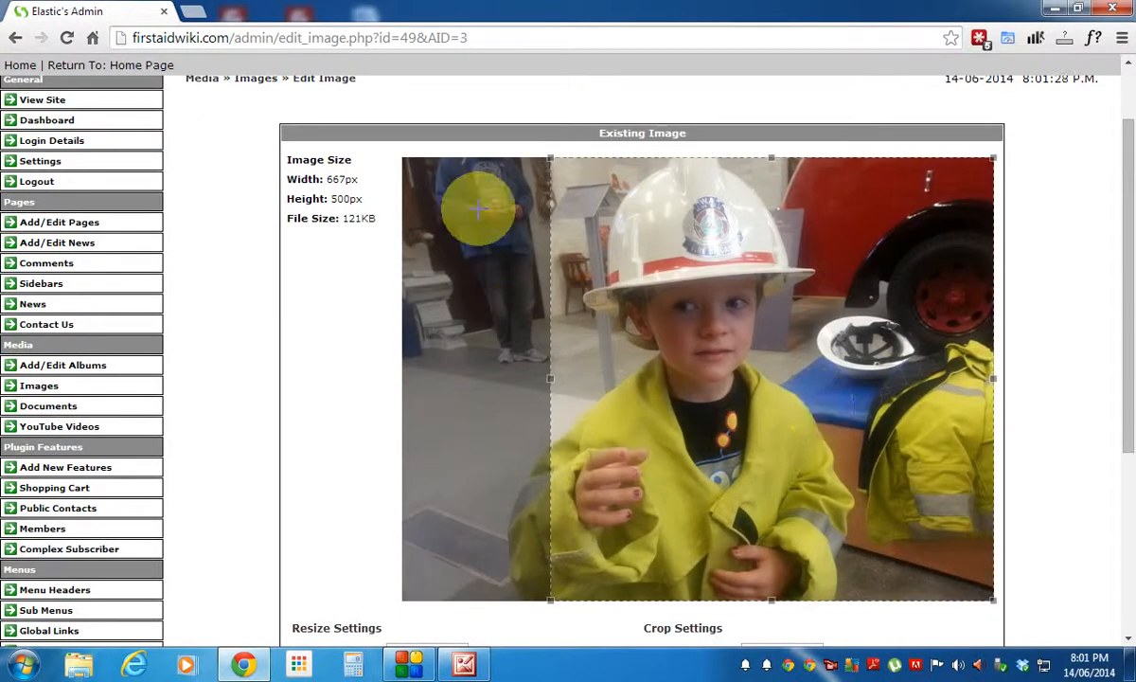
scroll(509, 341, down, 1)
scroll(508, 352, down, 2)
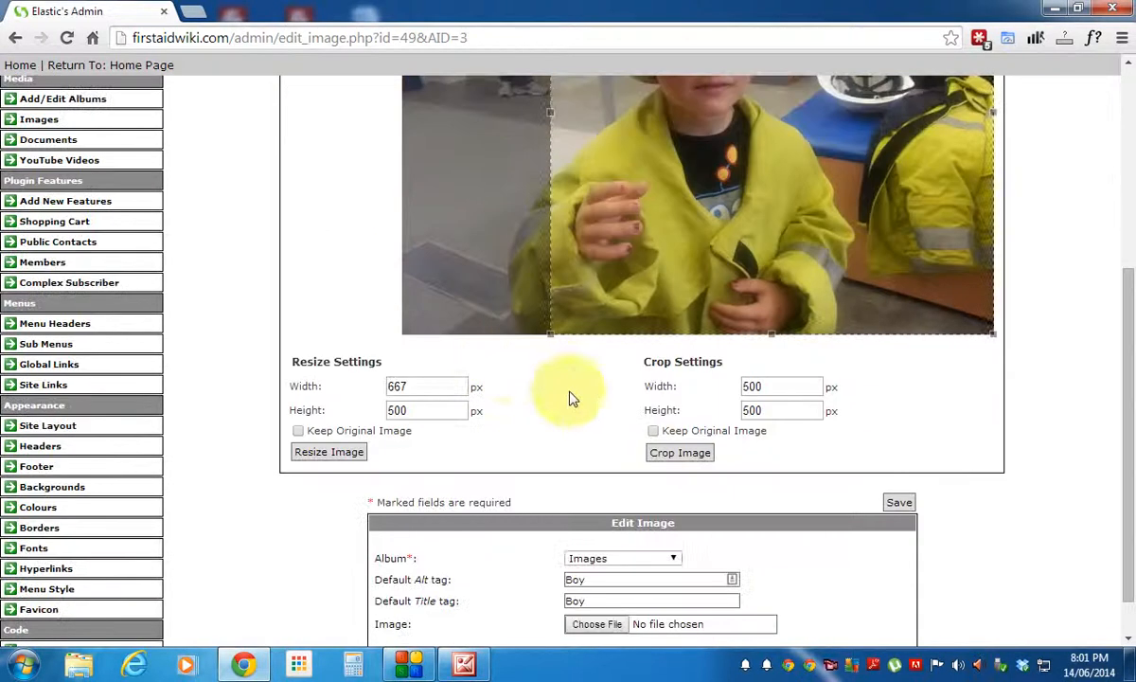
click(653, 431)
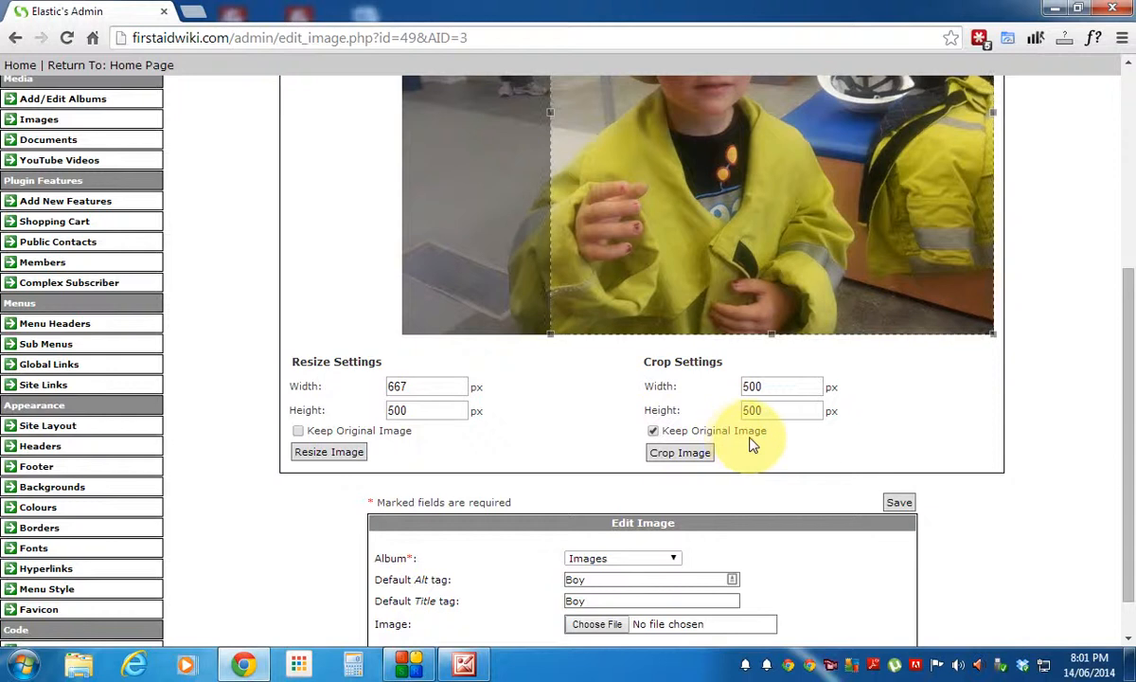
scroll(752, 445, up, 1)
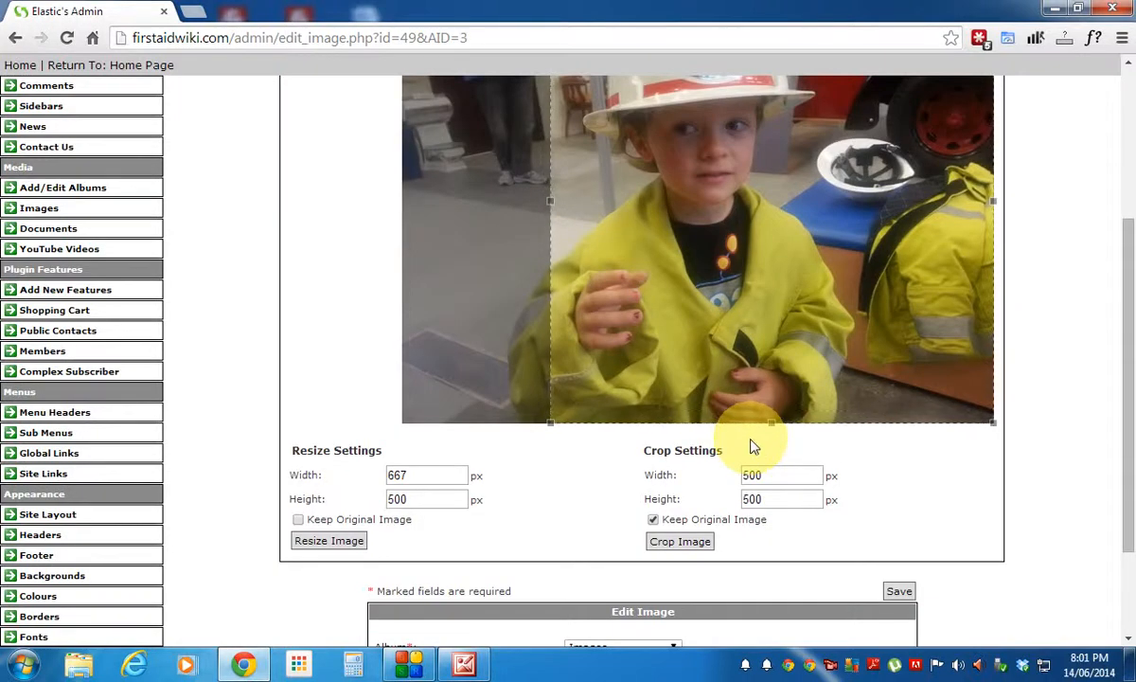
scroll(751, 445, up, 2)
scroll(748, 440, down, 2)
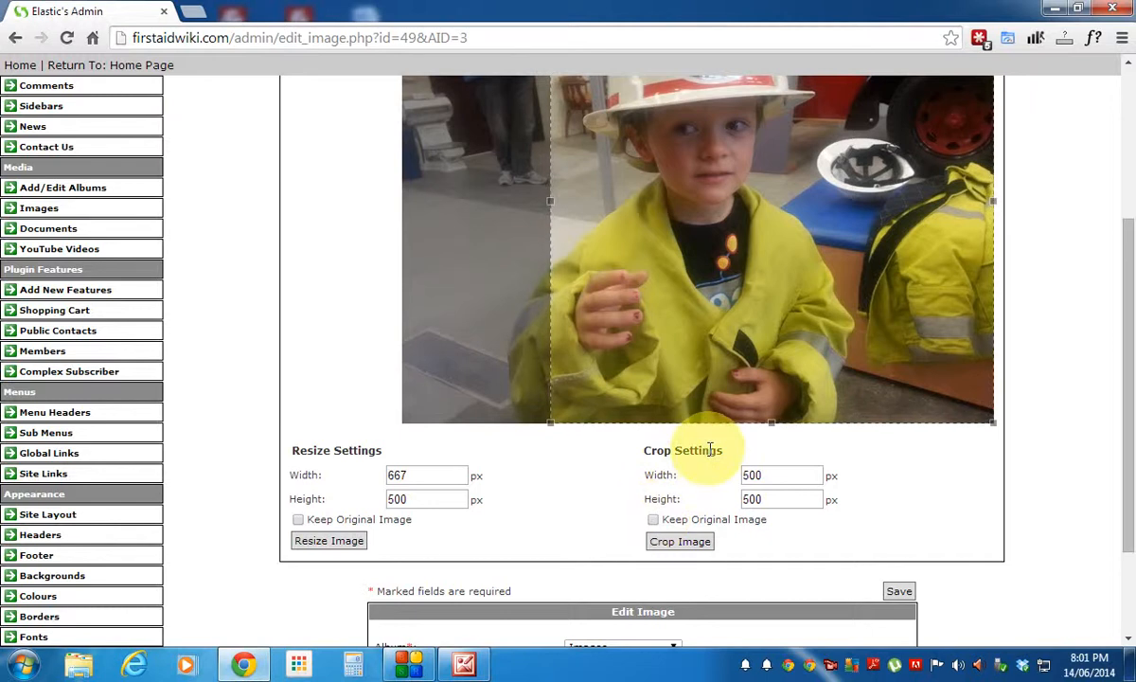
scroll(715, 449, up, 1)
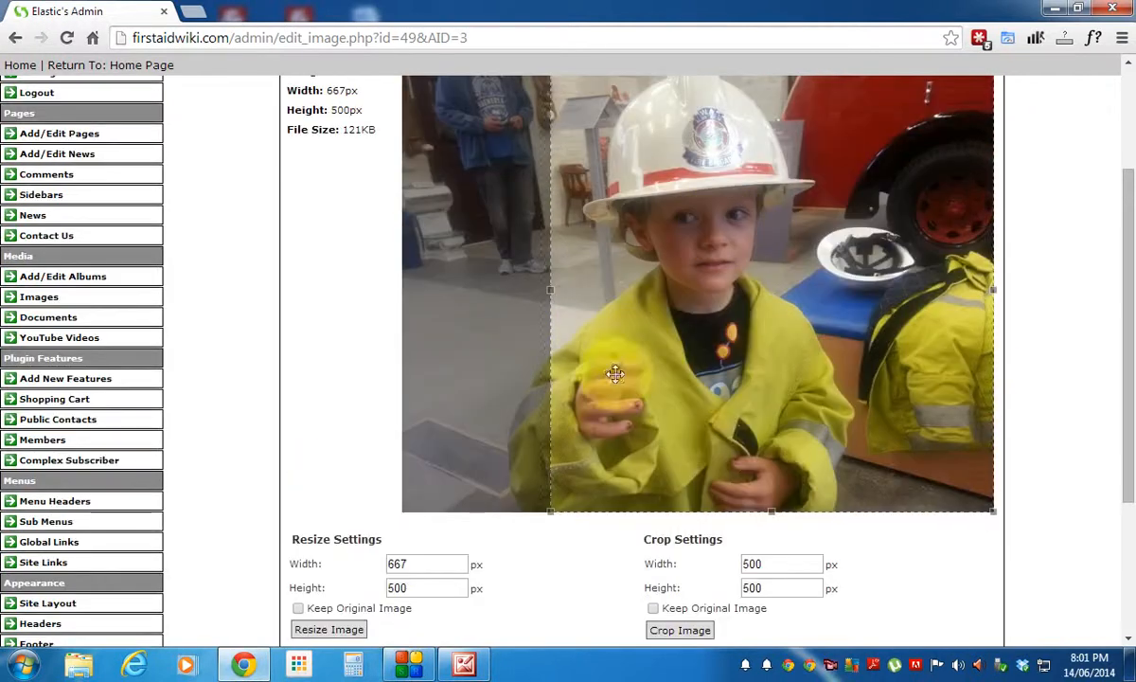
scroll(984, 494, down, 1)
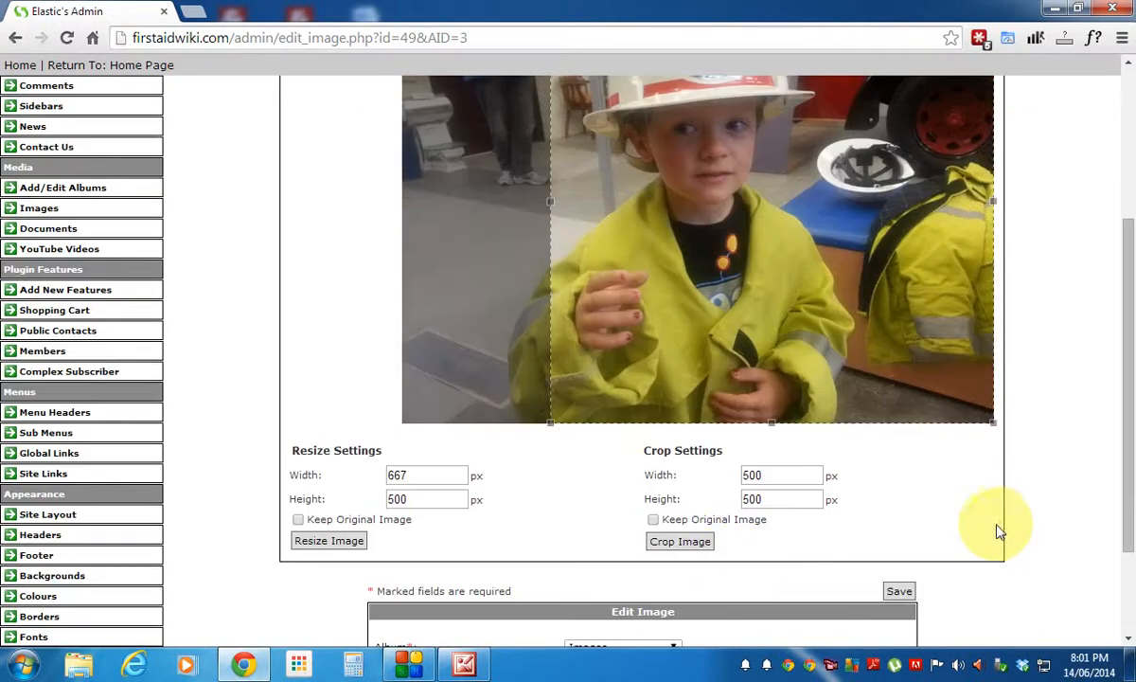
click(653, 520)
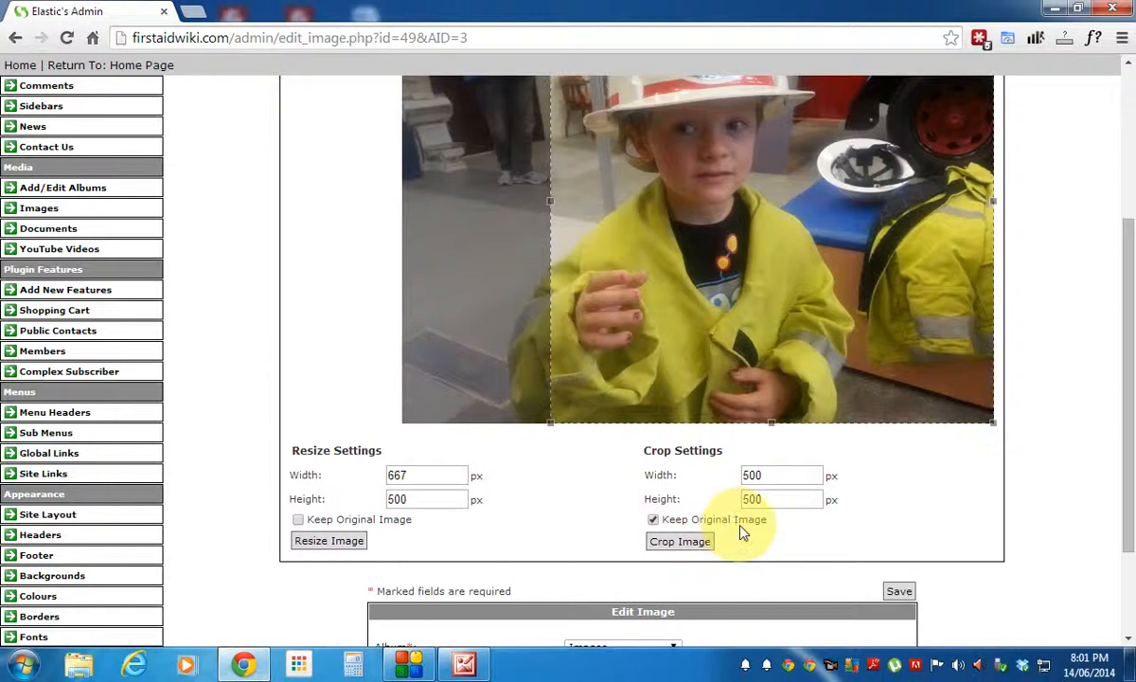
scroll(743, 530, down, 1)
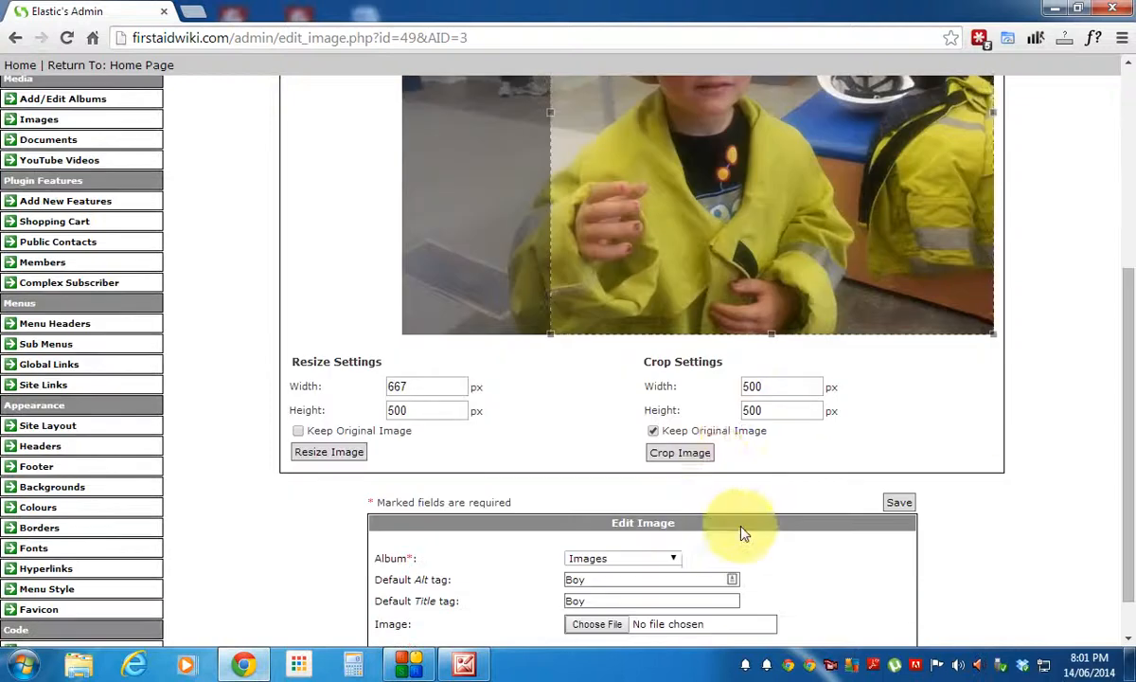
click(677, 454)
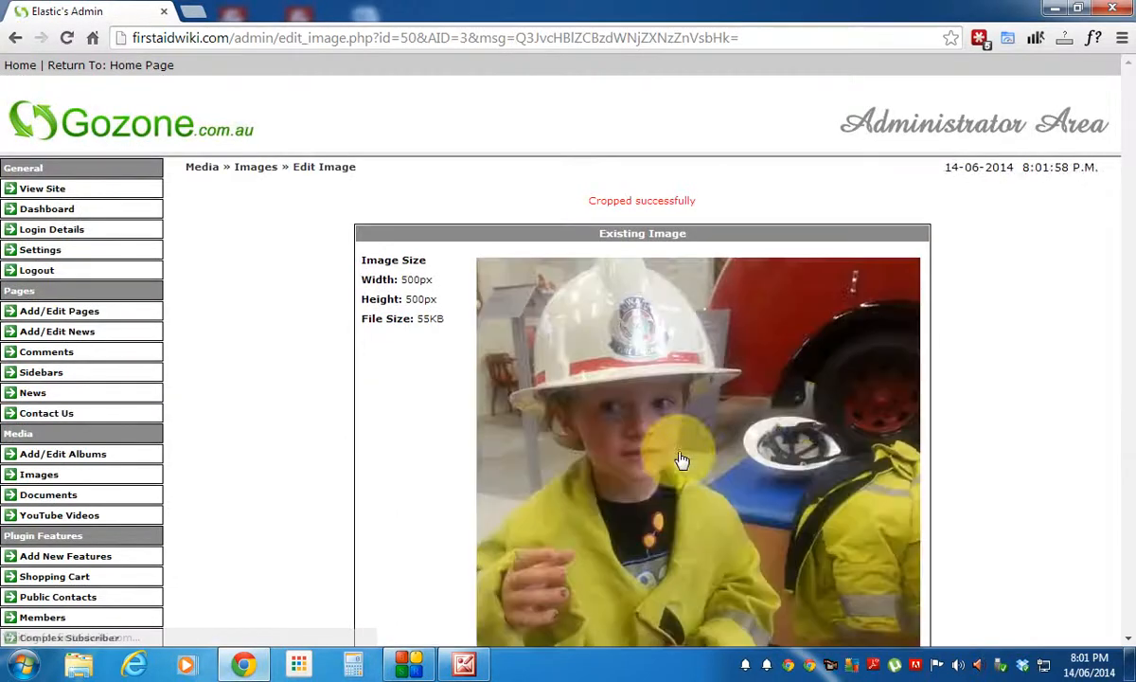
Look over the cropped image's details, and display the Images album to compare boy.jpg with its cropped copy
scroll(810, 402, down, 1)
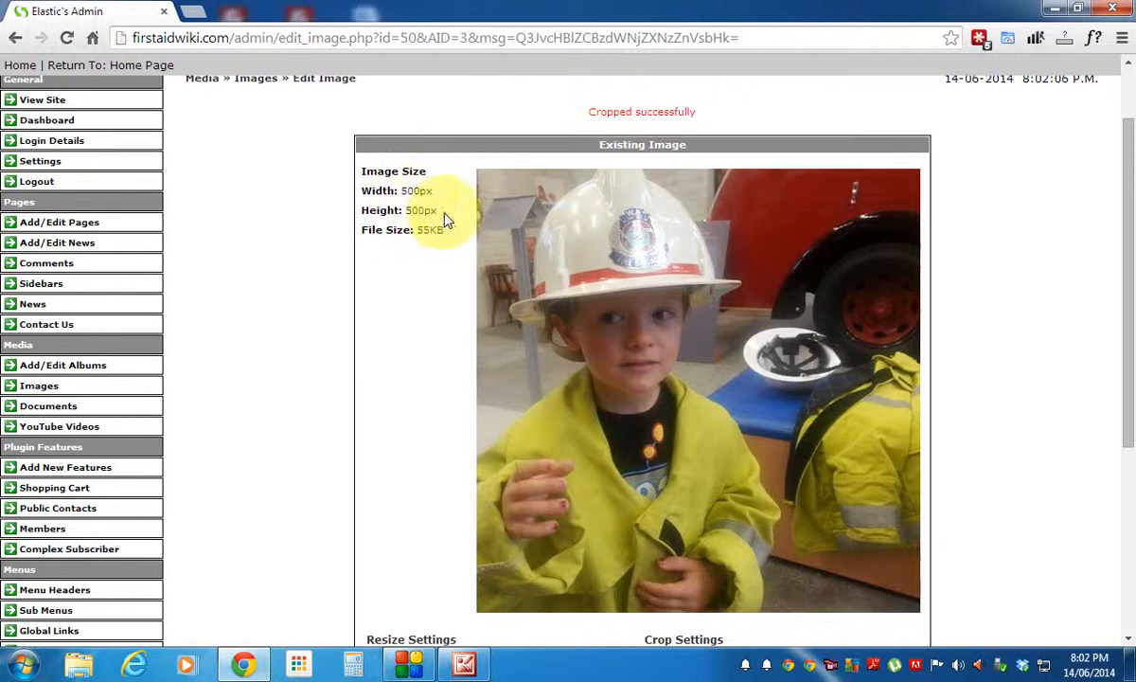
scroll(451, 233, down, 3)
scroll(451, 233, down, 1)
scroll(447, 236, up, 4)
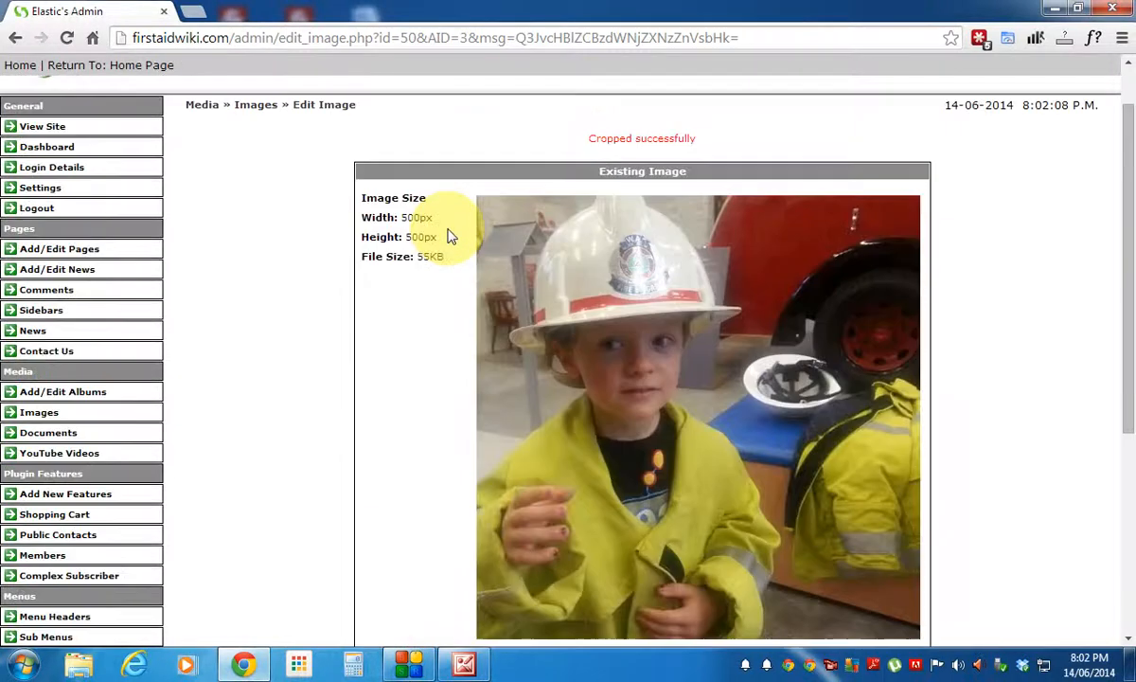
scroll(447, 236, down, 1)
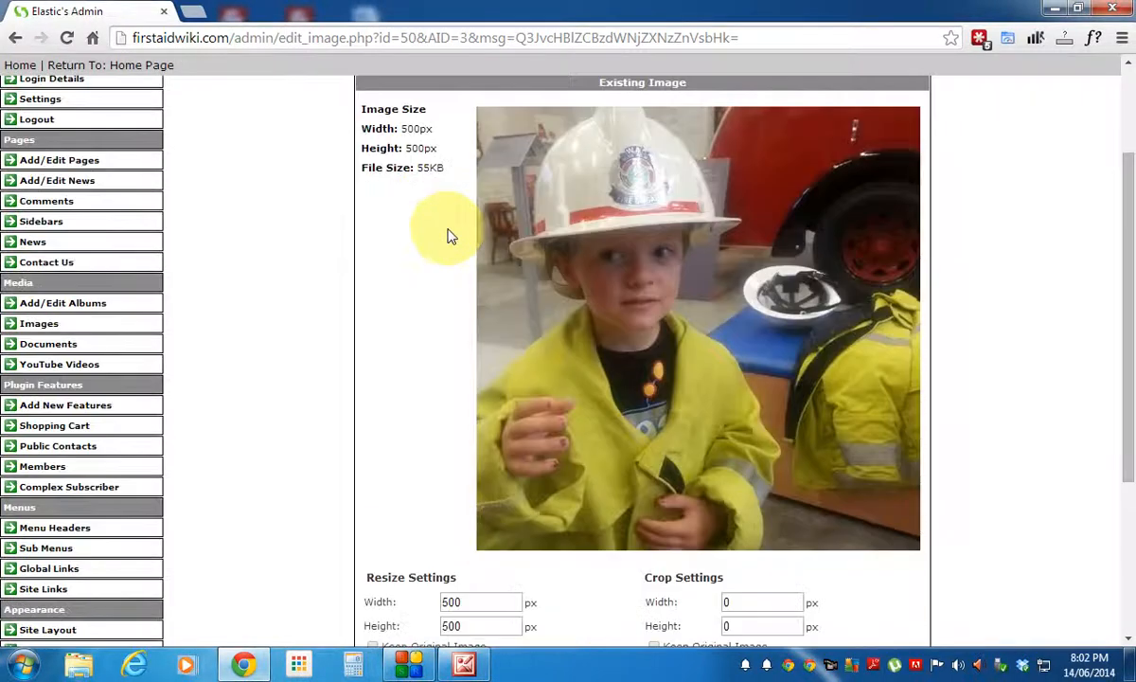
click(42, 323)
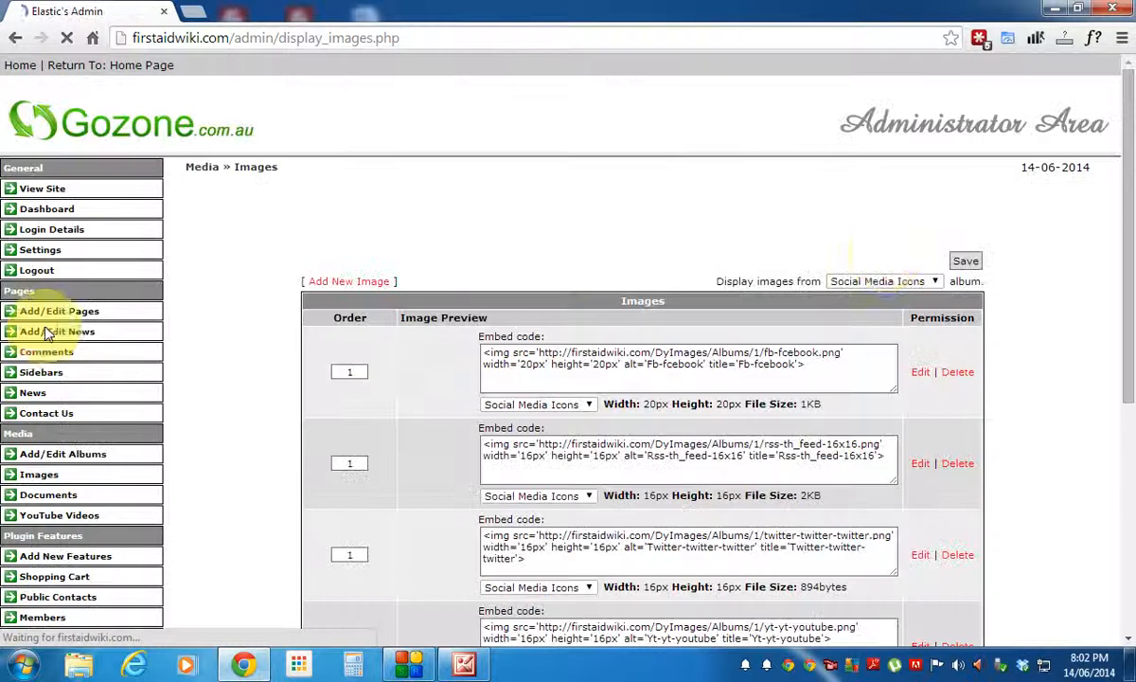
click(873, 281)
click(877, 330)
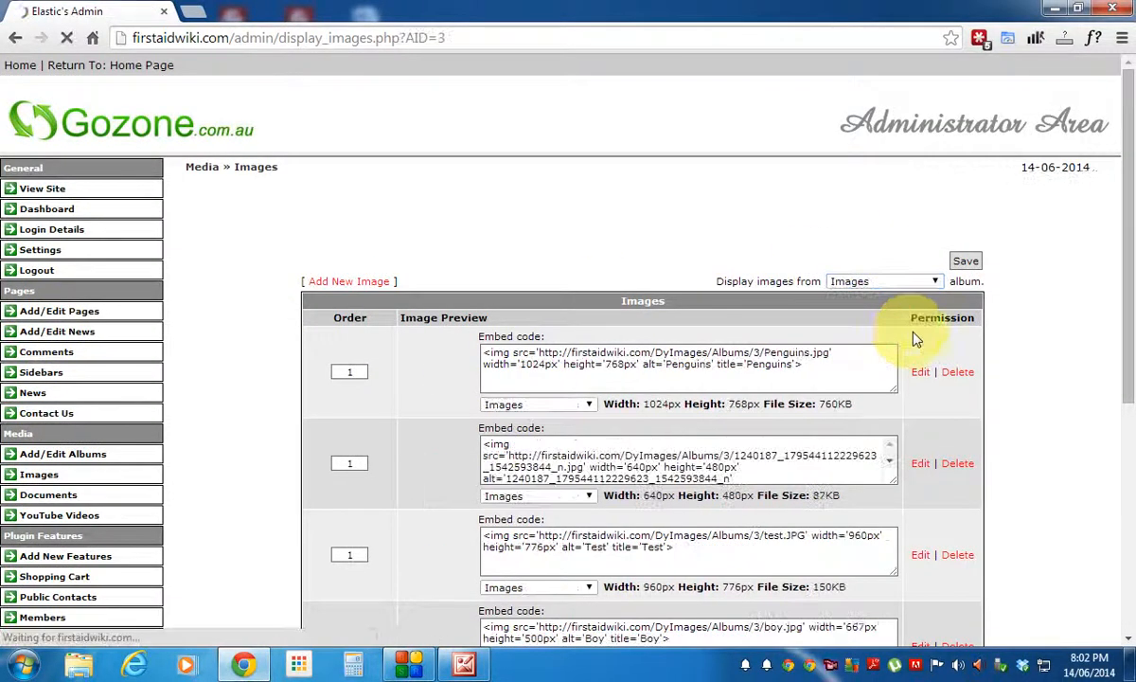
scroll(909, 343, down, 3)
scroll(910, 346, down, 2)
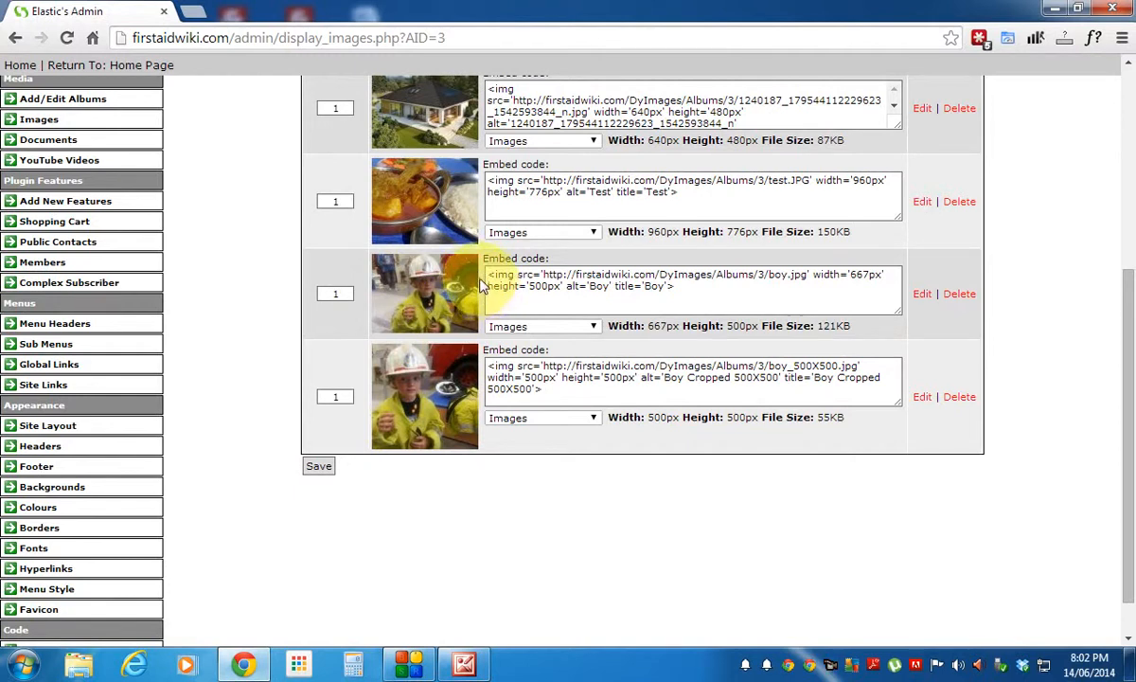
Switch to Photoshop and create a new document 500 pixels wide and 500 pixels high
click(19, 665)
click(66, 314)
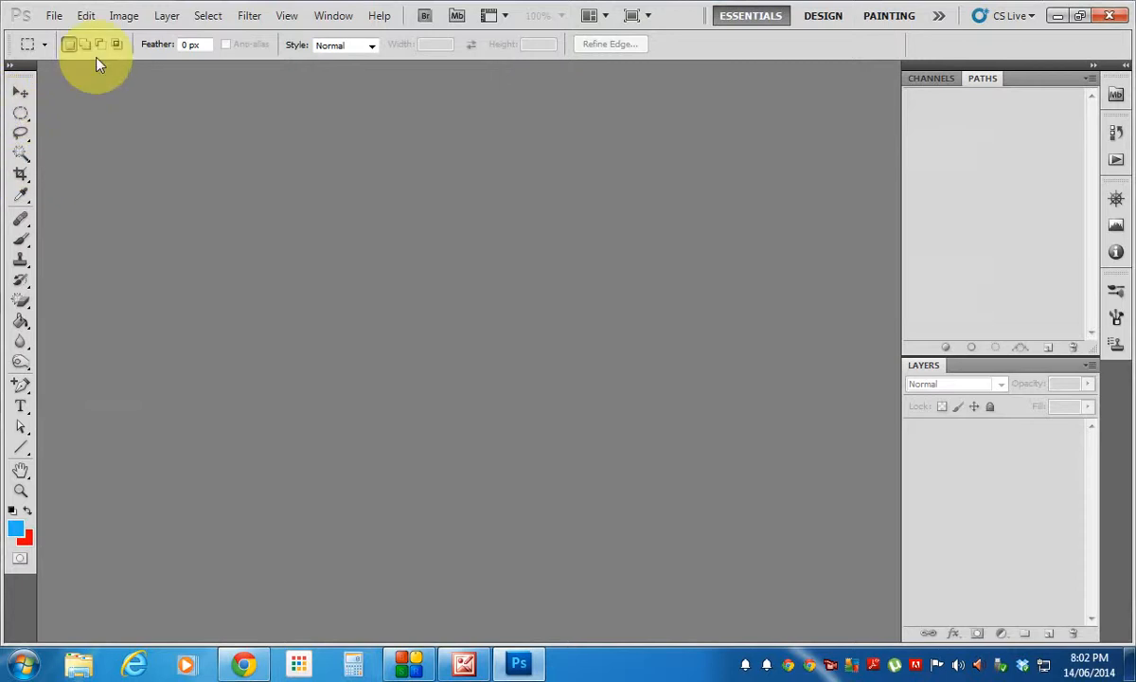
click(54, 15)
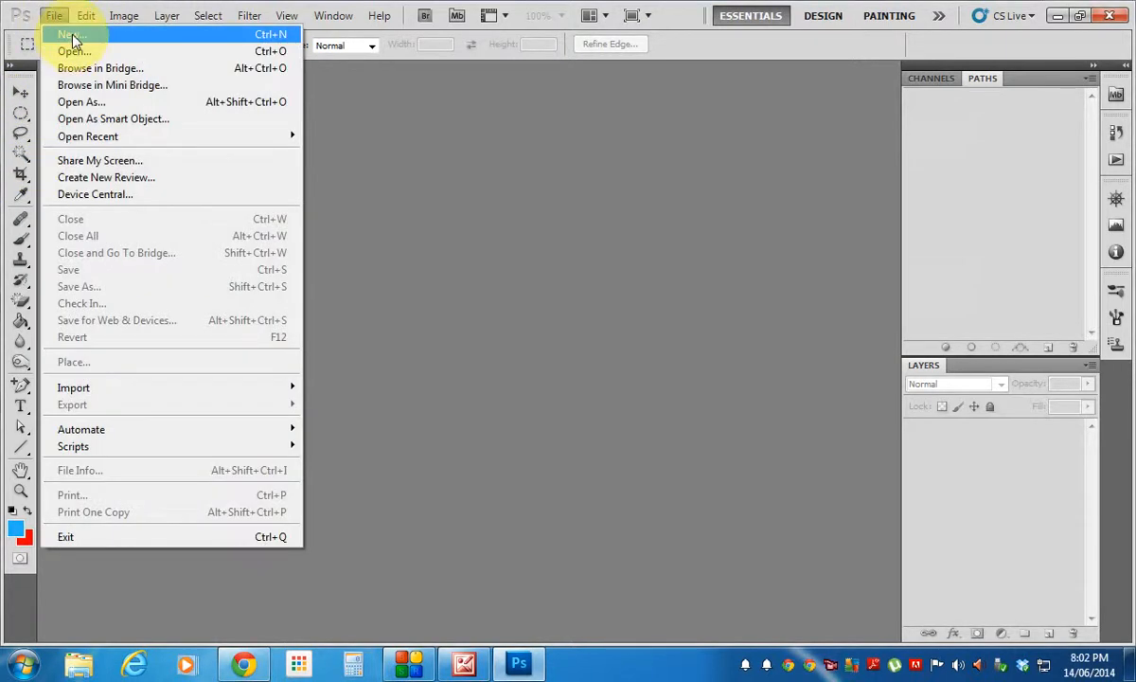
click(73, 36)
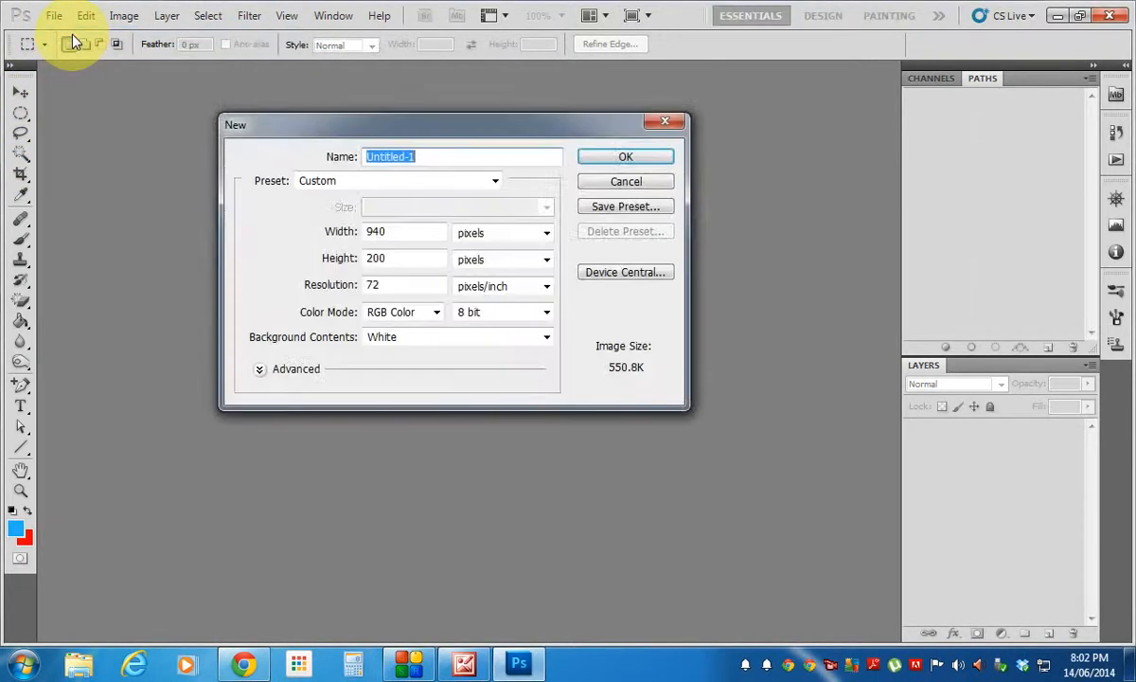
drag(388, 236, 325, 236)
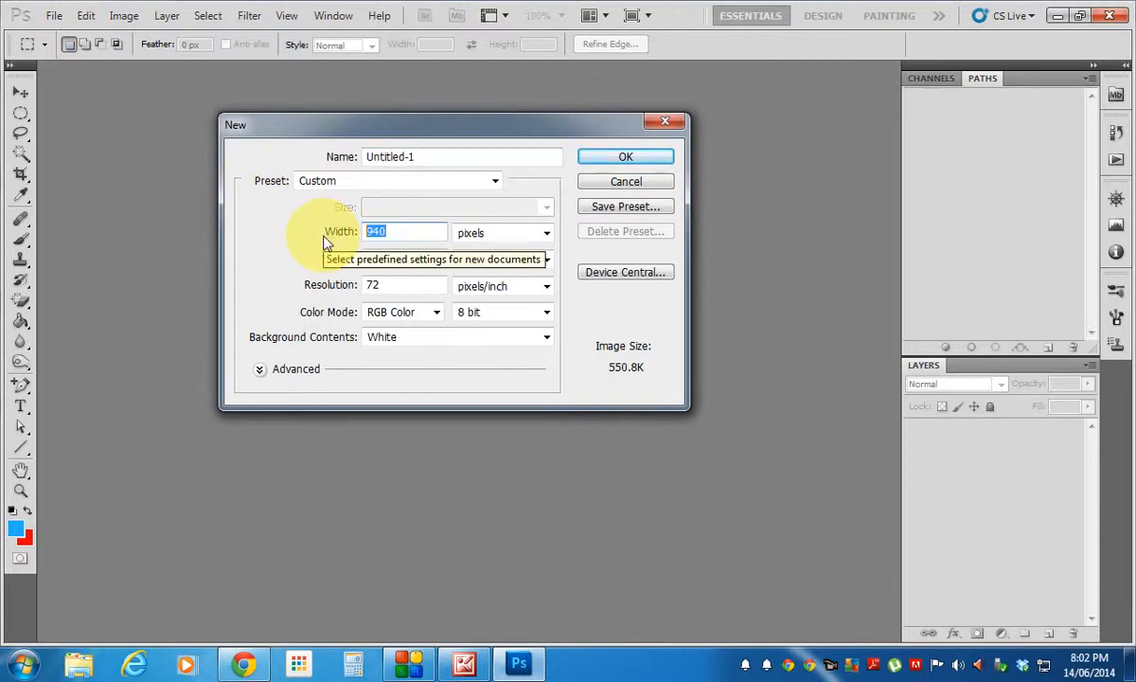
text(500)
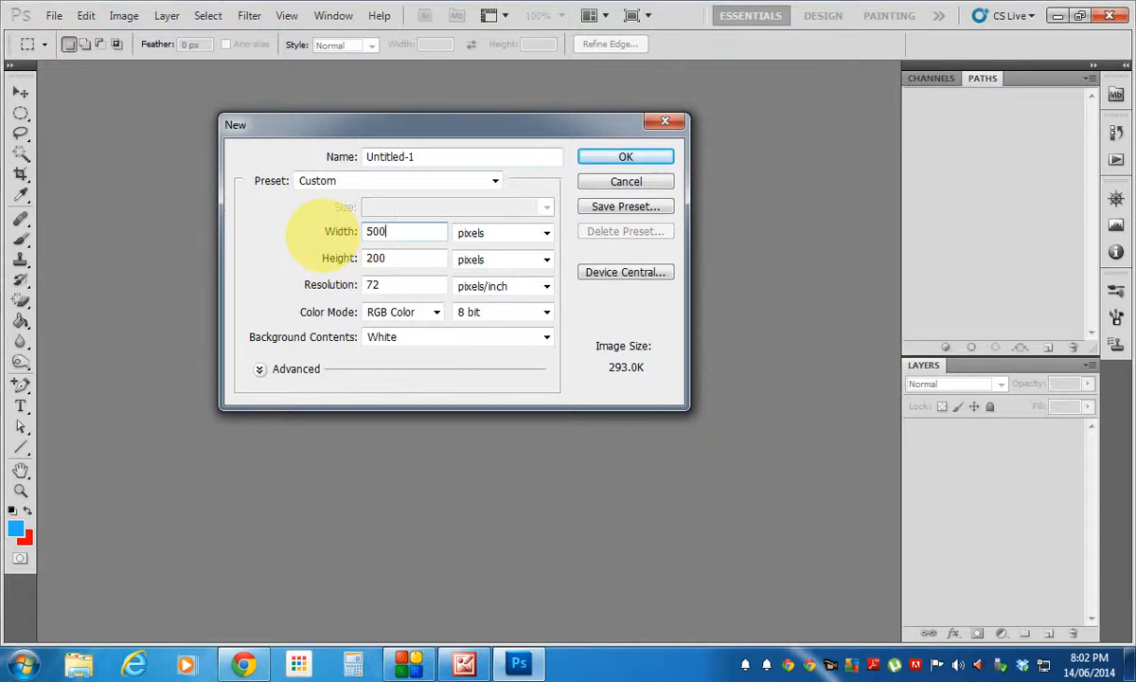
drag(407, 257, 294, 248)
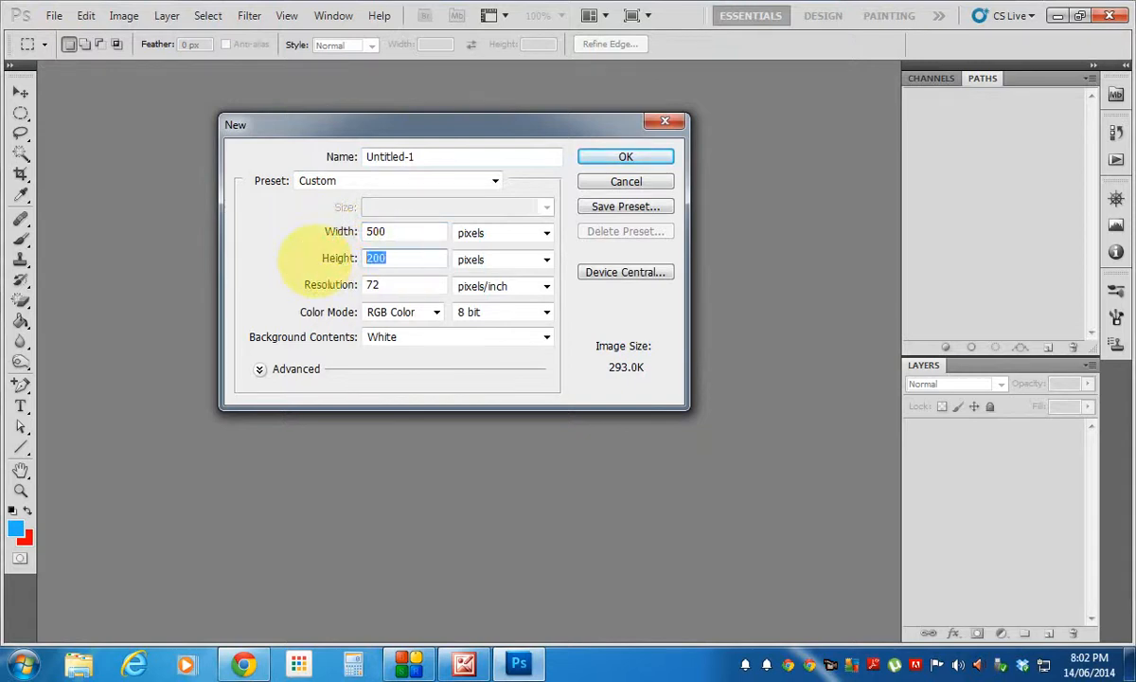
text(50)
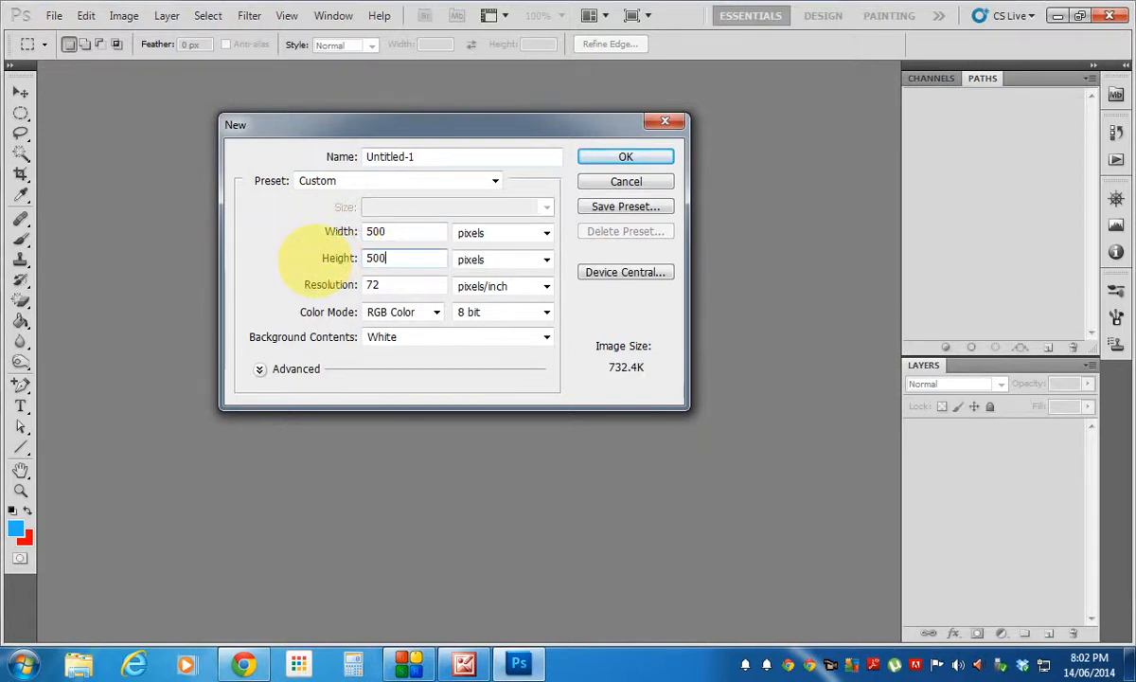
click(624, 158)
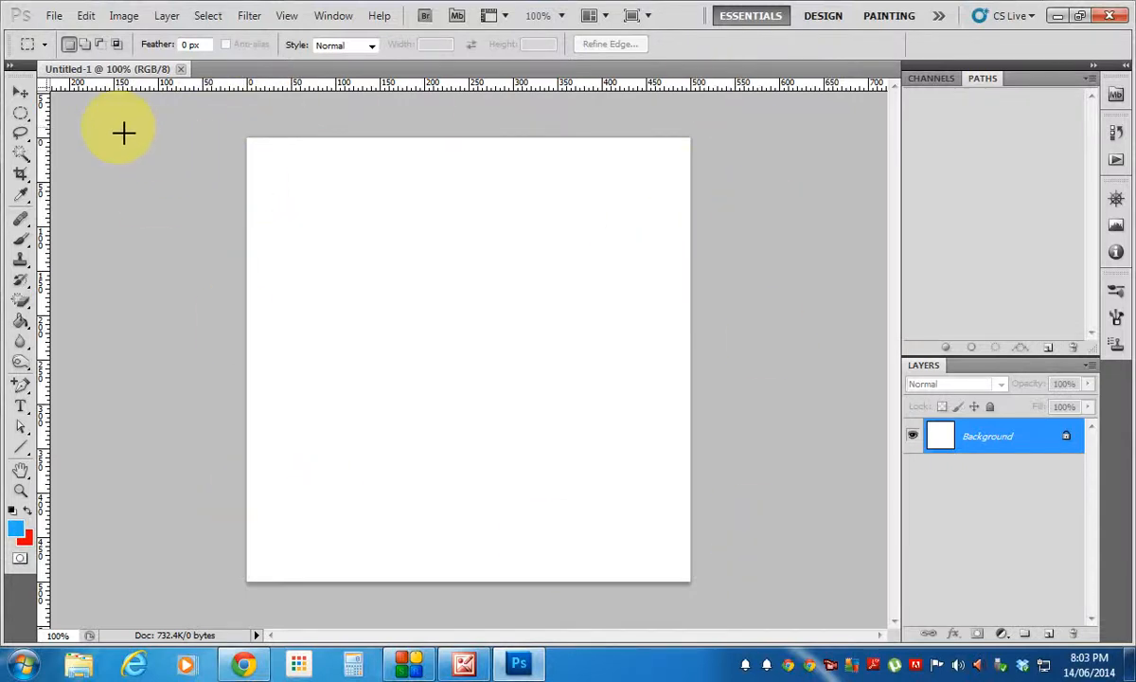
Place the desktop photo 2014-04-24 10.27.19.jpg into the 500 by 500 px document
click(55, 16)
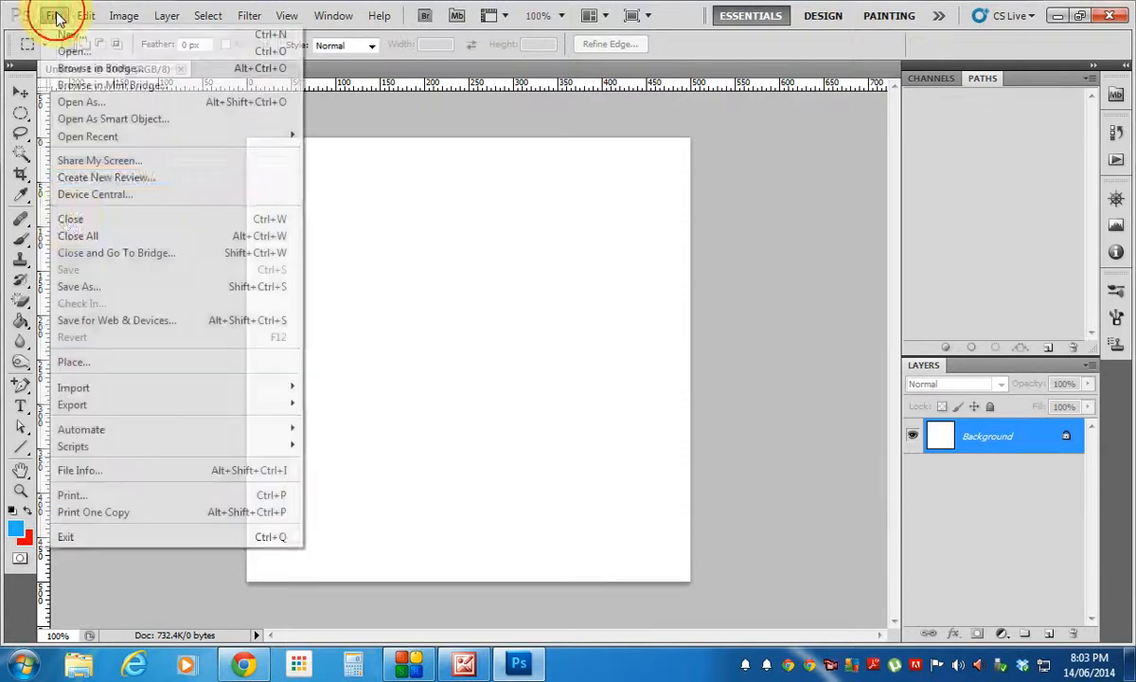
click(83, 366)
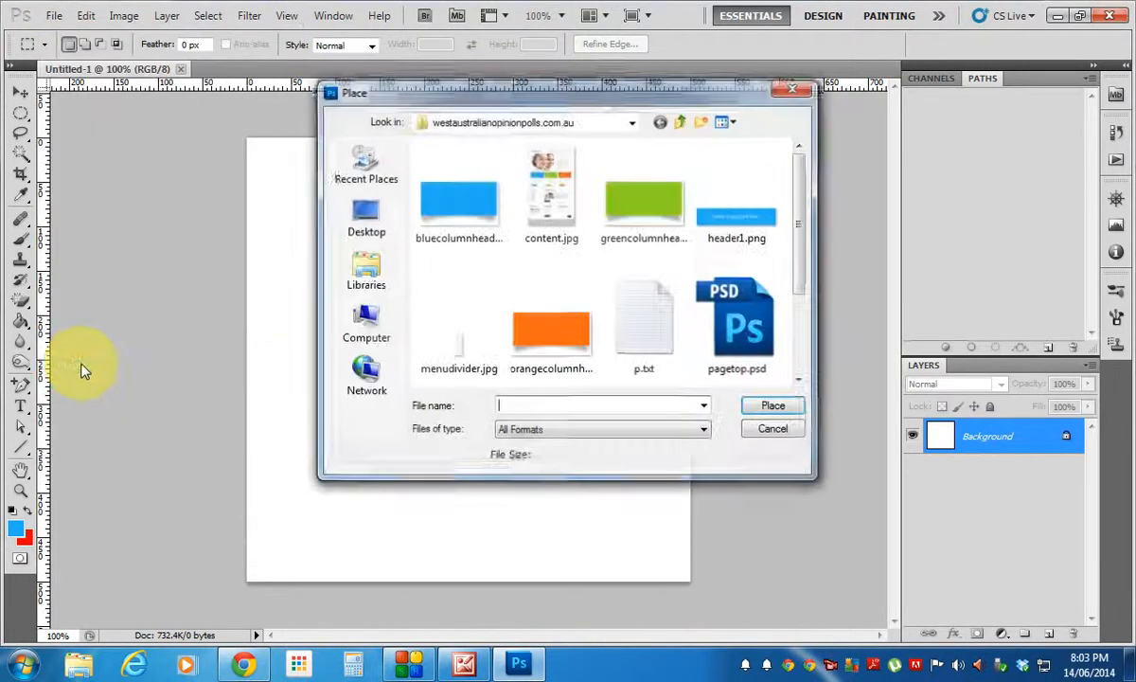
click(365, 216)
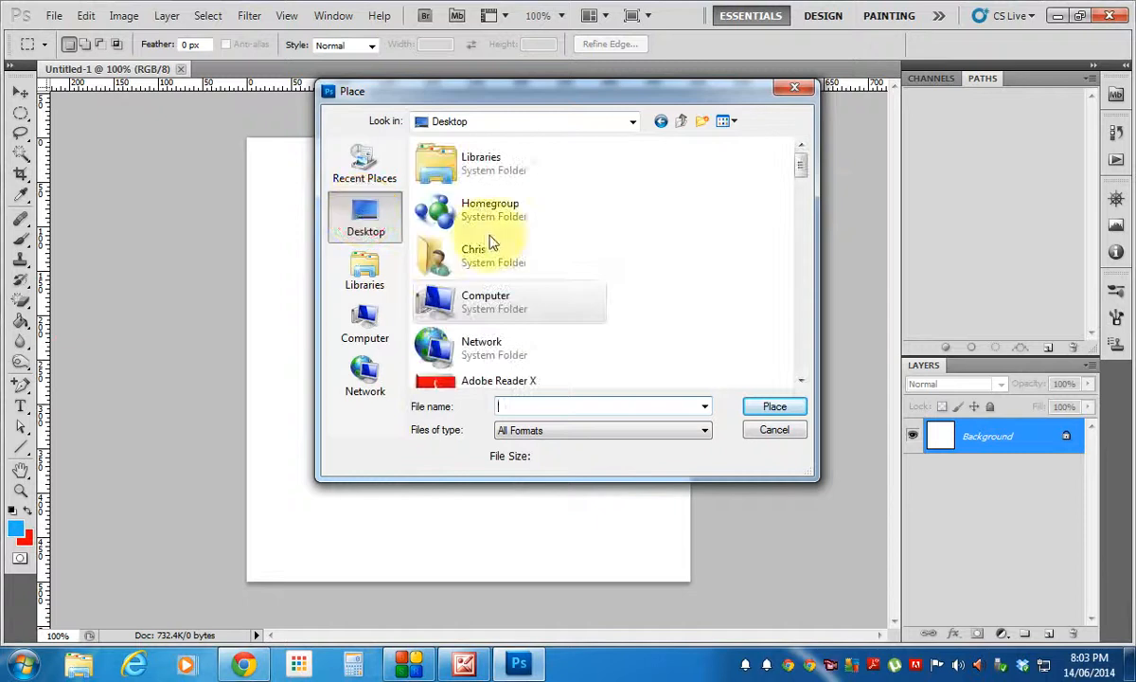
drag(801, 169, 803, 272)
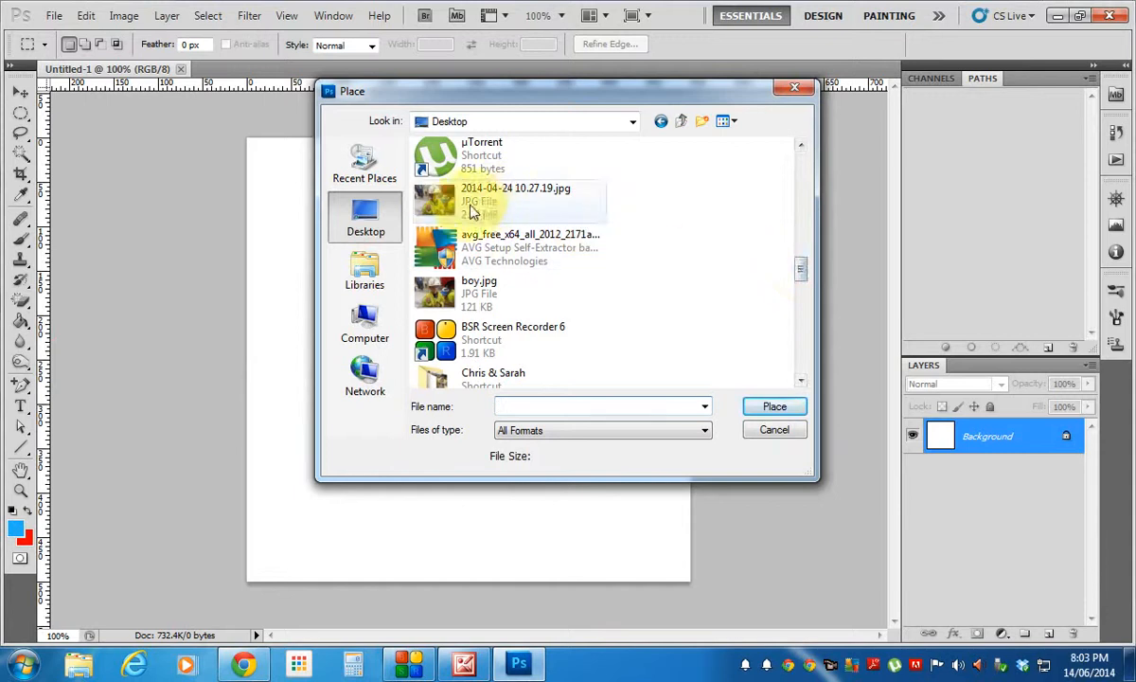
double_click(438, 208)
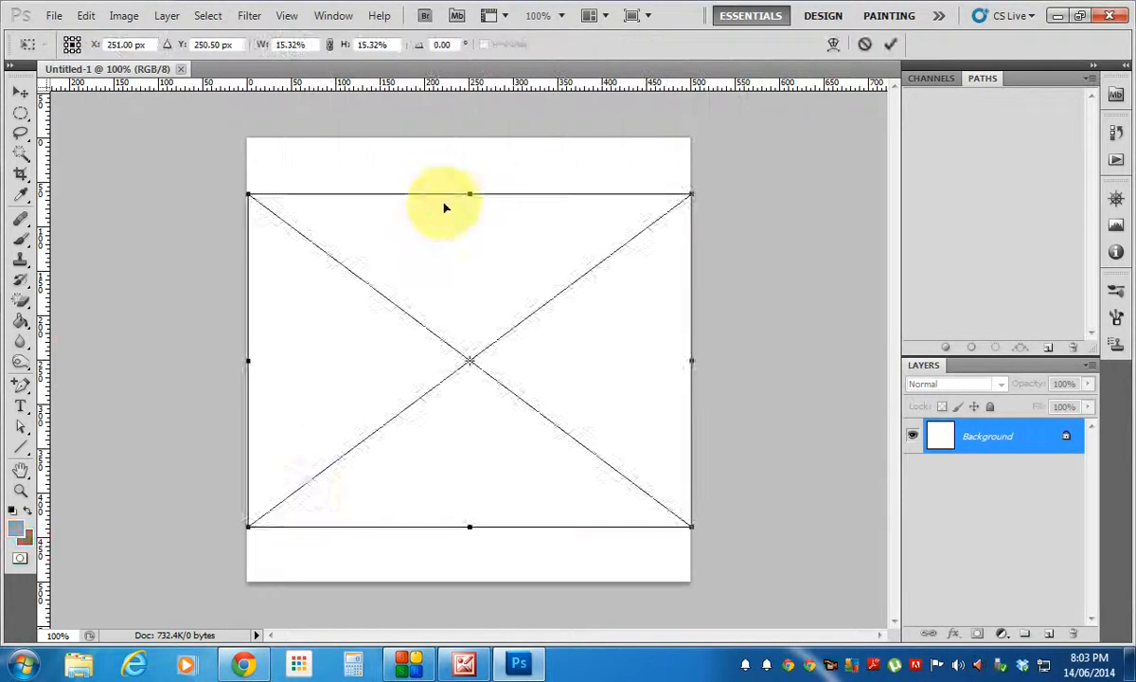
Scale the placed photo proportionally to about 21%, position it to cover the whole canvas, and apply the placement
click(330, 45)
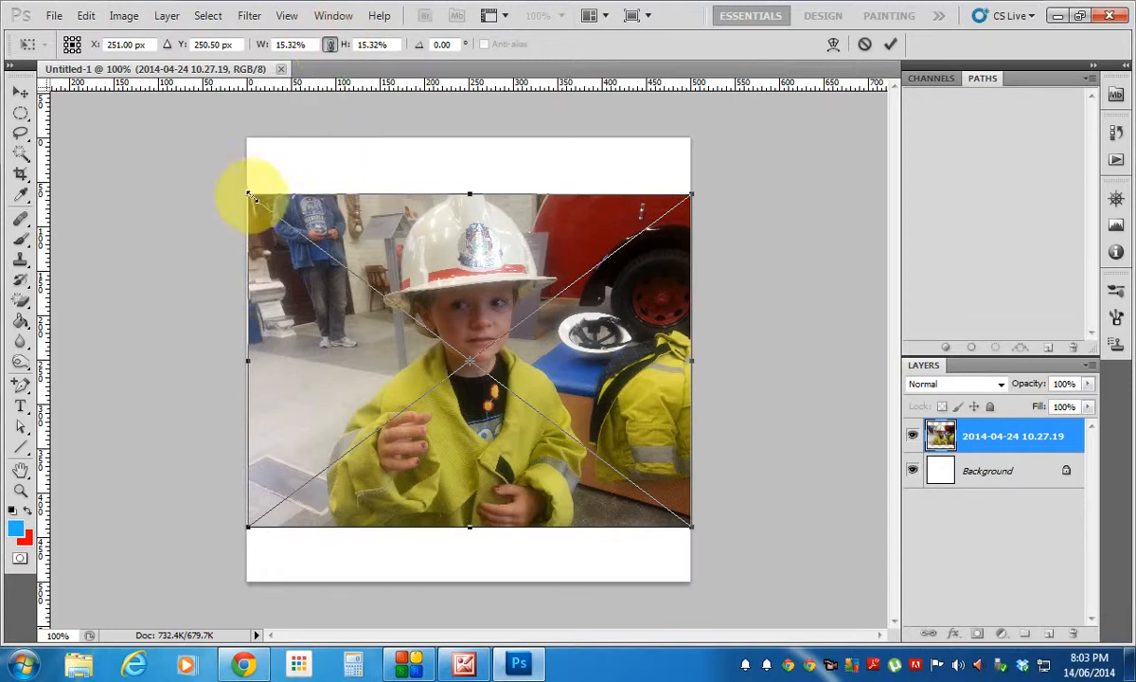
drag(247, 193, 170, 99)
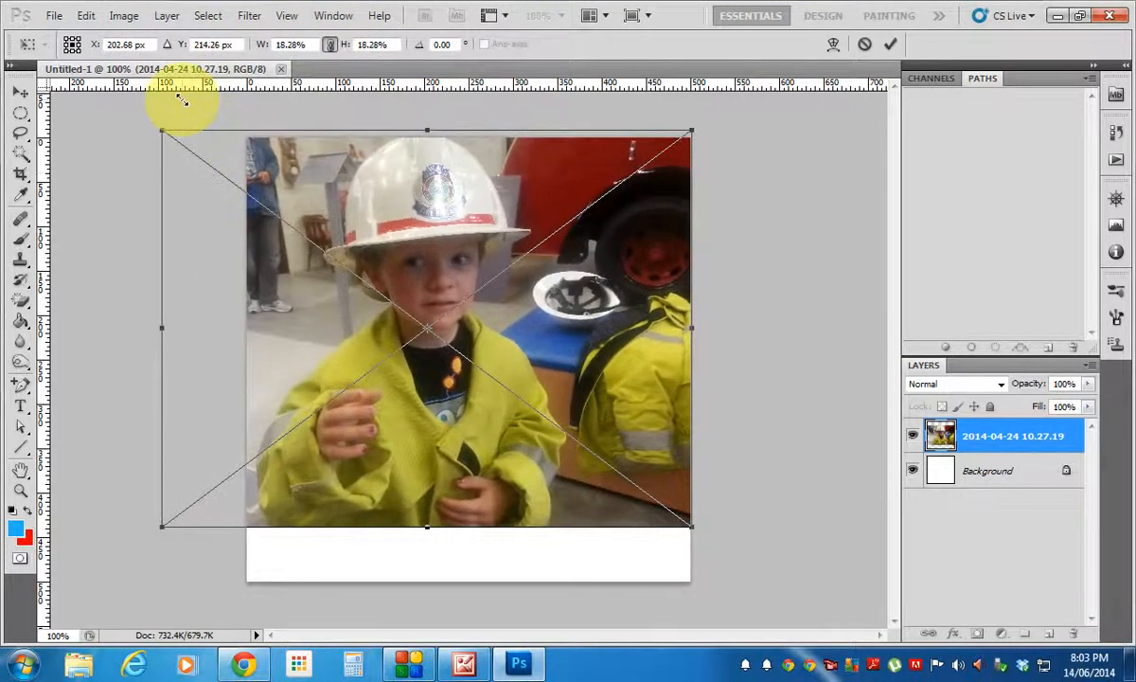
drag(690, 528, 756, 613)
drag(647, 532, 567, 540)
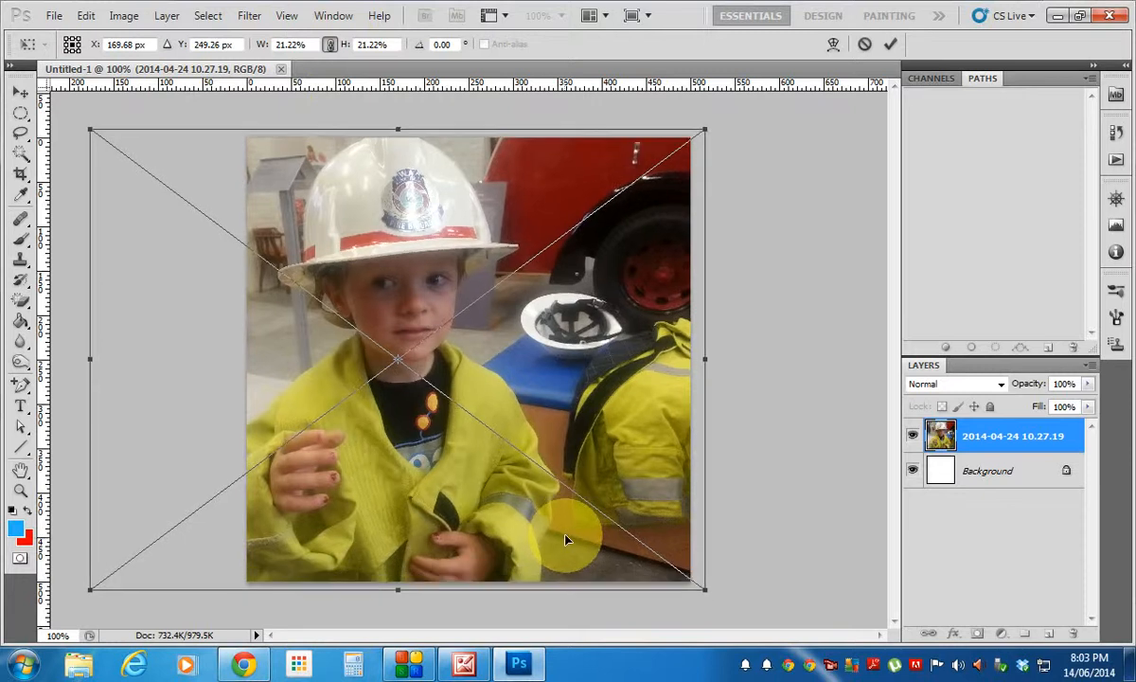
click(21, 95)
click(482, 261)
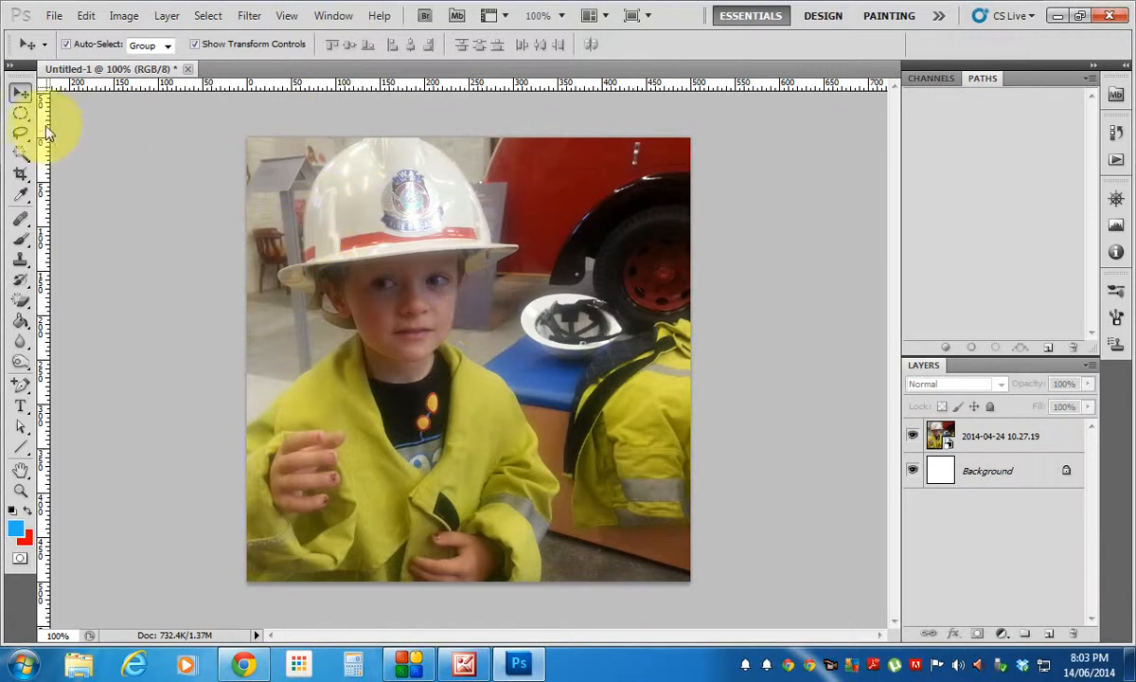
Place quinn.jpg from the desktop as a new layer above the first photo
click(54, 16)
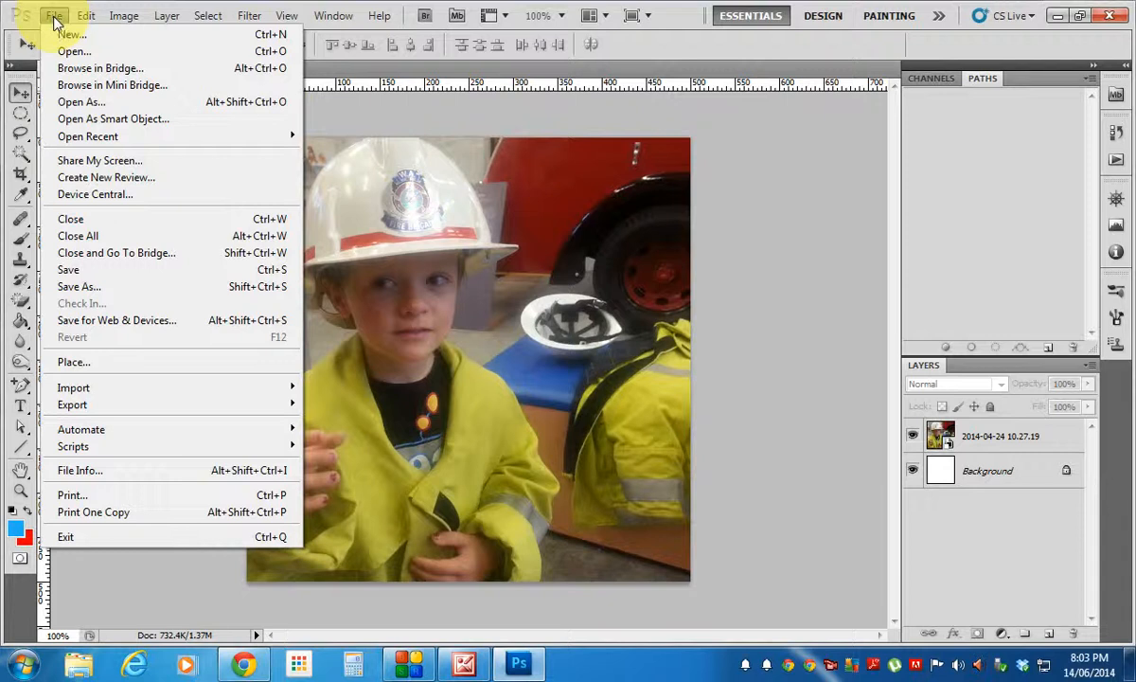
click(83, 365)
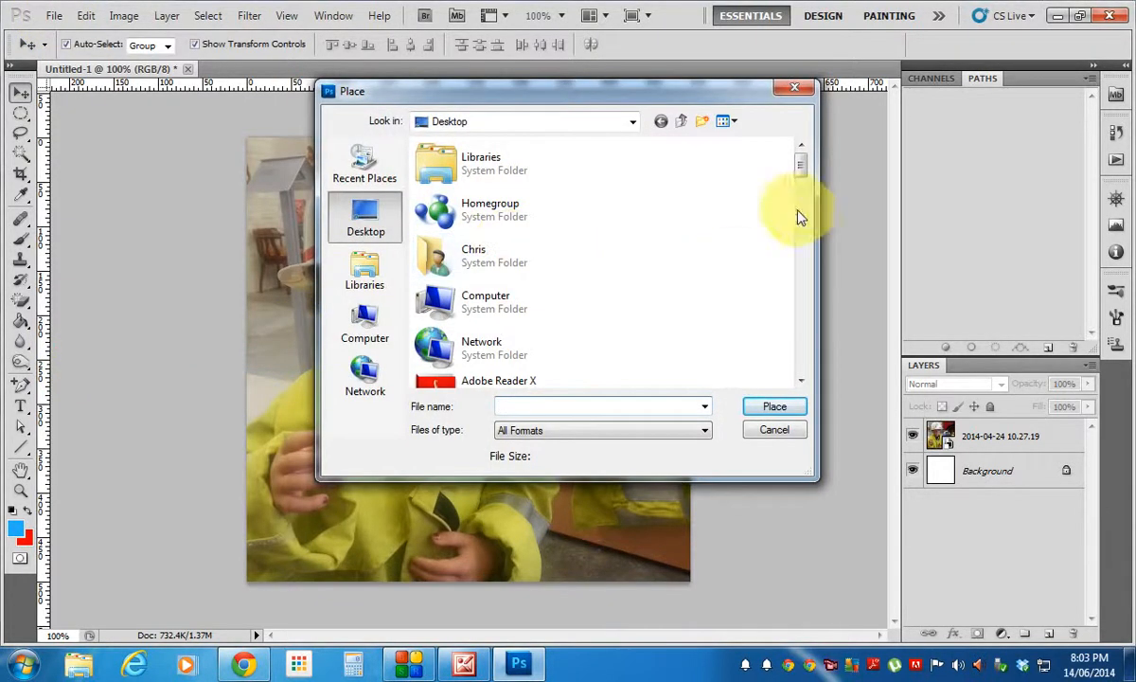
drag(803, 166, 837, 332)
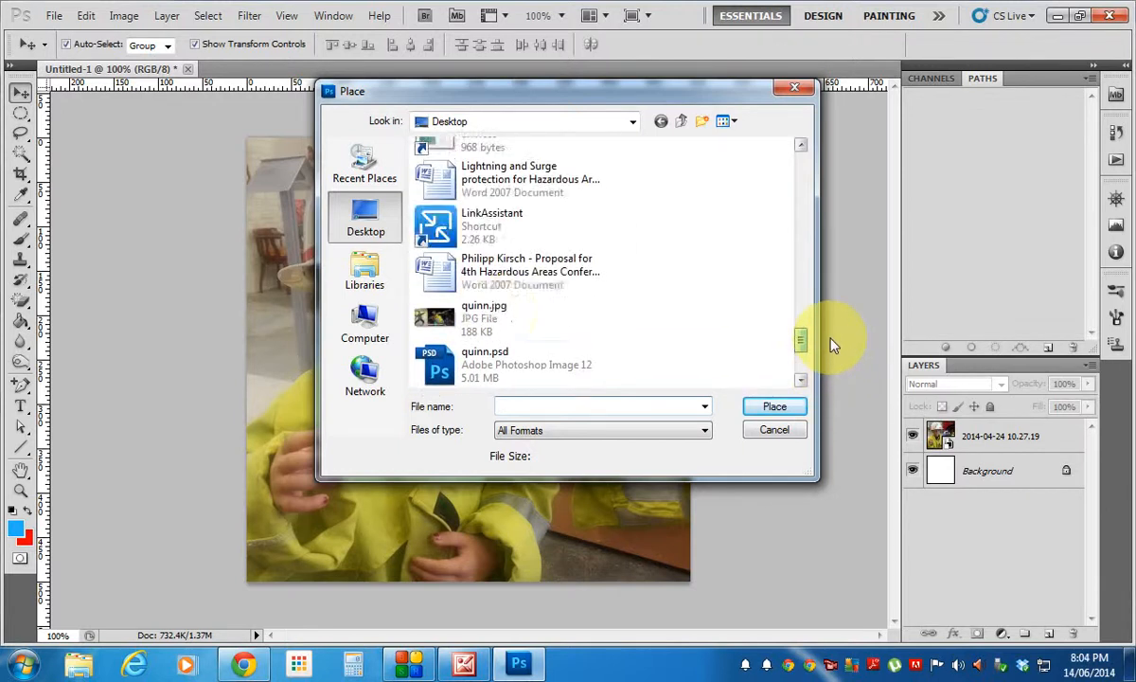
double_click(483, 324)
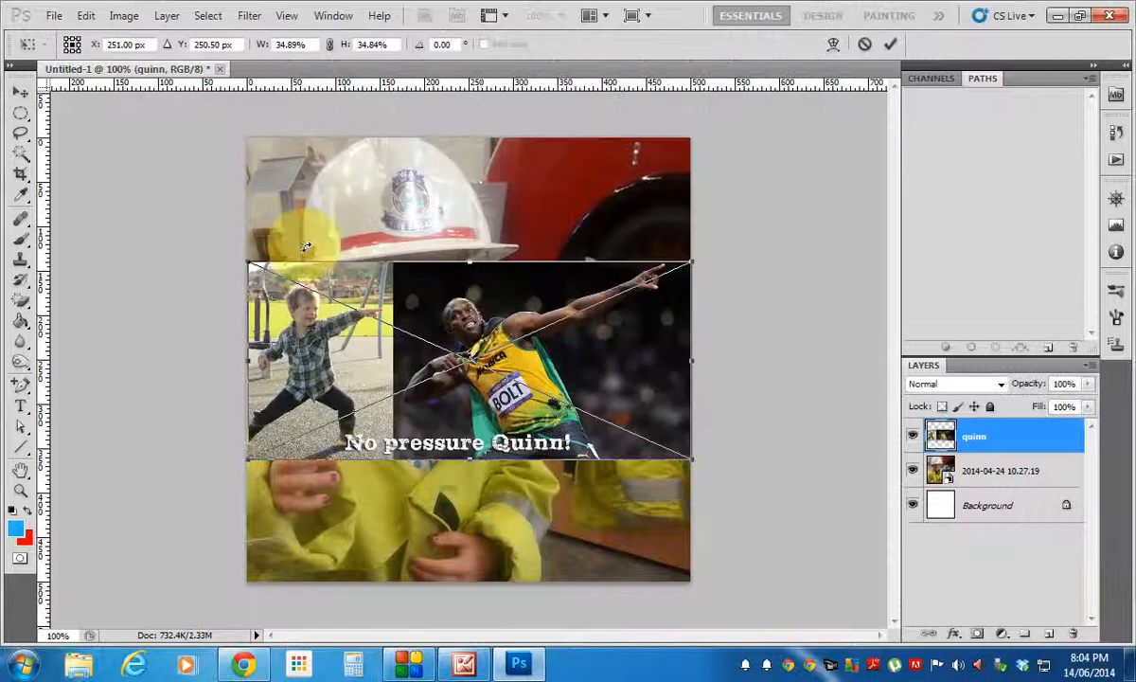
Enlarge the placed quinn image to about 80% with its width and height proportions locked
drag(244, 260, 172, 183)
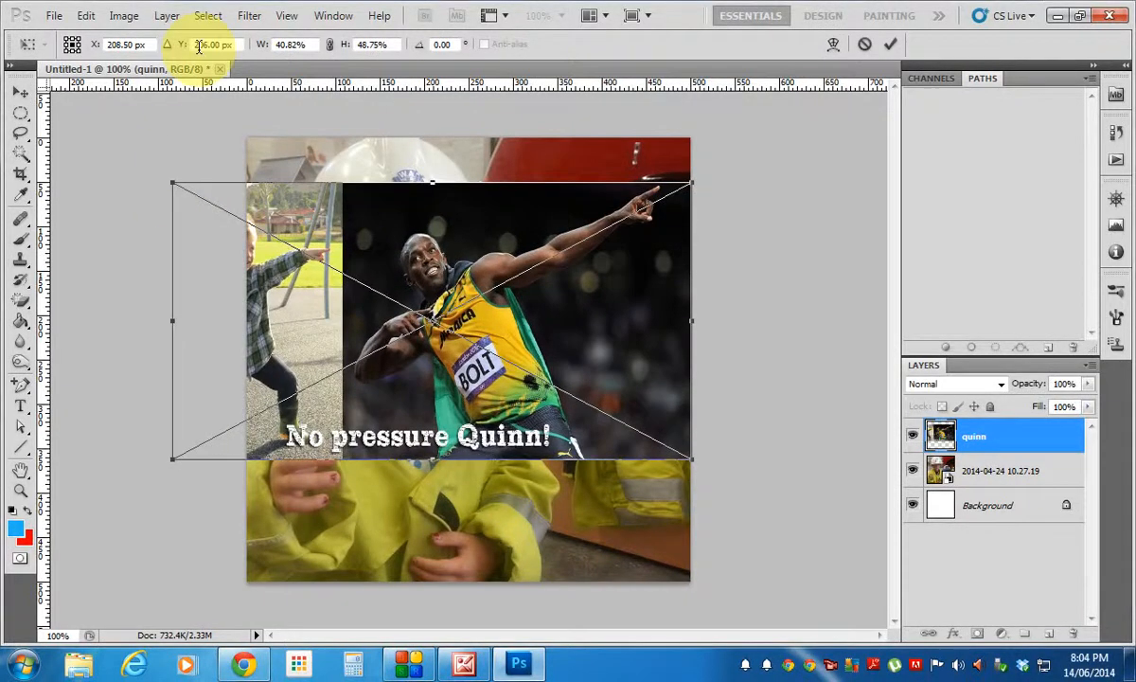
click(330, 43)
drag(692, 438, 829, 498)
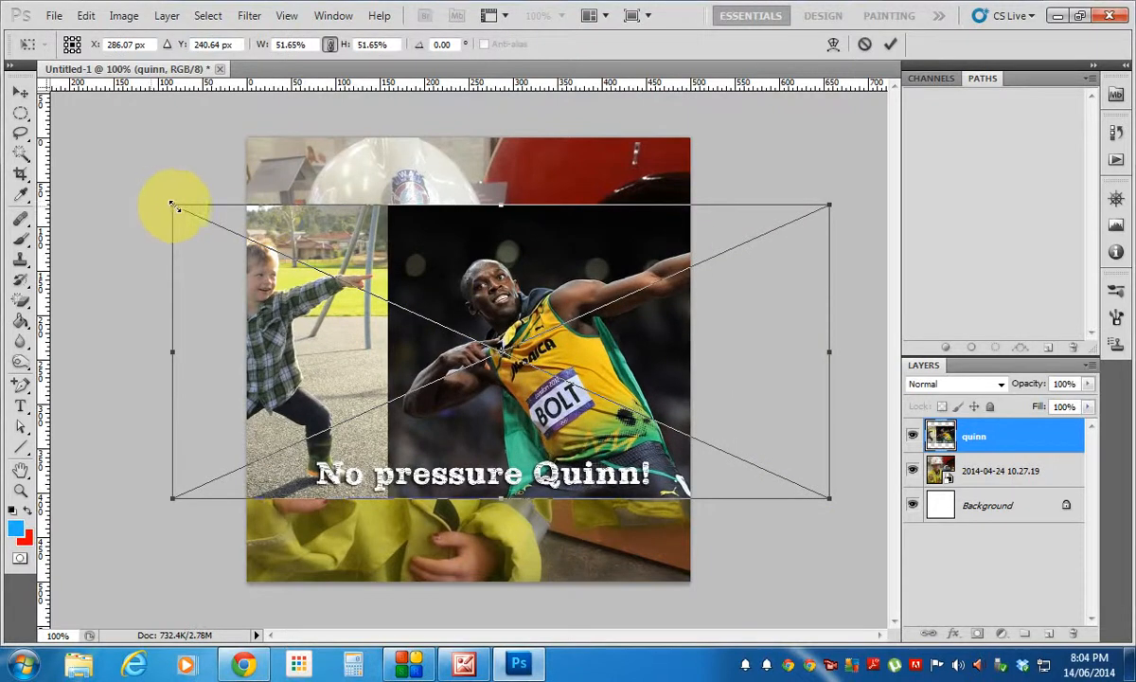
drag(172, 203, 33, 30)
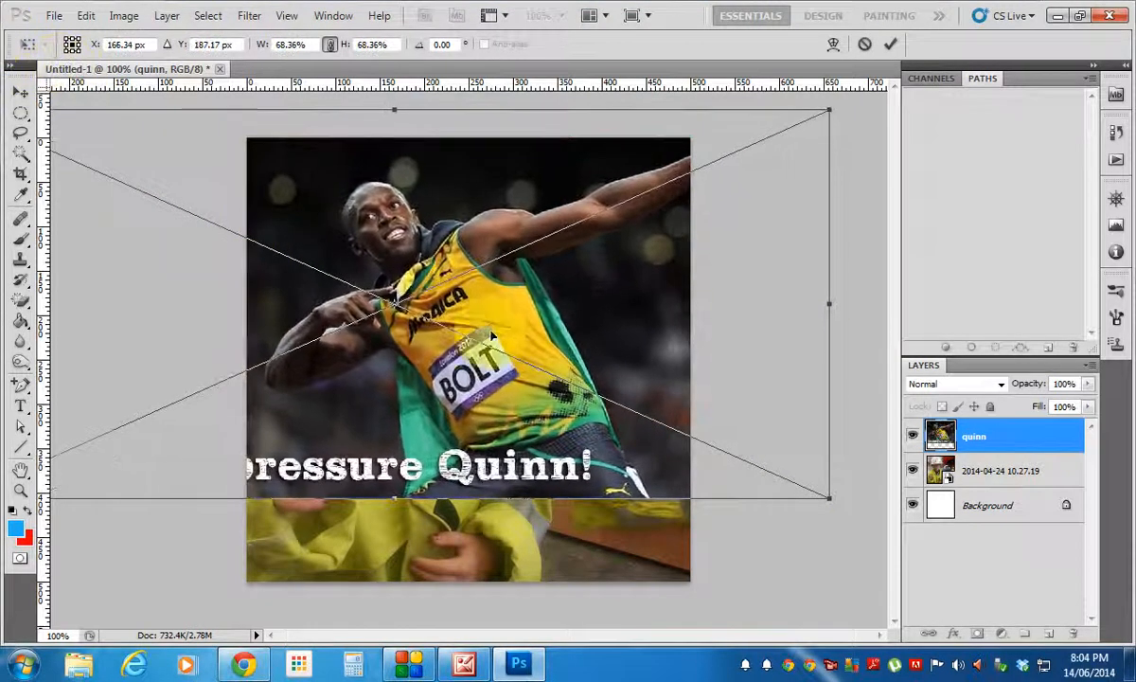
drag(834, 521, 827, 594)
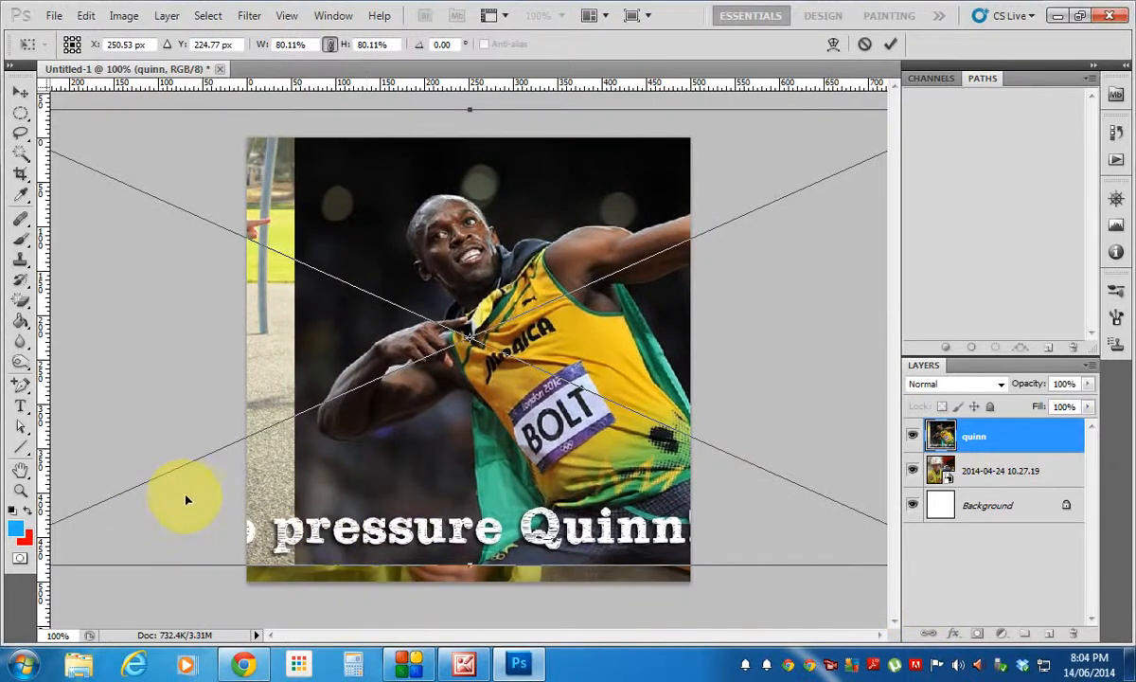
Enlarge the quinn image to about 96%, shift it until the sprinter part fills the canvas, and apply the placement
drag(190, 499, 443, 488)
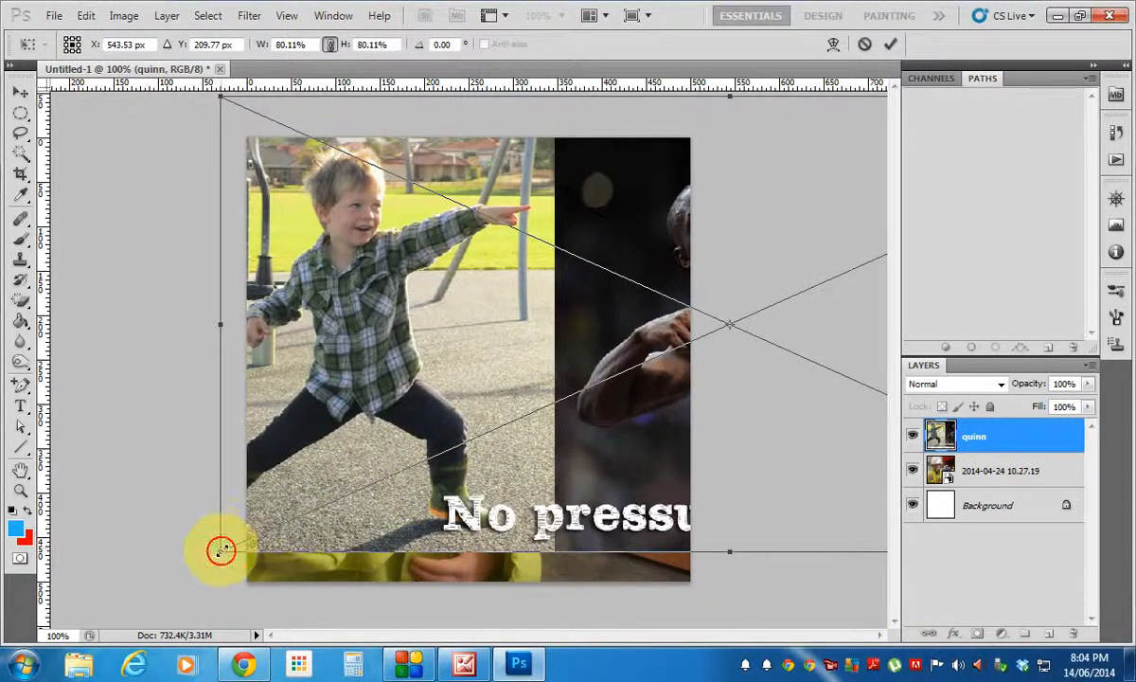
drag(218, 549, 10, 600)
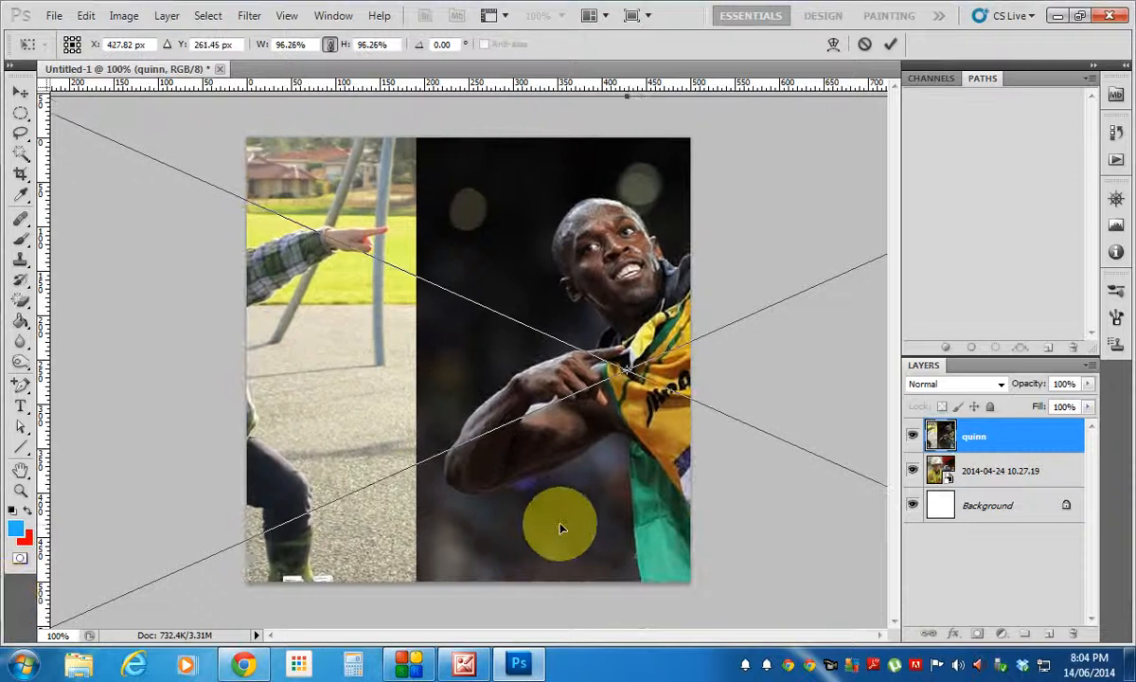
drag(563, 527, 344, 524)
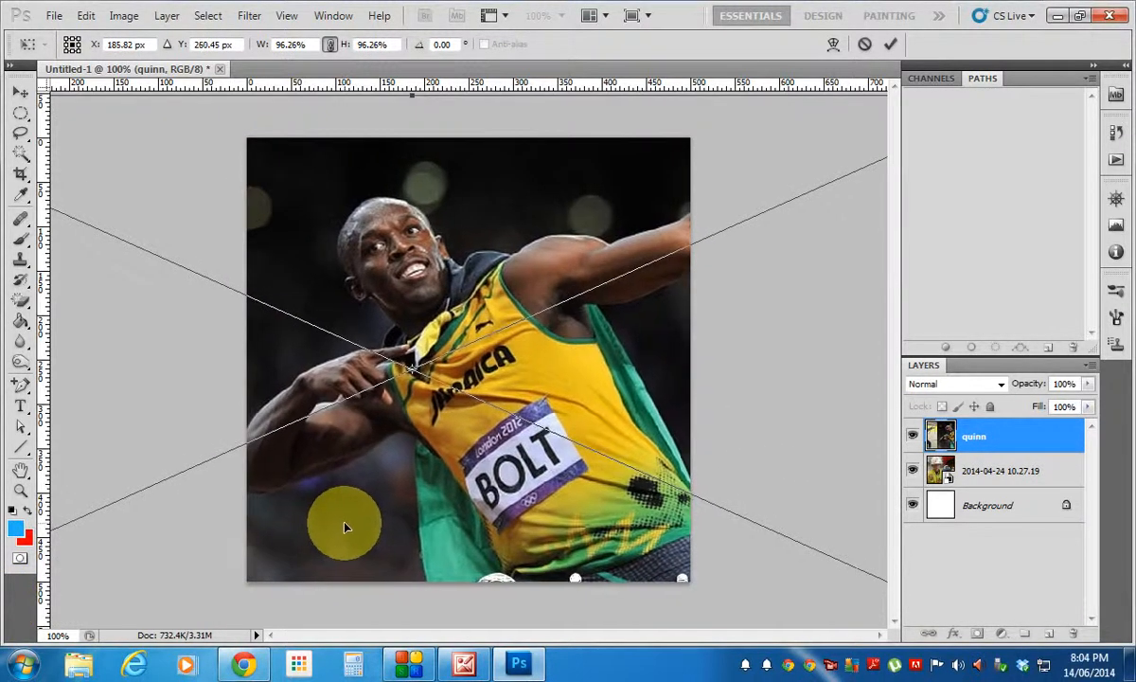
click(21, 94)
click(483, 261)
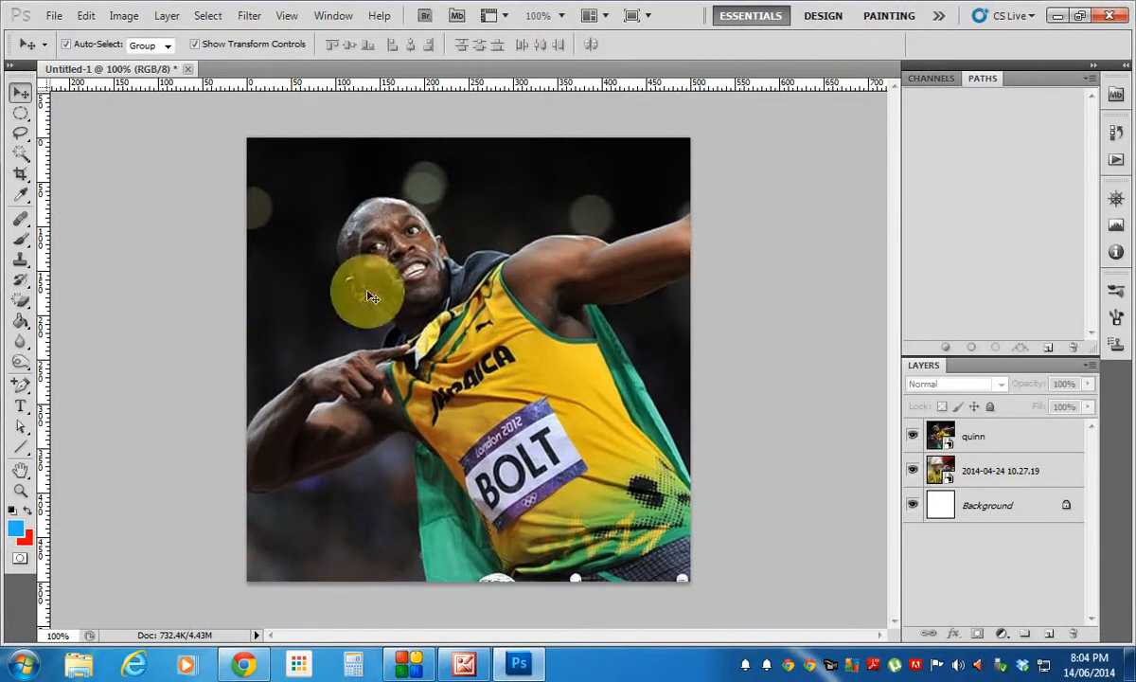
Toggle the quinn layer's visibility off and on to compare the two photos at the same canvas size
click(913, 437)
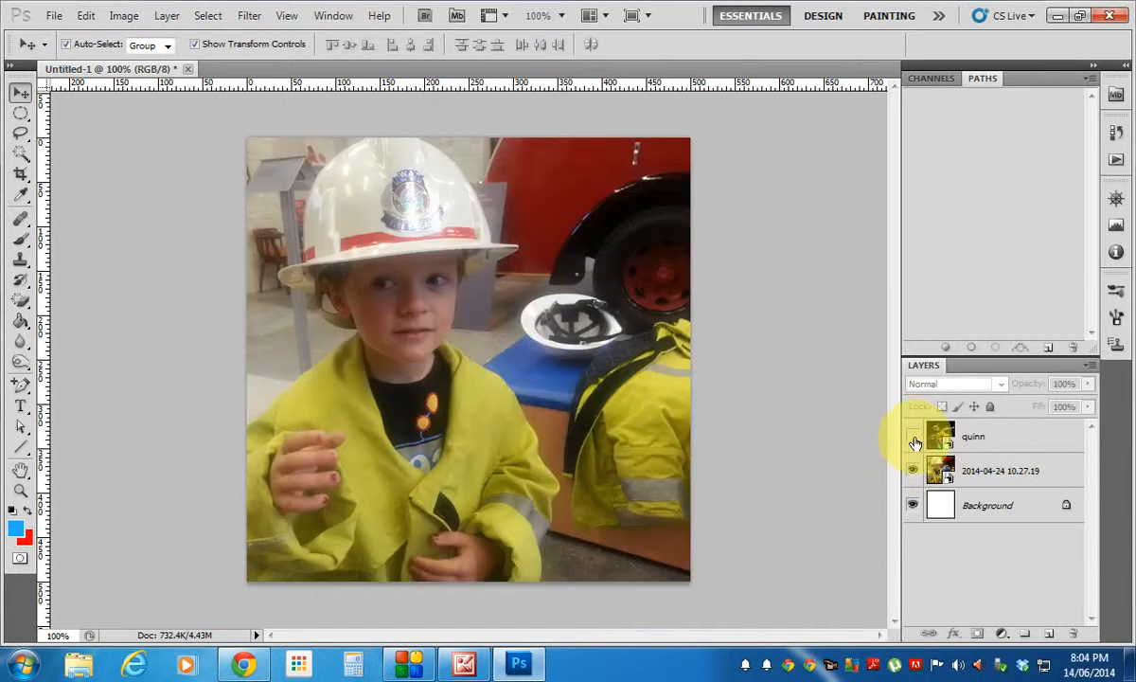
click(913, 439)
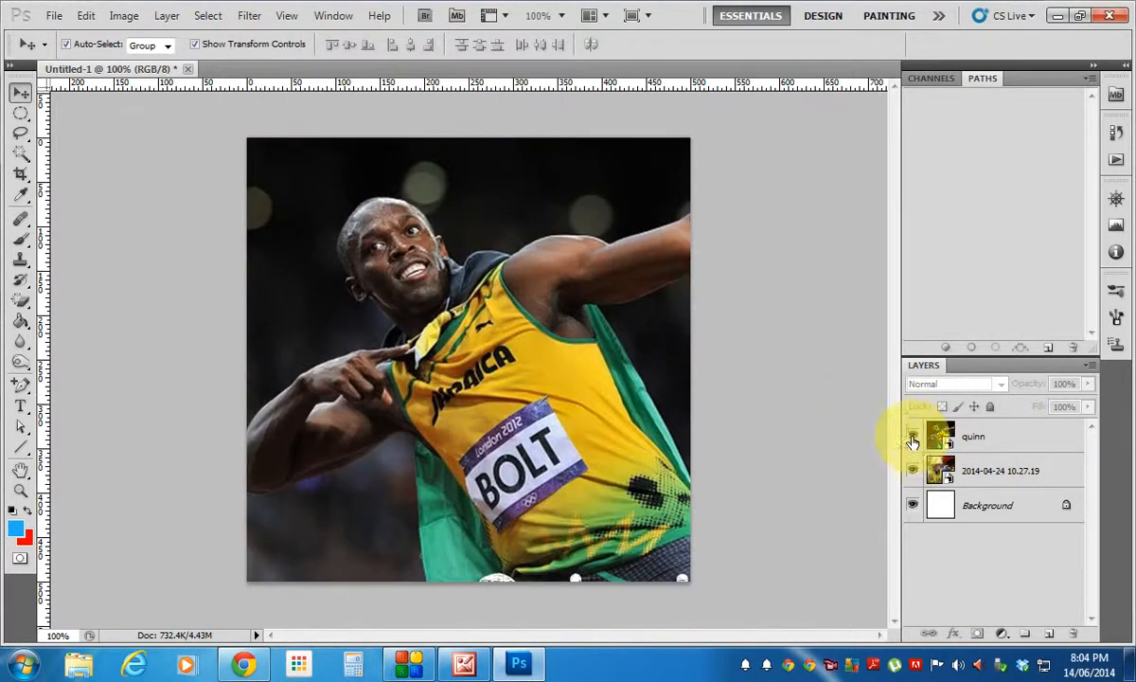
click(913, 438)
click(913, 436)
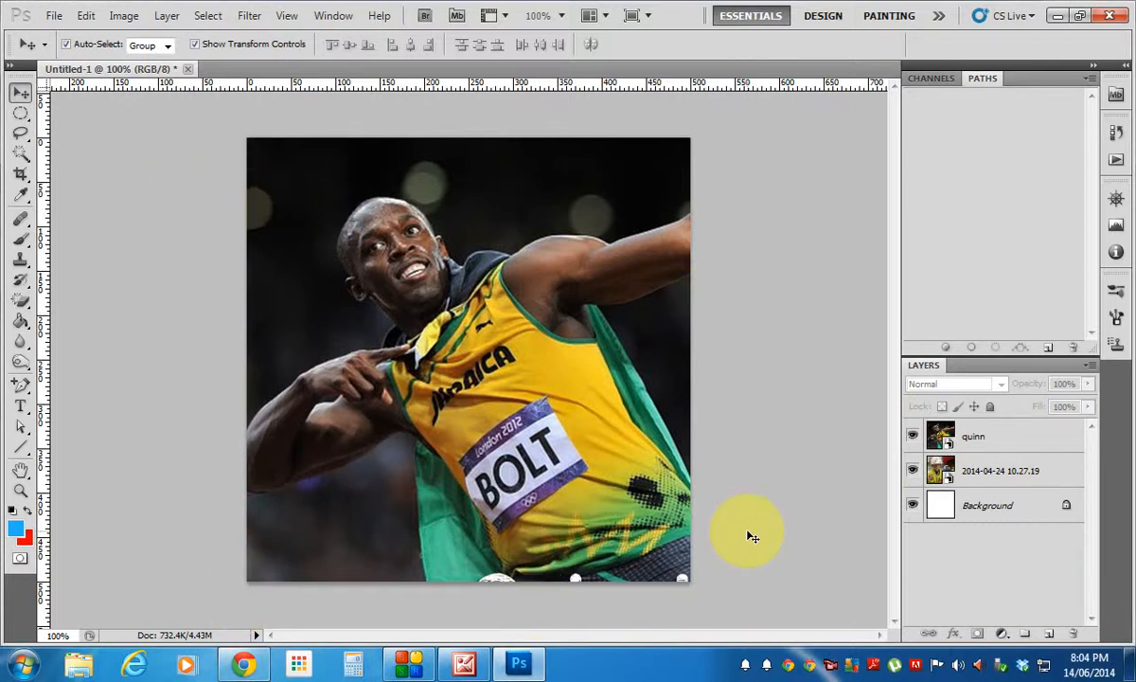
Select each photo layer in turn, hide the quinn layer, and deselect all layers
click(1046, 467)
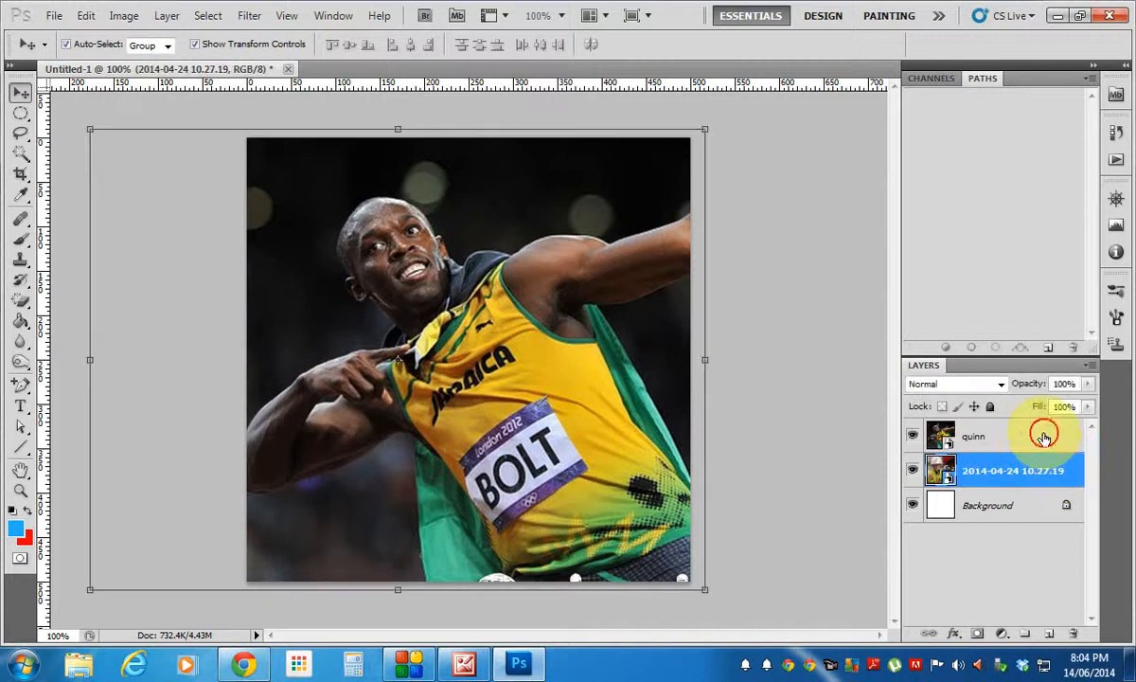
click(1042, 436)
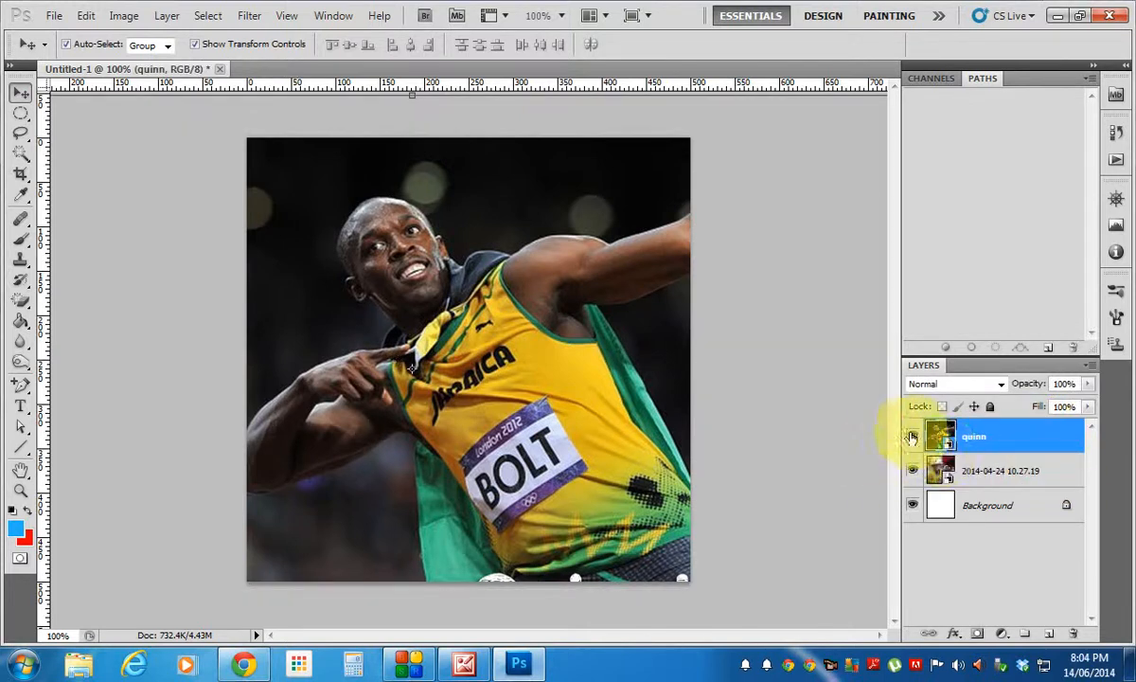
click(913, 438)
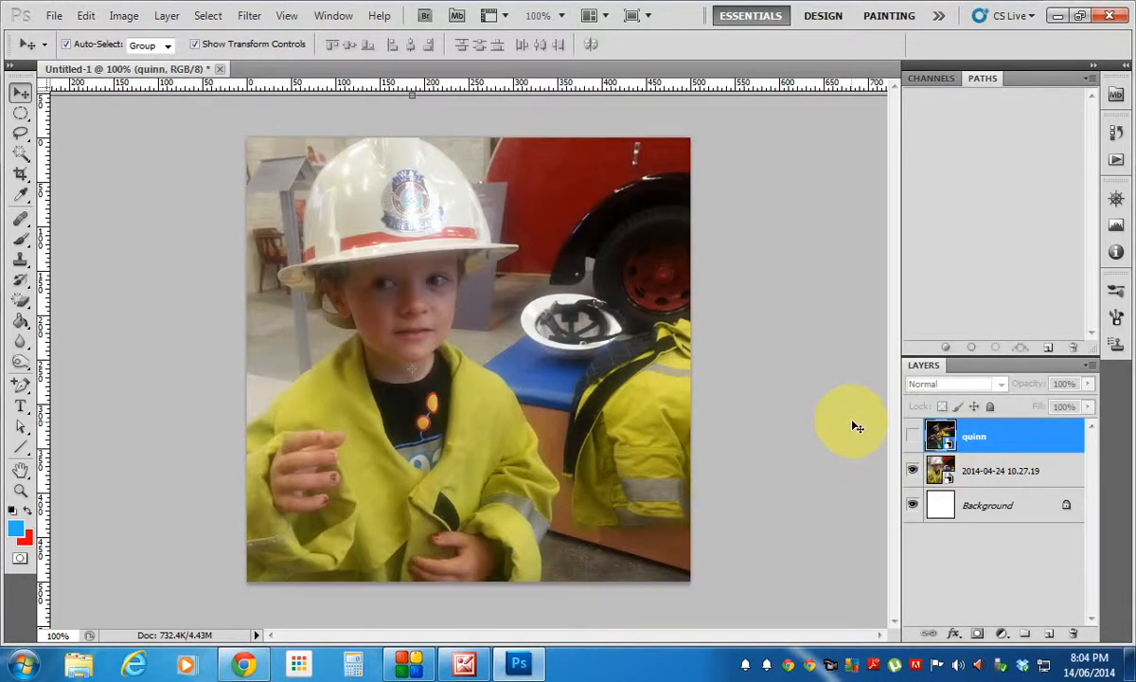
click(852, 423)
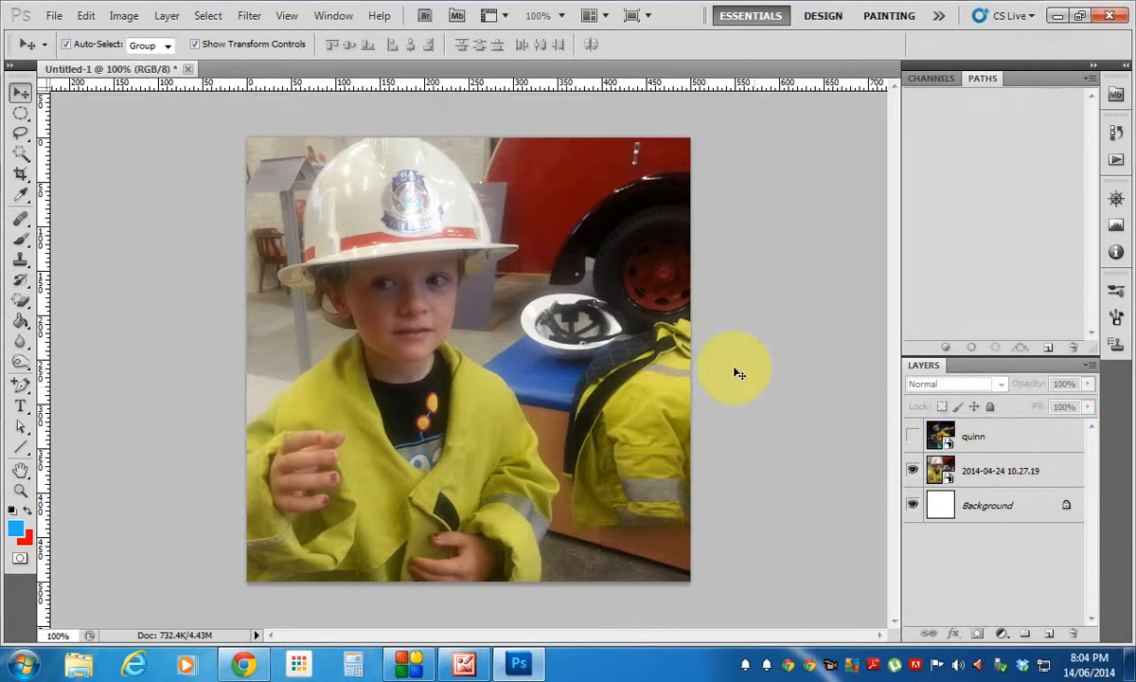
Preview the helmet photo's web export in JPEG format at 500 by 500 px, and cancel without saving
click(55, 16)
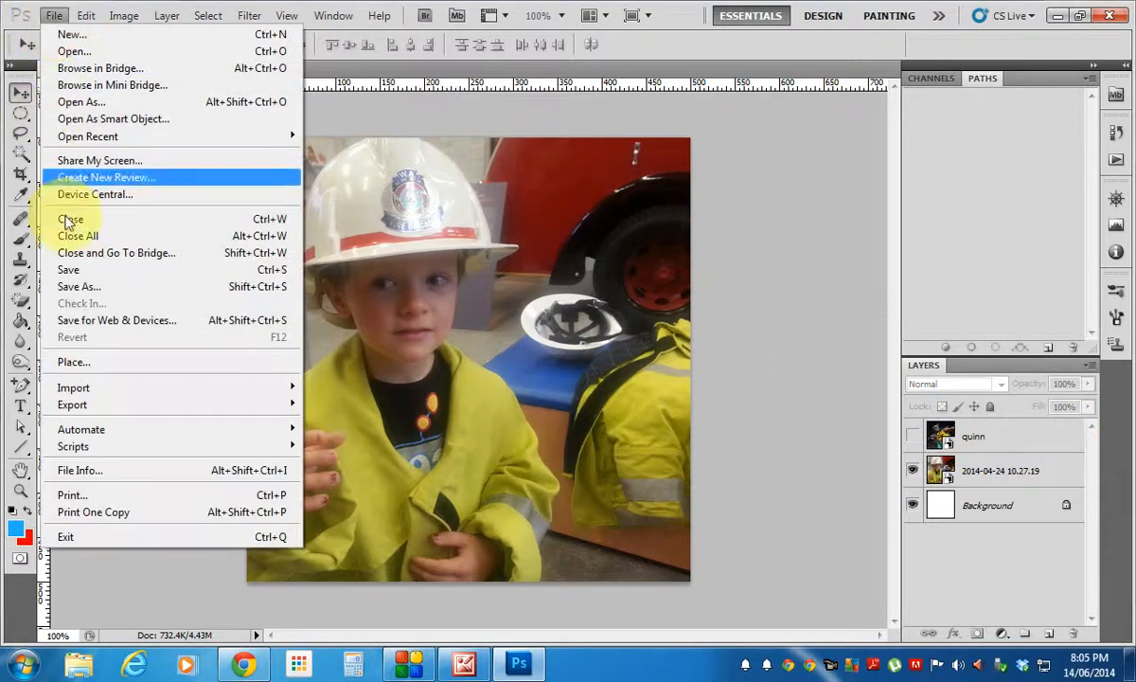
click(127, 320)
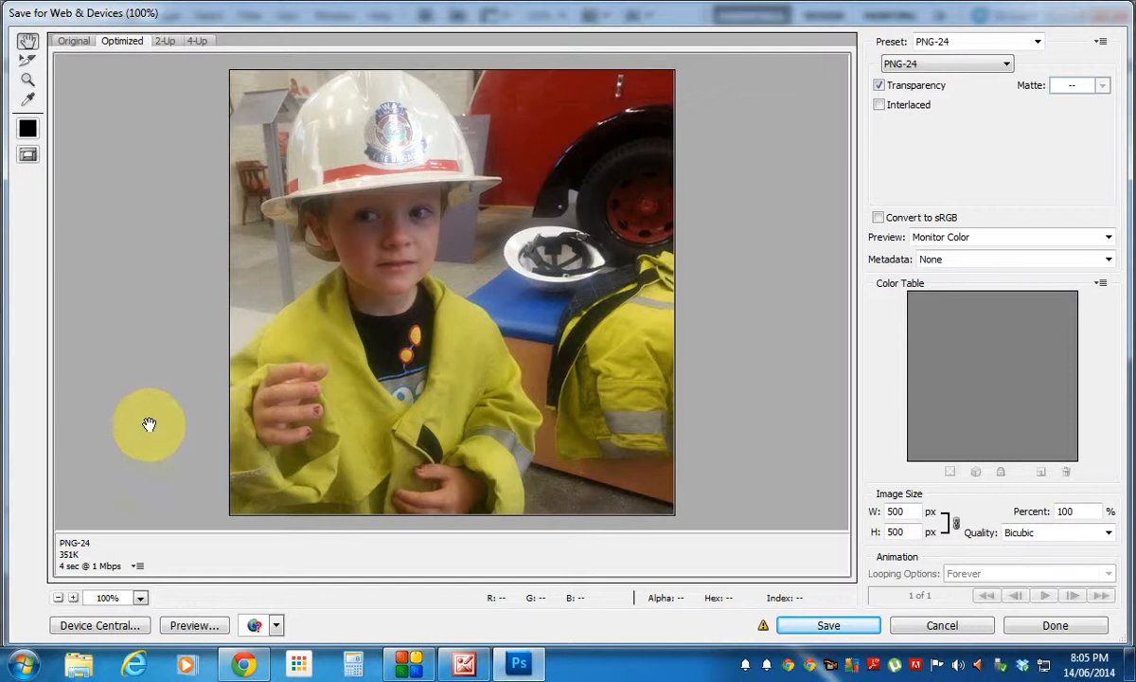
click(938, 65)
click(923, 84)
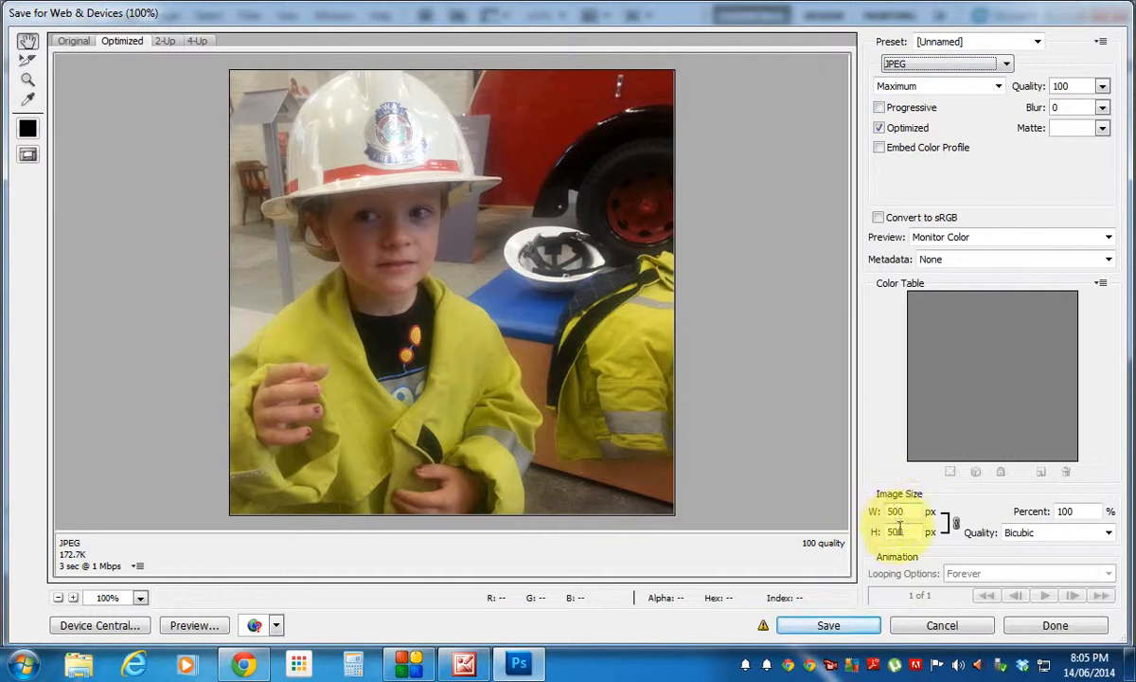
click(966, 626)
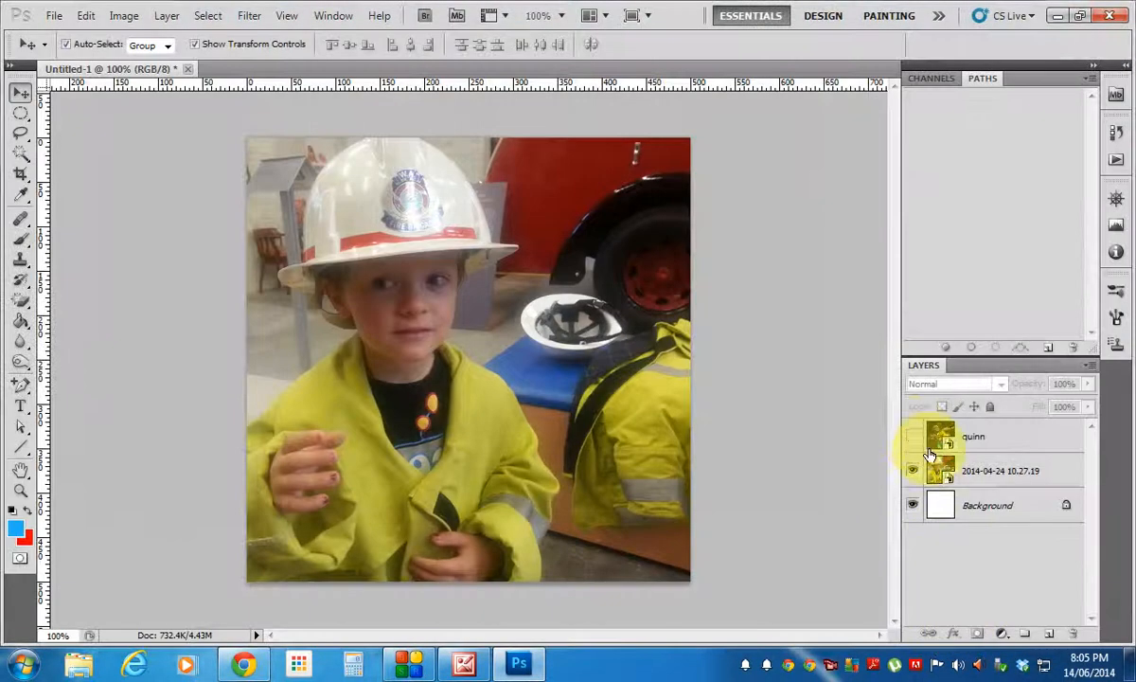
Show the quinn layer and preview its web export as PNG-24 at 500 by 500 px, cancelling without saving
click(912, 437)
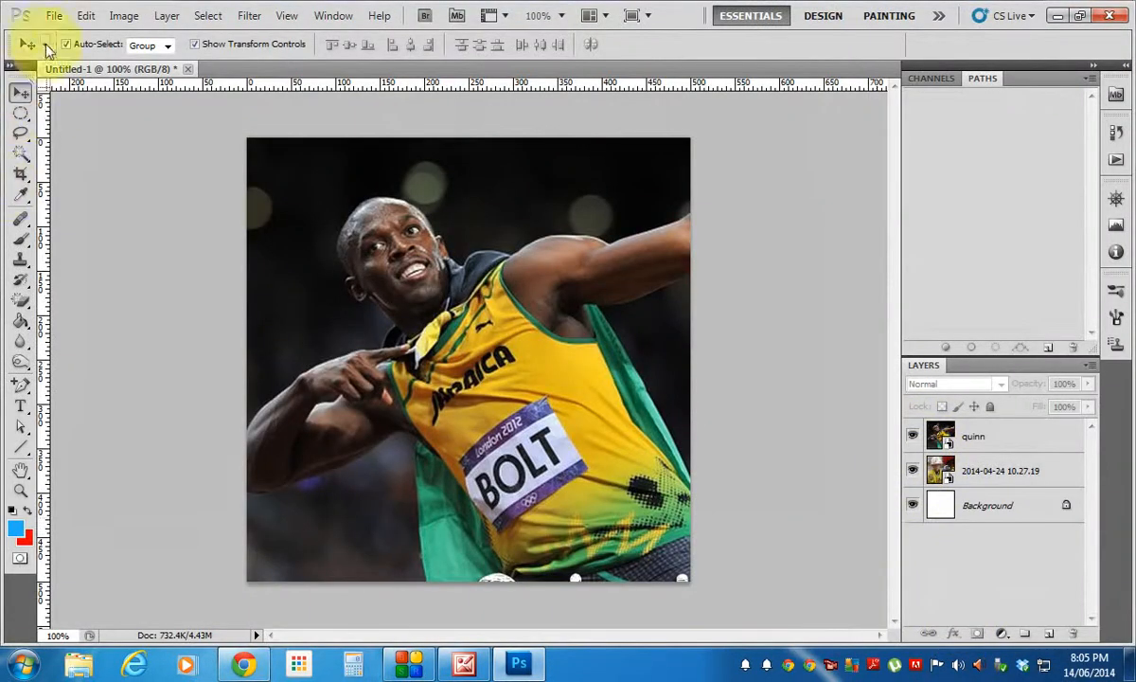
click(54, 16)
click(111, 320)
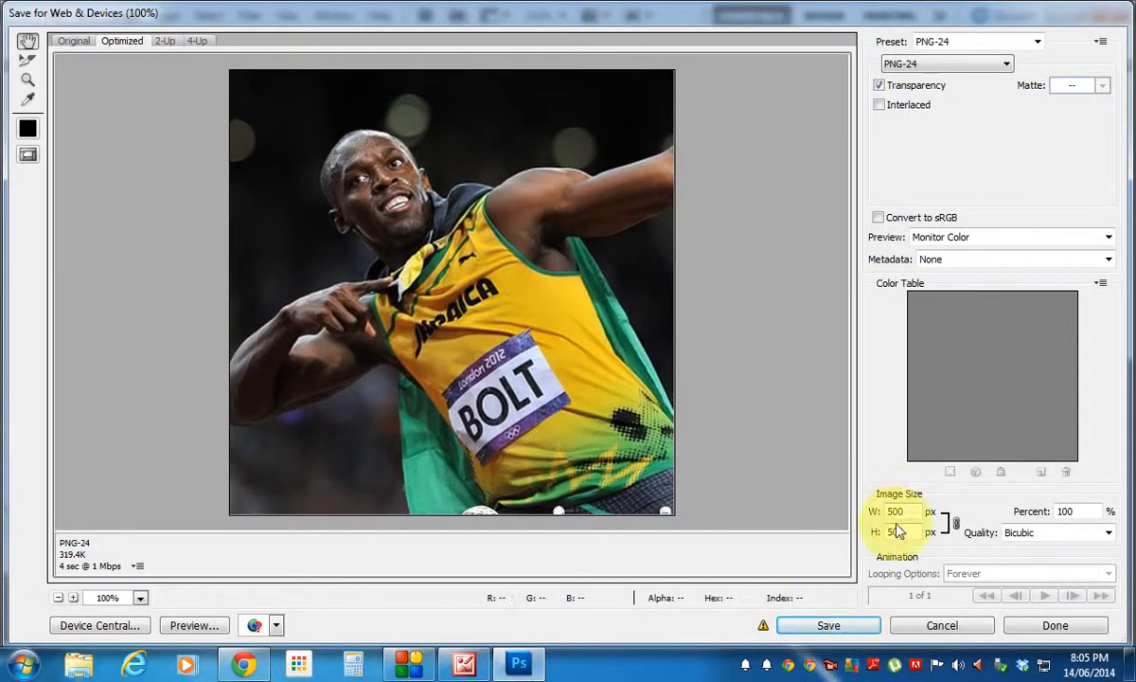
click(827, 625)
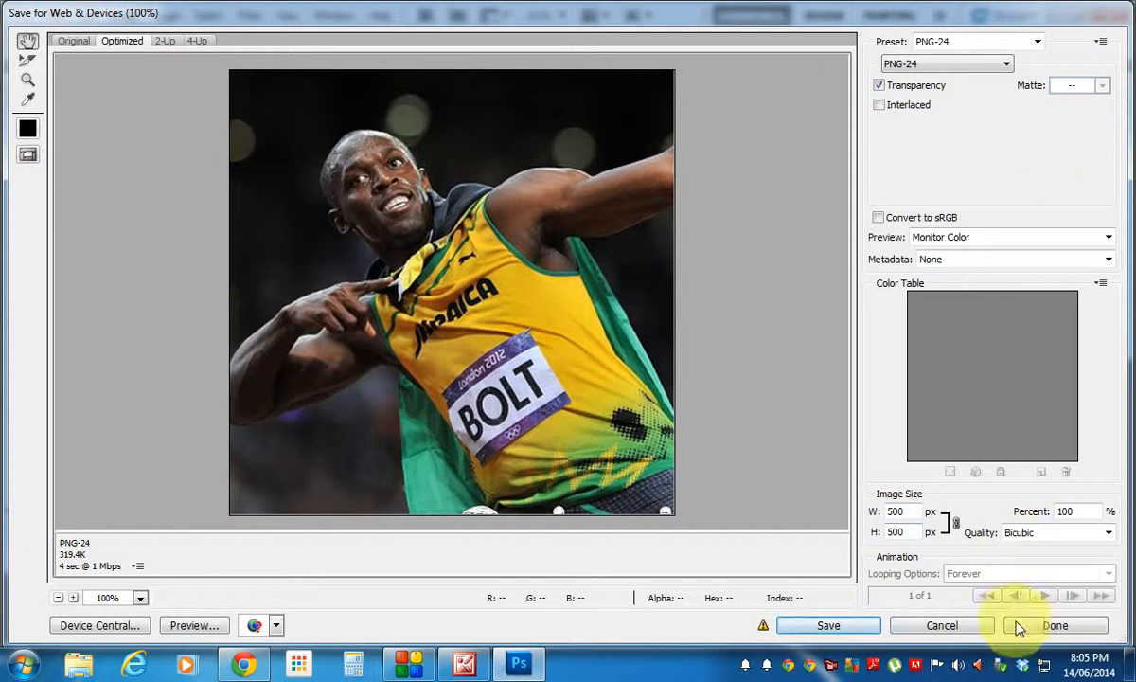
click(957, 626)
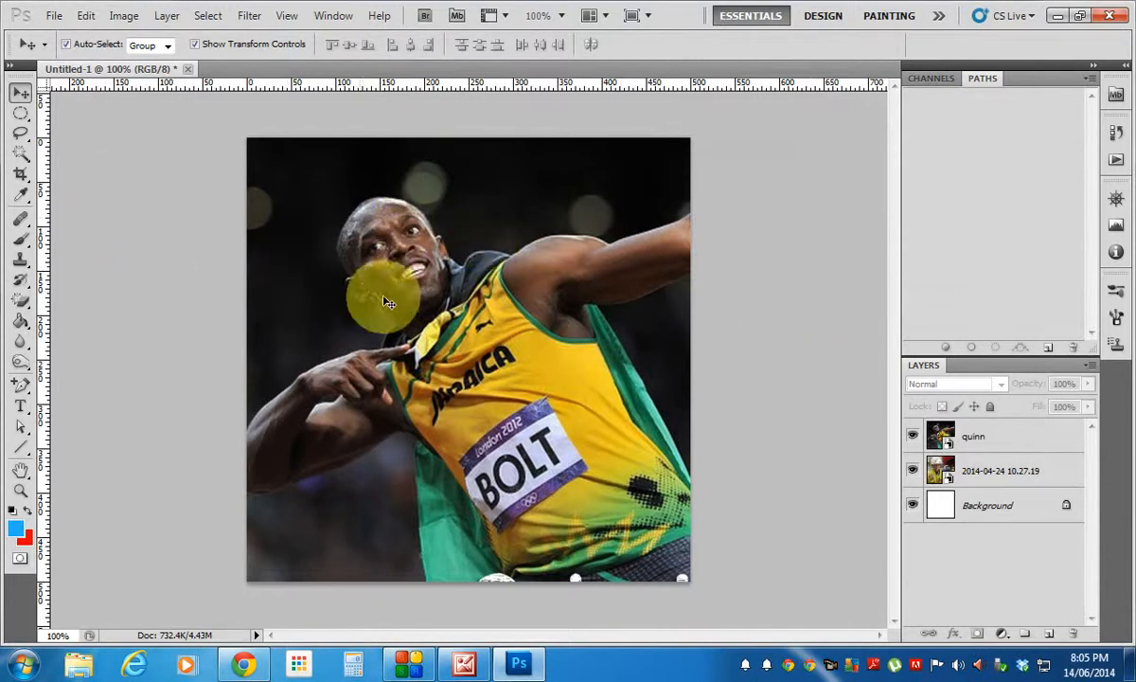
Set up the sprinter photo's web export as a JPEG with Medium quality
click(54, 17)
click(96, 318)
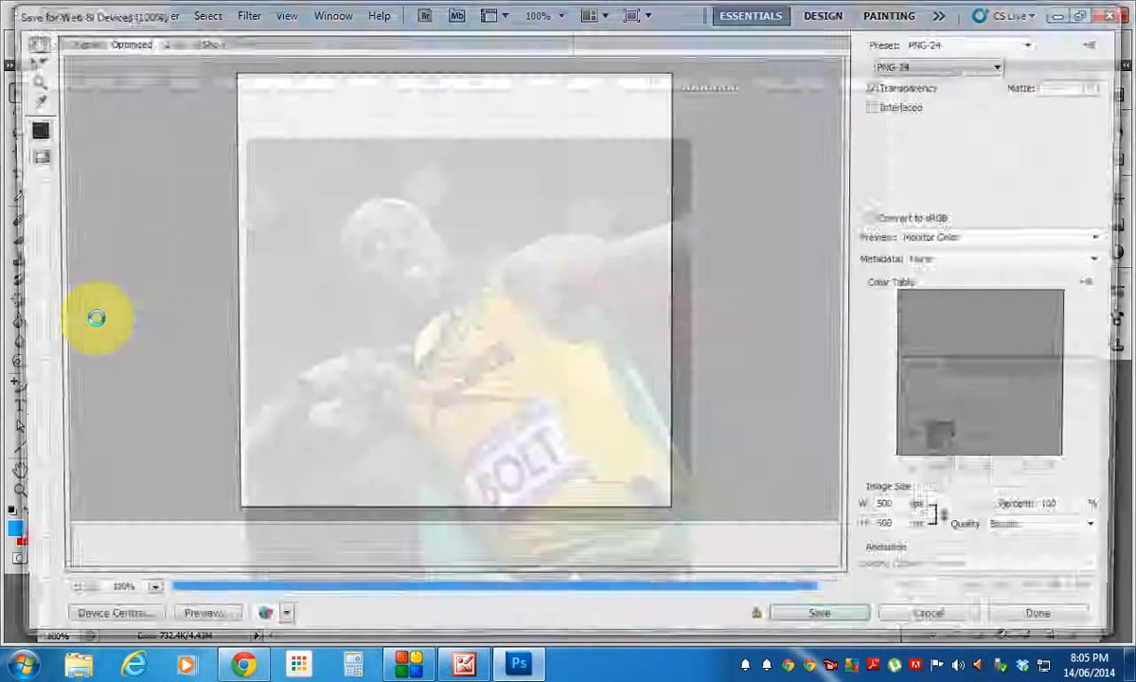
click(909, 65)
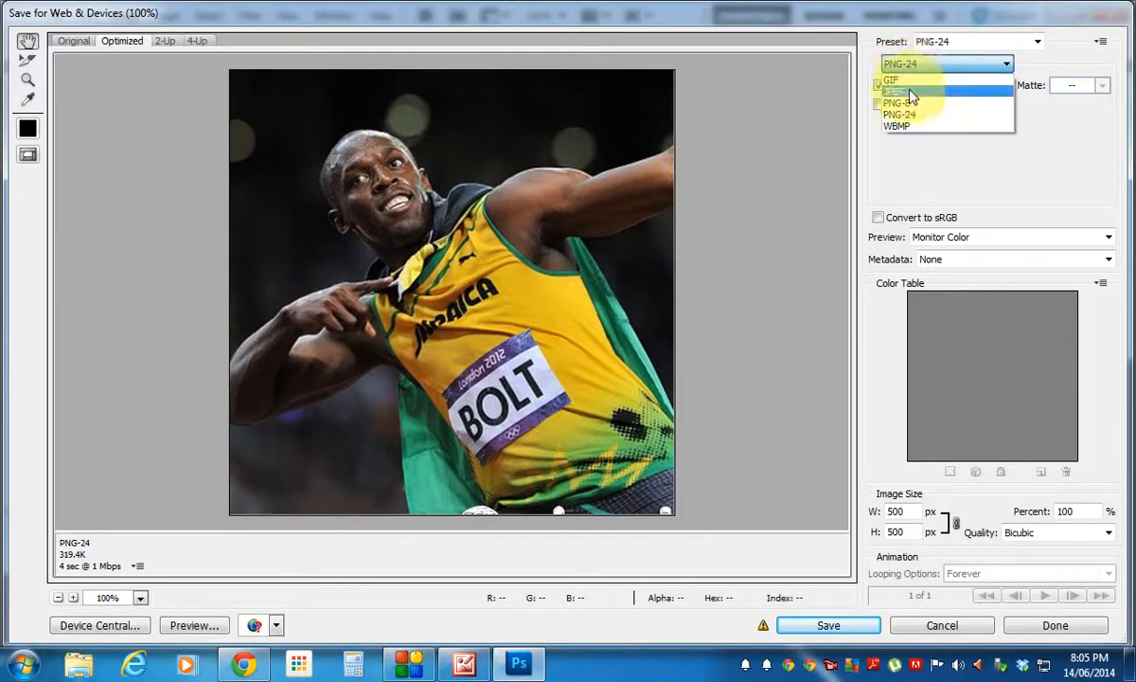
click(909, 92)
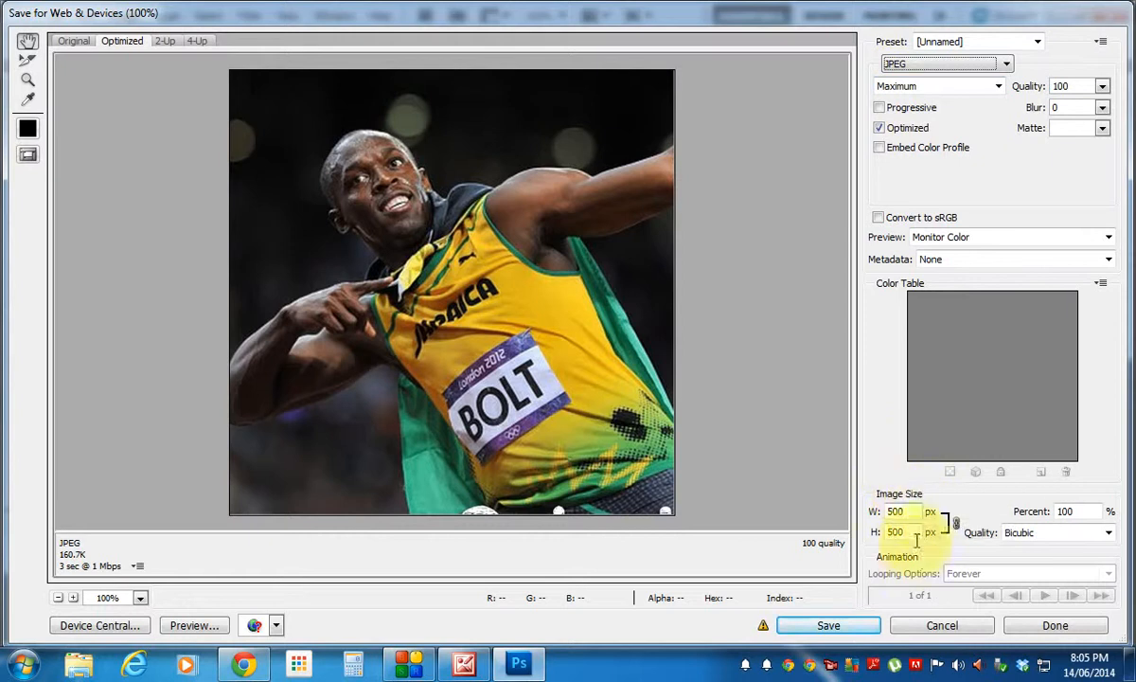
click(946, 88)
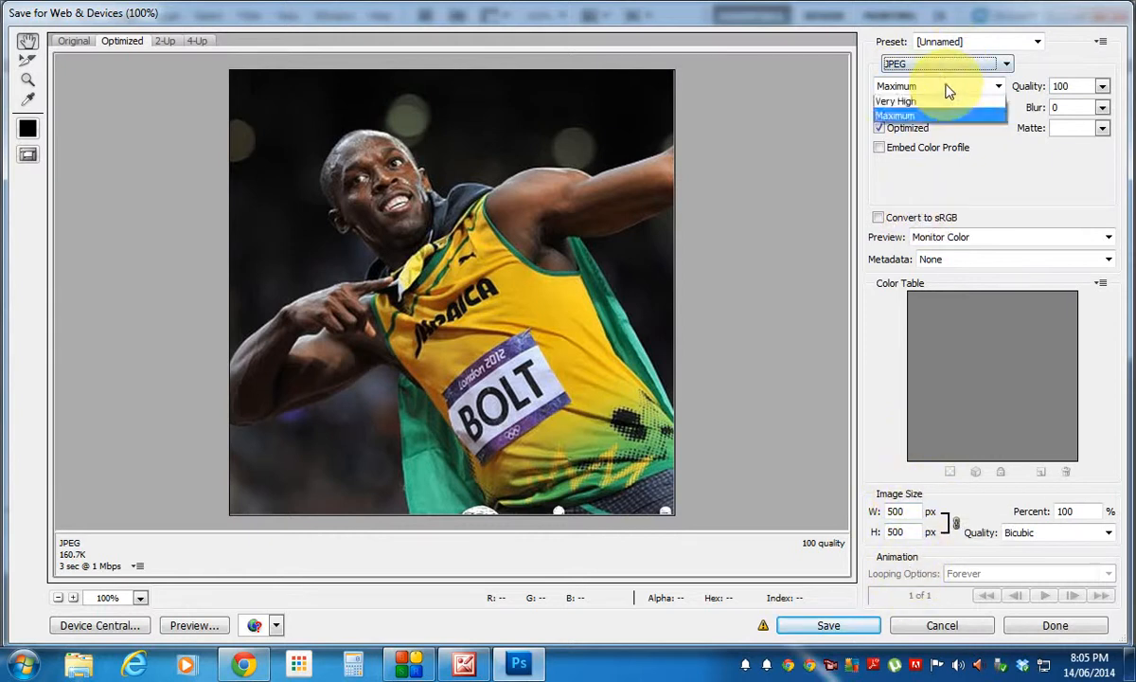
click(928, 119)
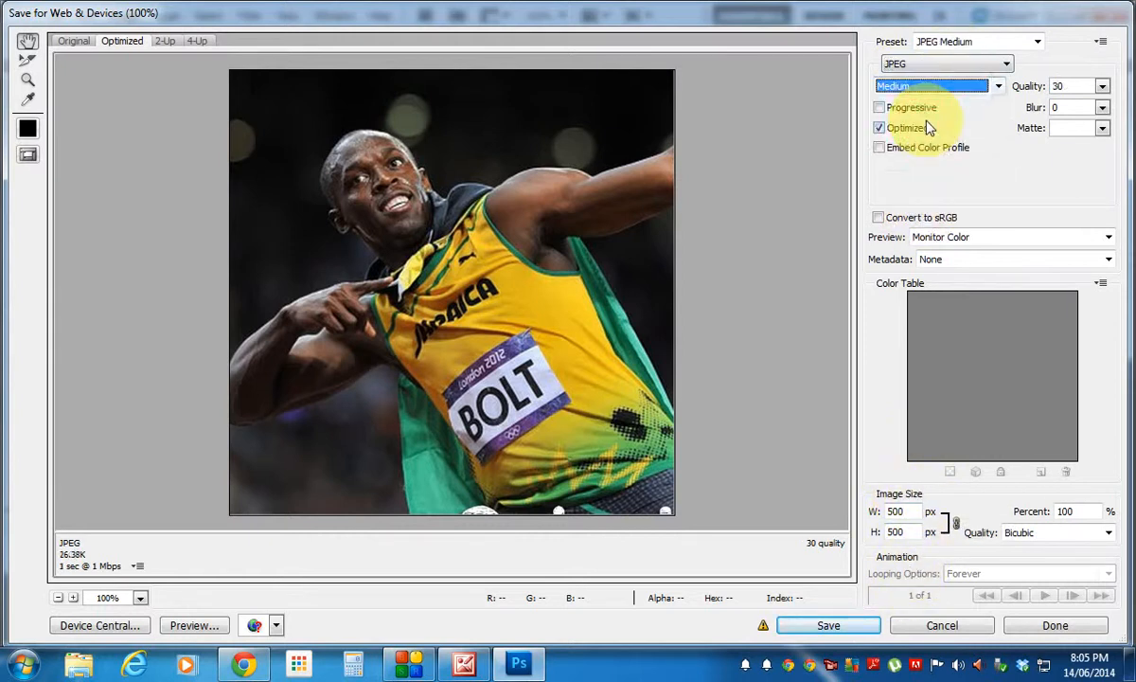
Save the optimized sprinter image to the Desktop as runner.jpg
click(830, 627)
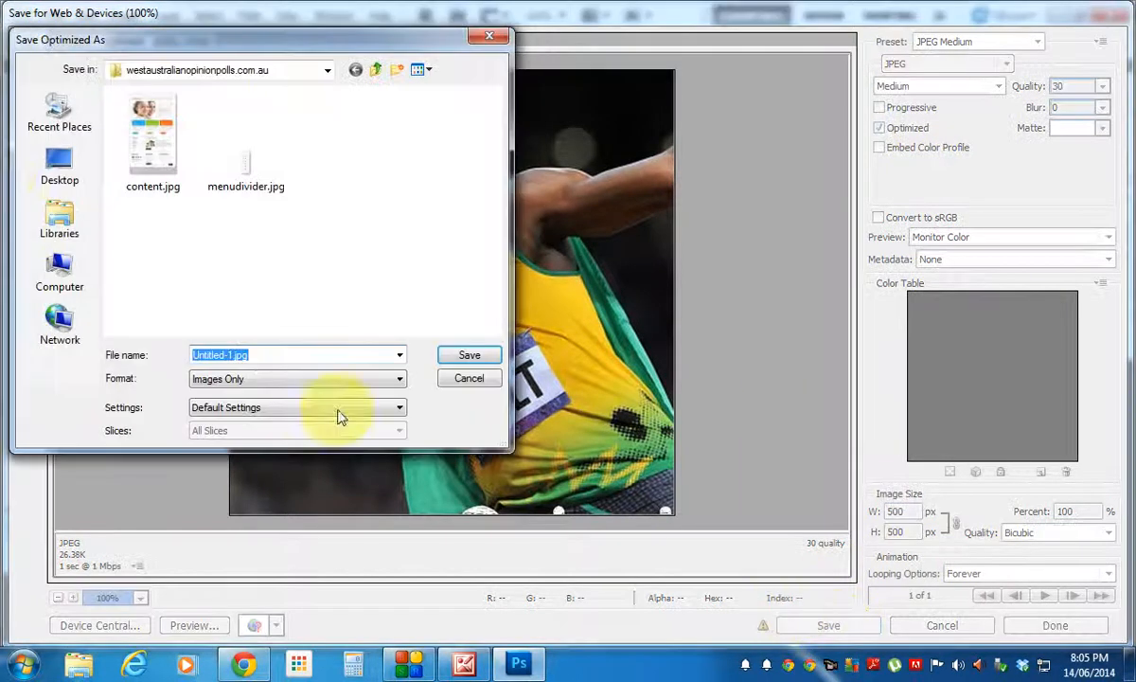
click(63, 152)
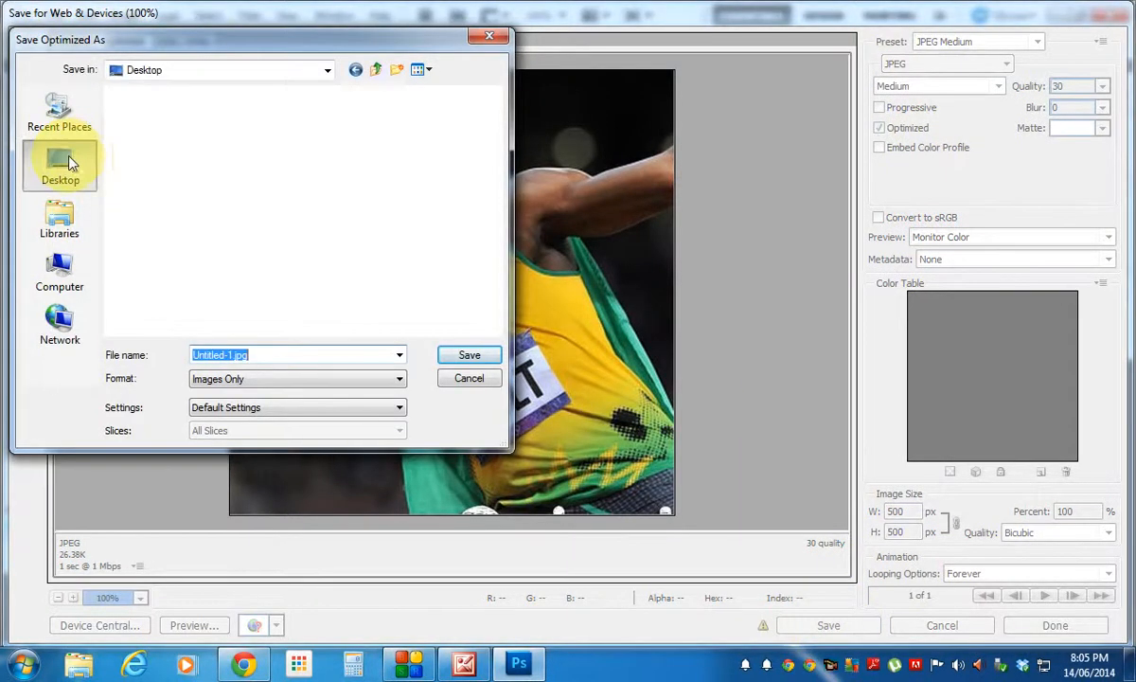
click(226, 355)
drag(231, 354, 185, 353)
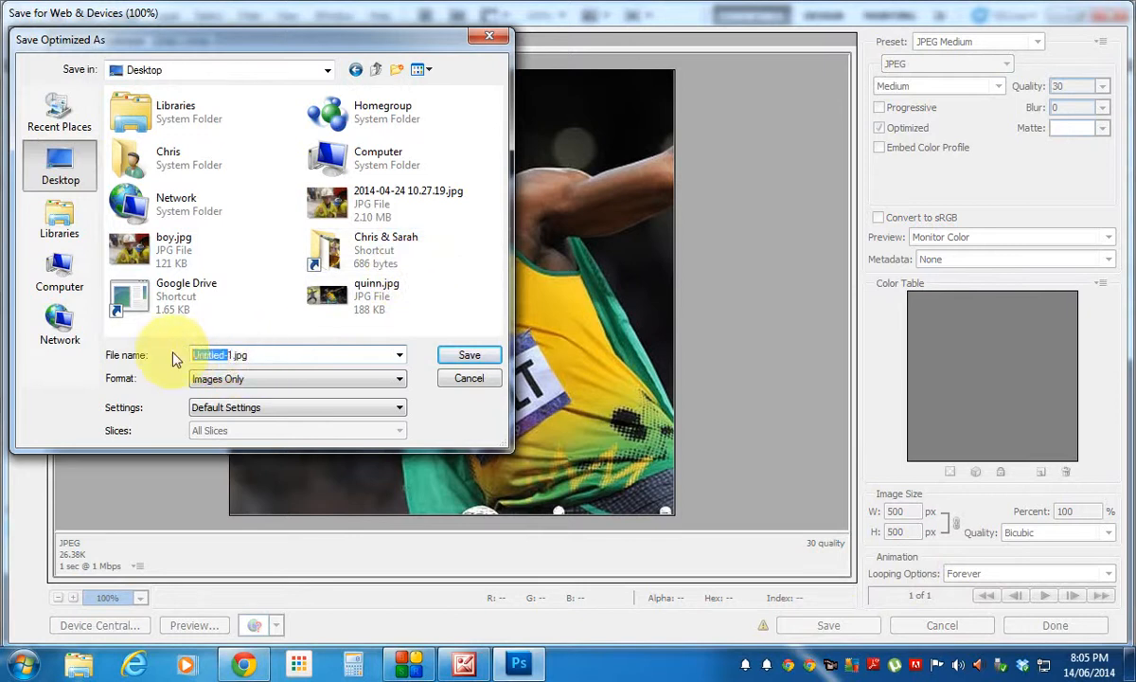
key(BackSpace)
text(pic)
click(468, 357)
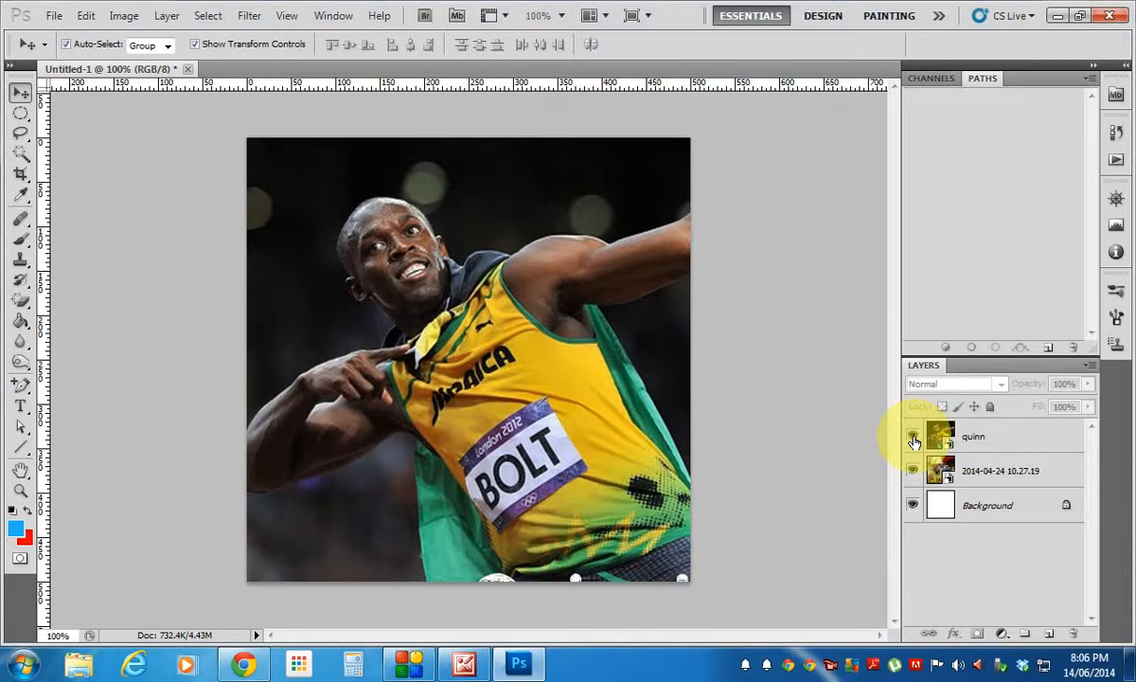
Hide the quinn layer and export the helmet photo for web as a Medium-quality JPEG named little.jpg on the Desktop
click(913, 439)
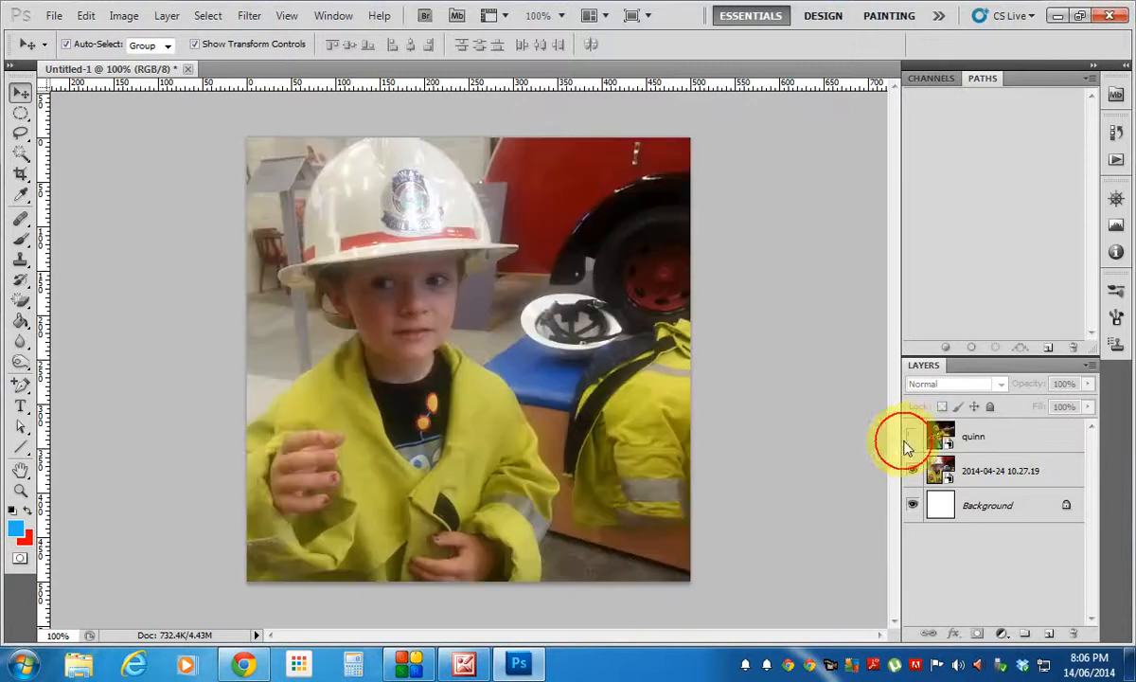
click(54, 17)
click(104, 319)
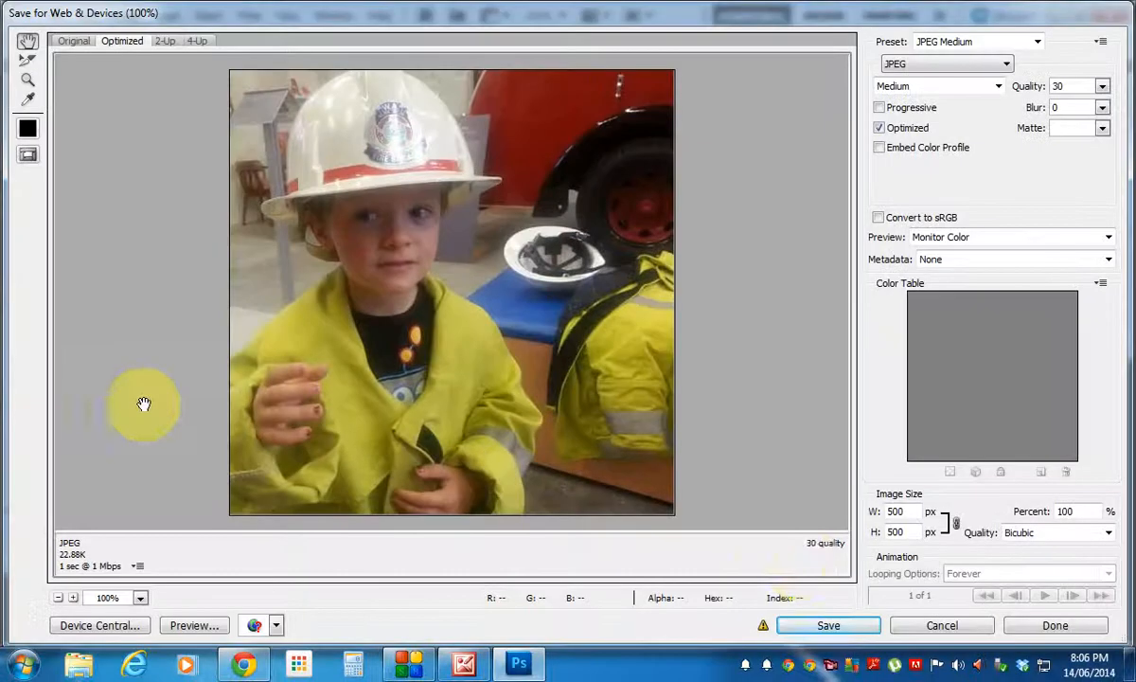
click(828, 626)
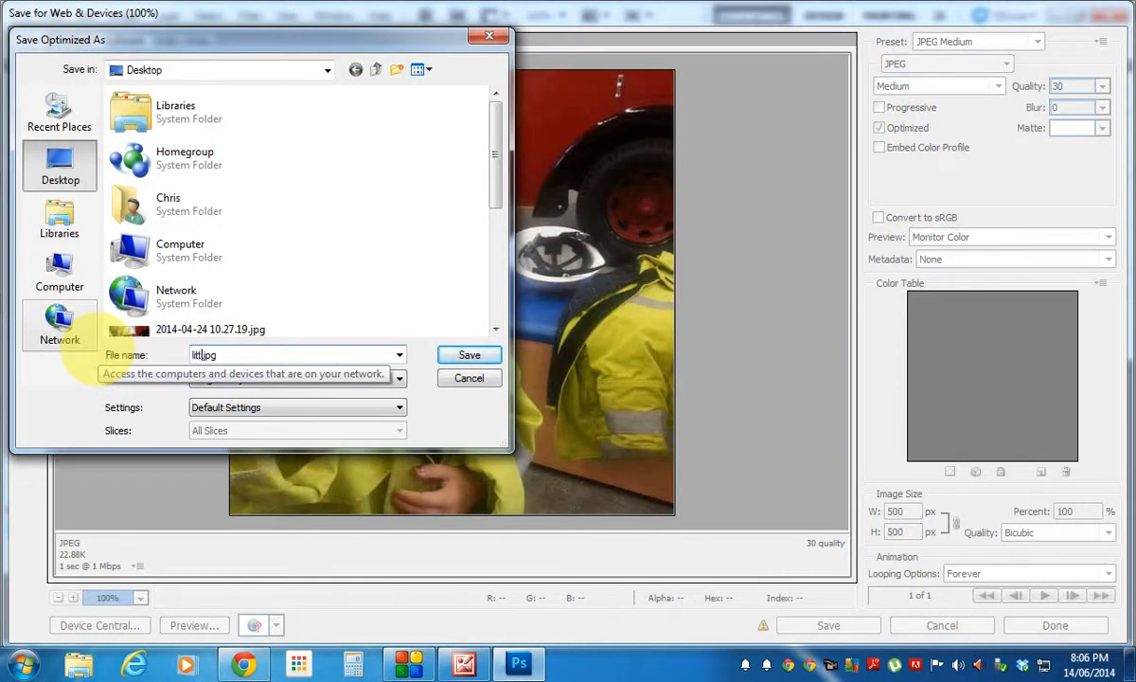
click(469, 354)
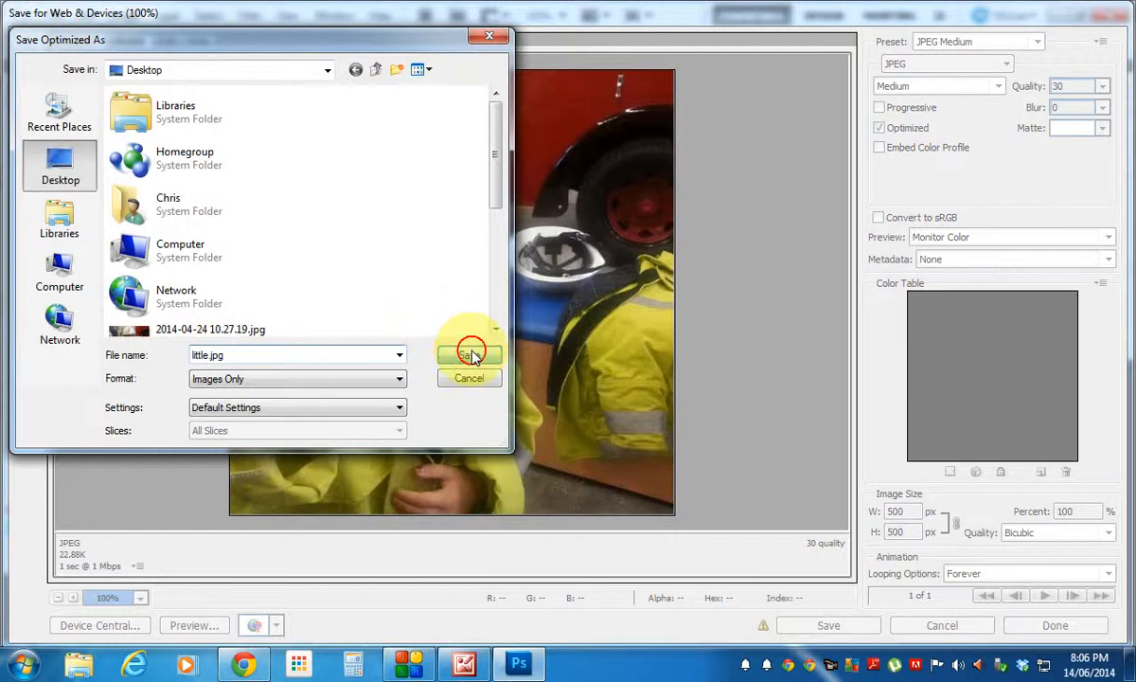
Minimise Photoshop and Chrome to check the exported images on the desktop, and return to the website admin in Chrome
click(1058, 15)
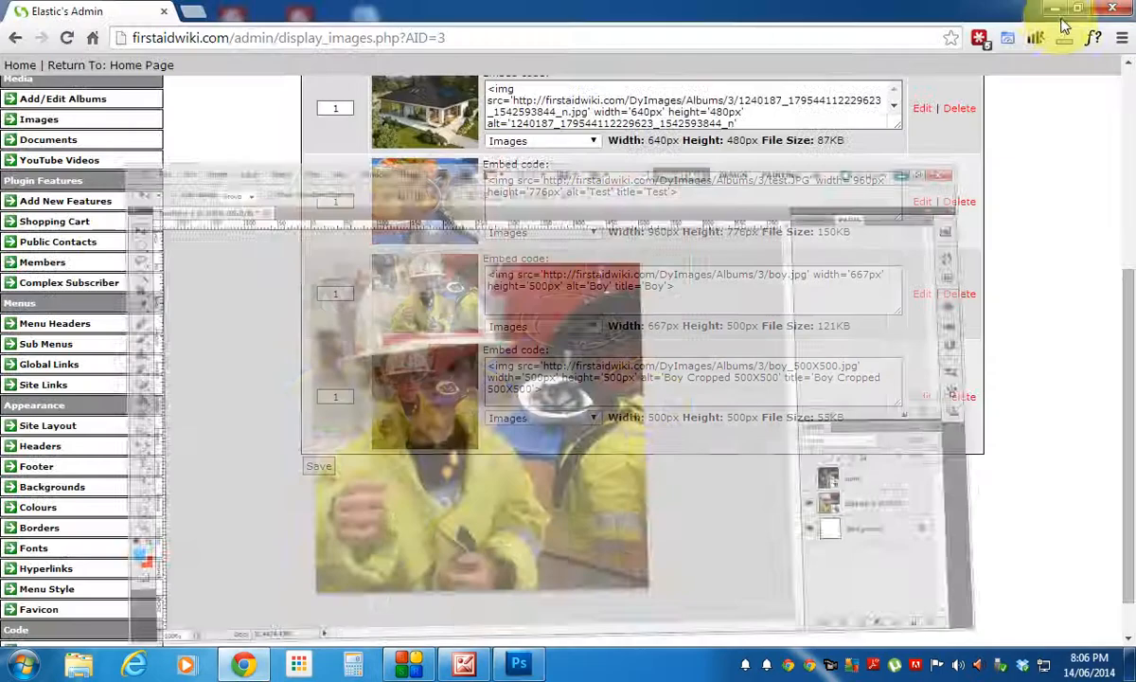
click(1049, 18)
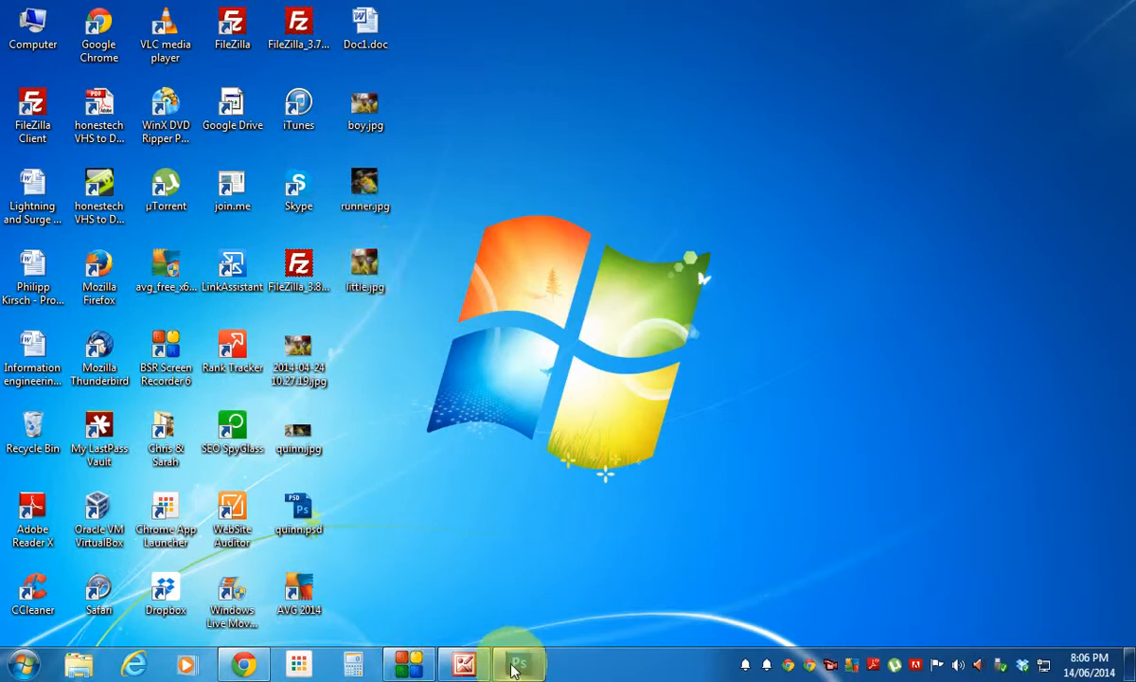
click(244, 665)
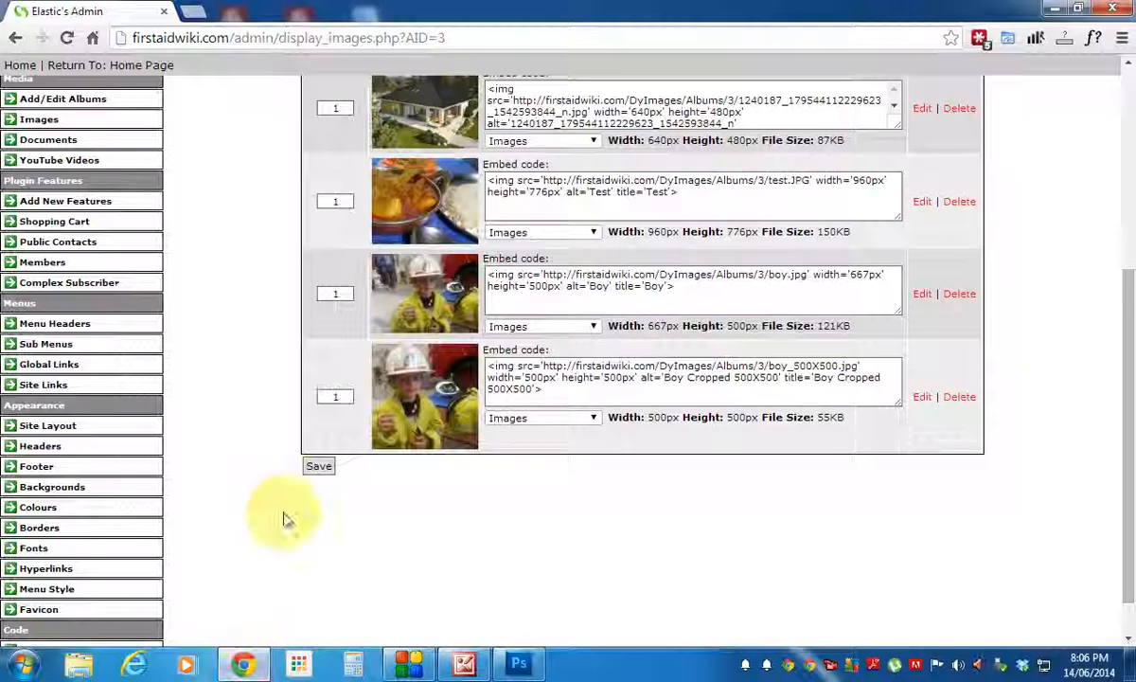
Upload little.jpg and runner.jpg from the Desktop to the website's Images album and check the uploads
scroll(460, 313, up, 5)
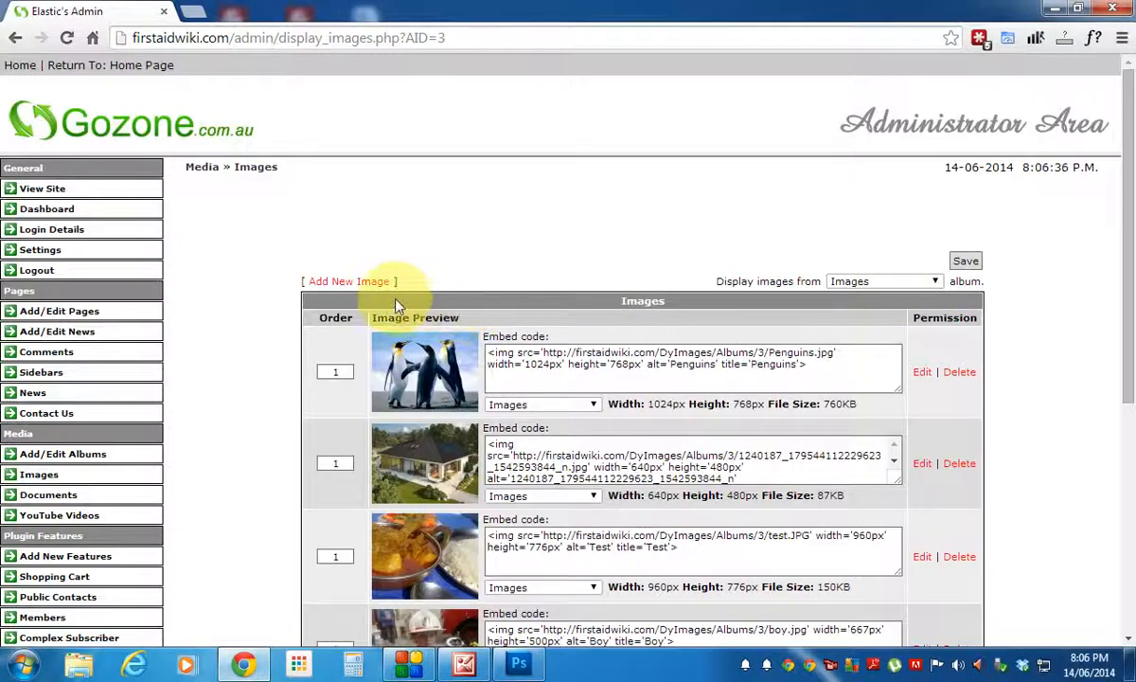
click(349, 283)
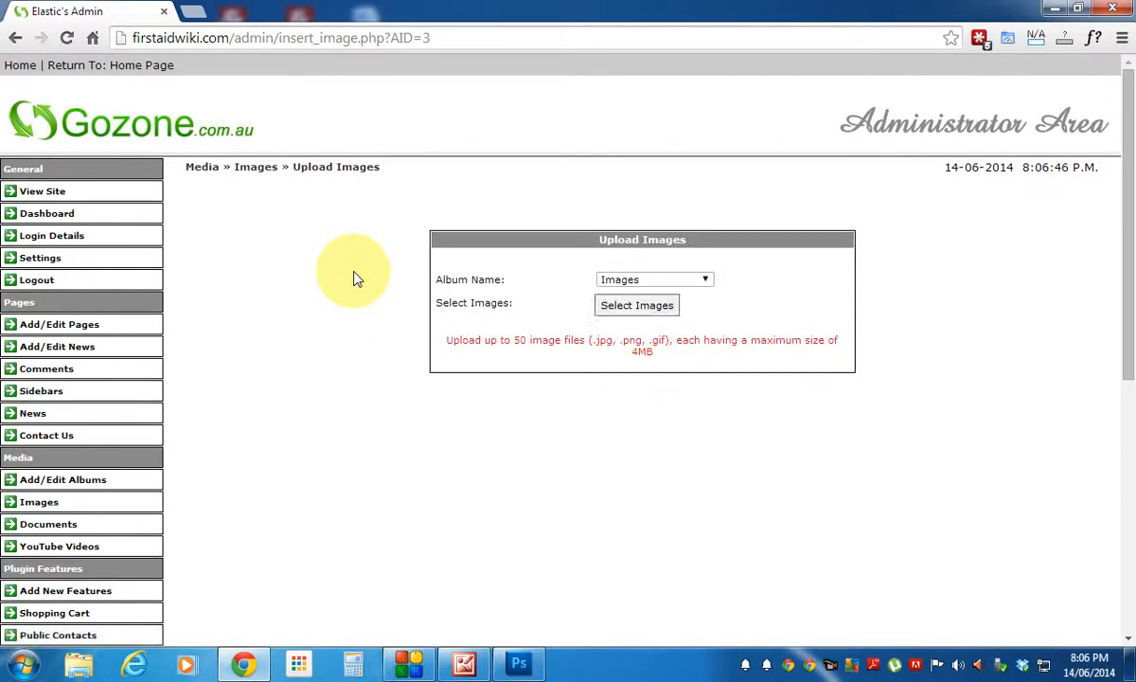
click(615, 304)
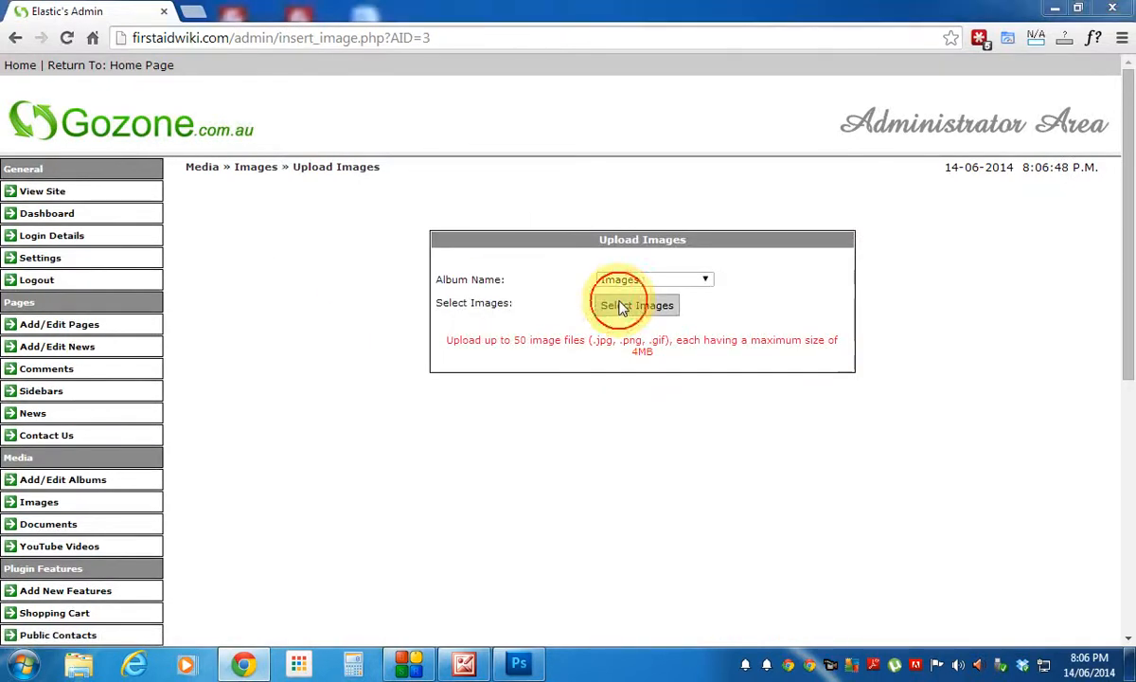
drag(556, 166, 557, 342)
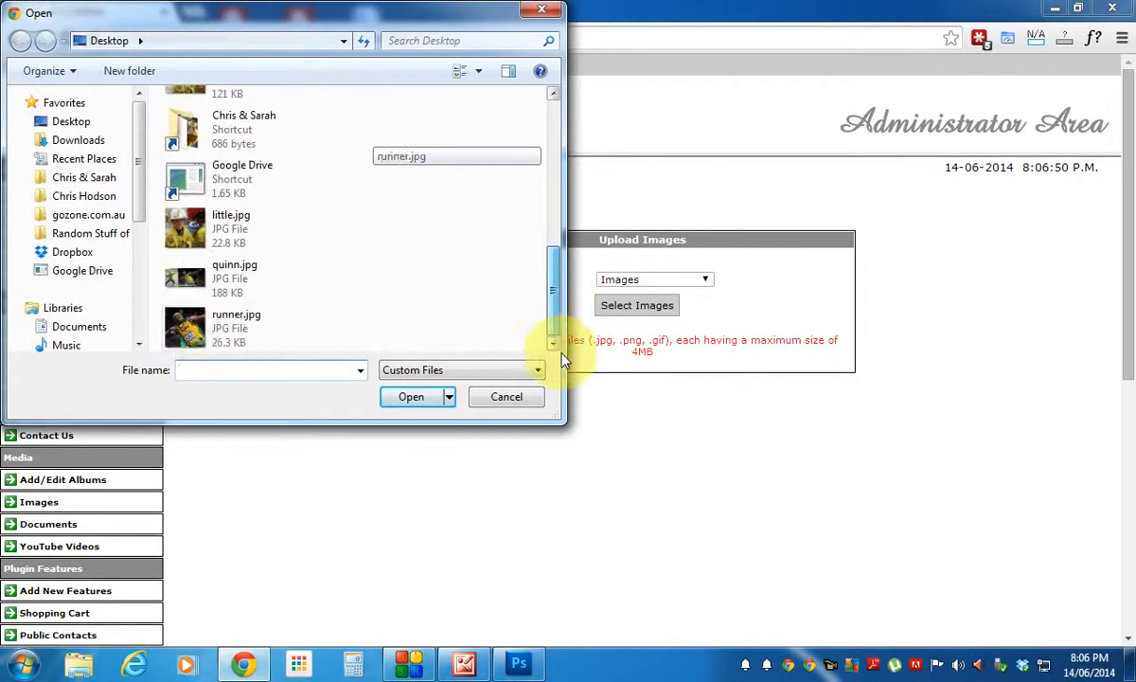
click(229, 331)
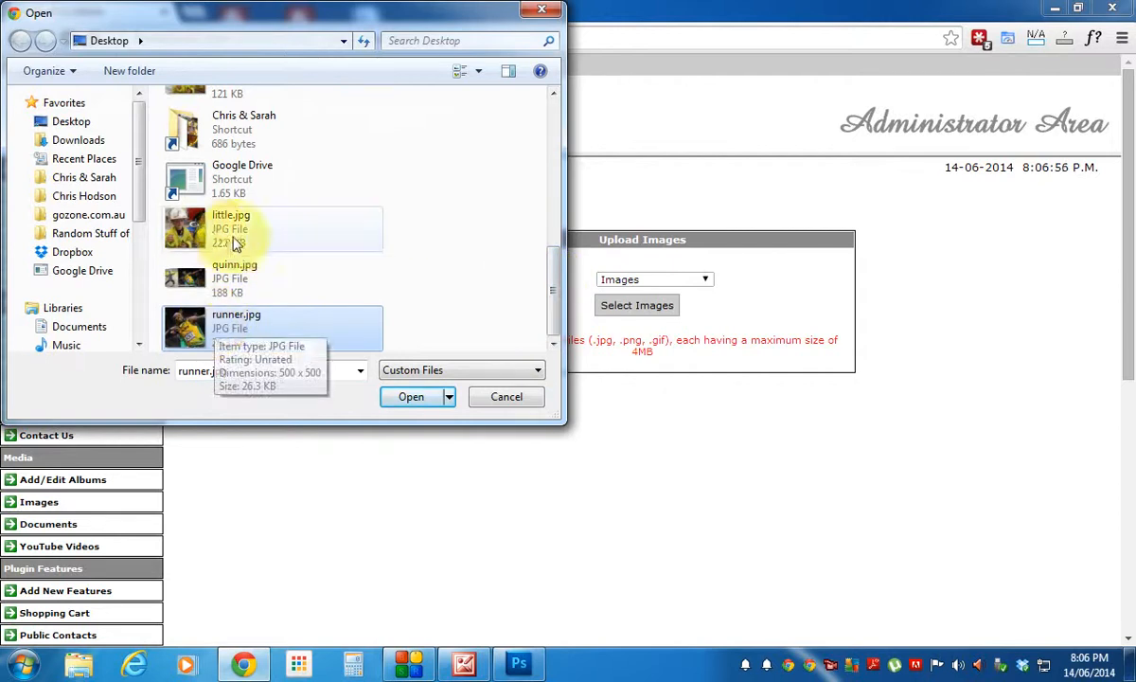
ctrl+click(201, 232)
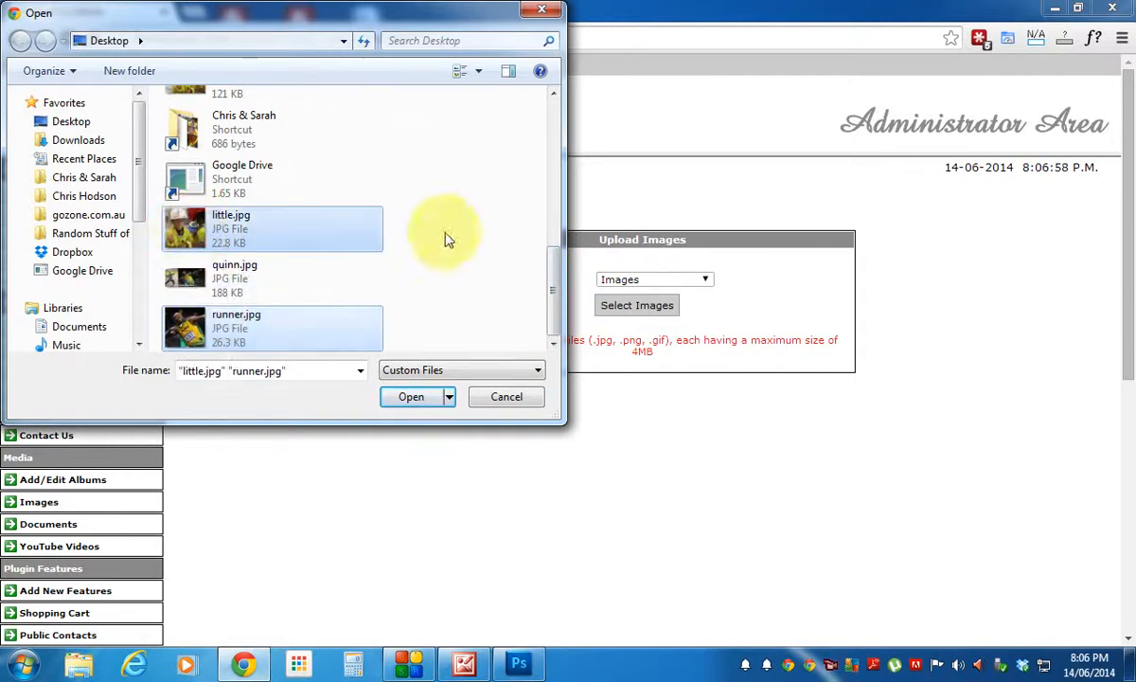
click(413, 397)
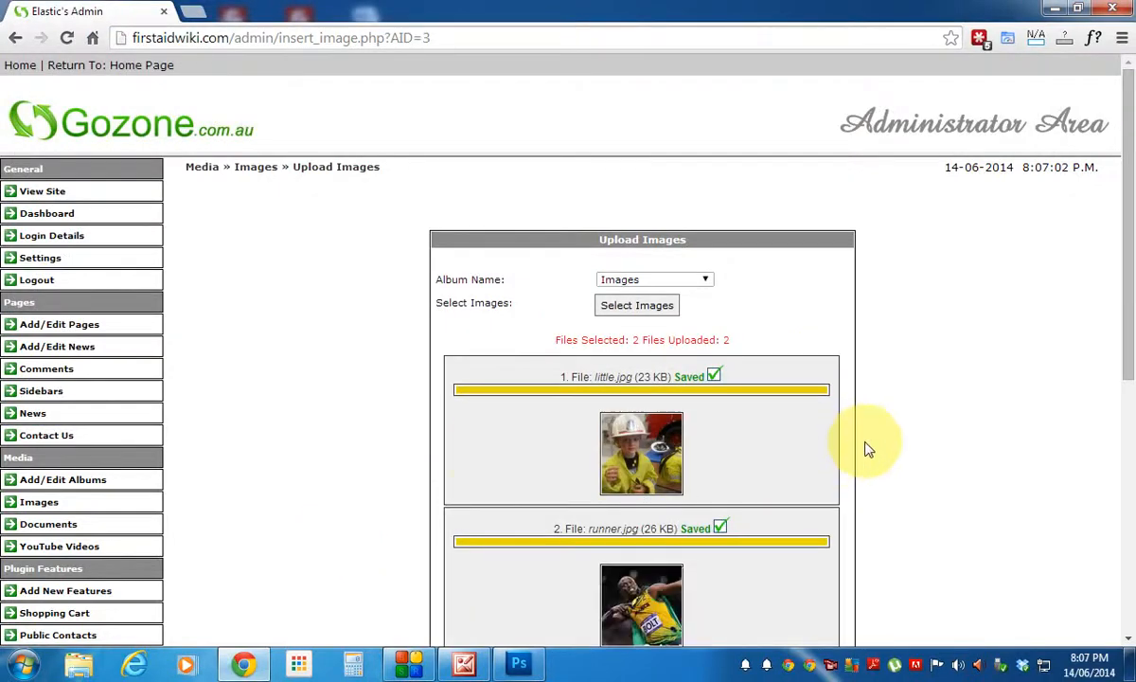
scroll(739, 441, down, 2)
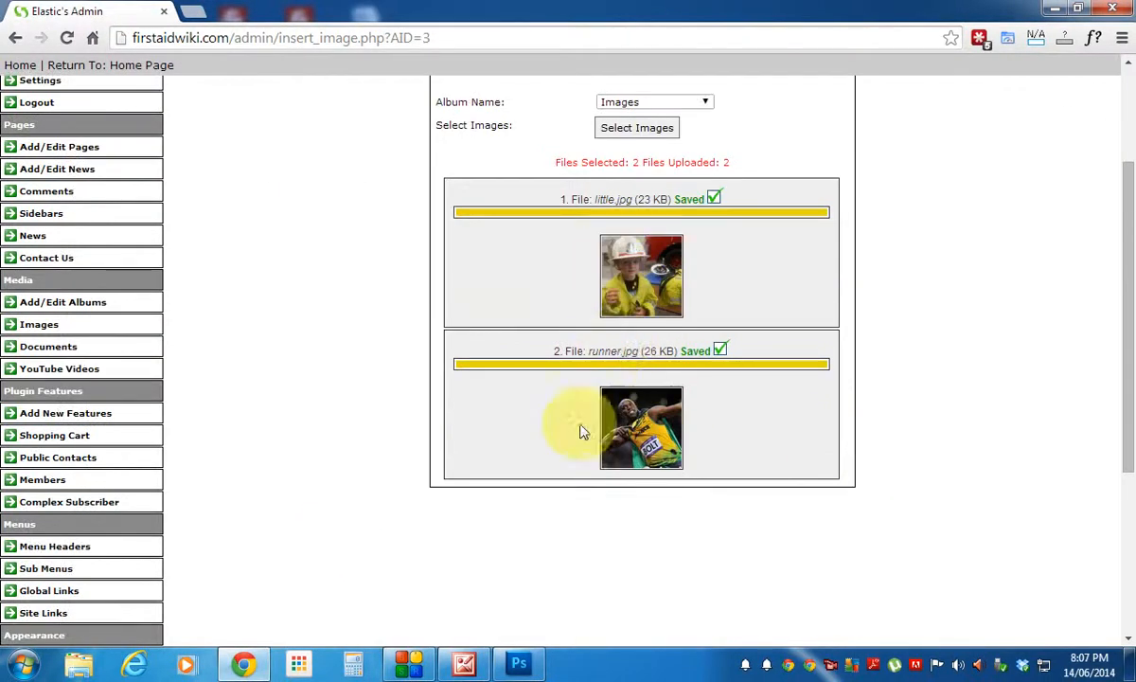
scroll(66, 346, up, 2)
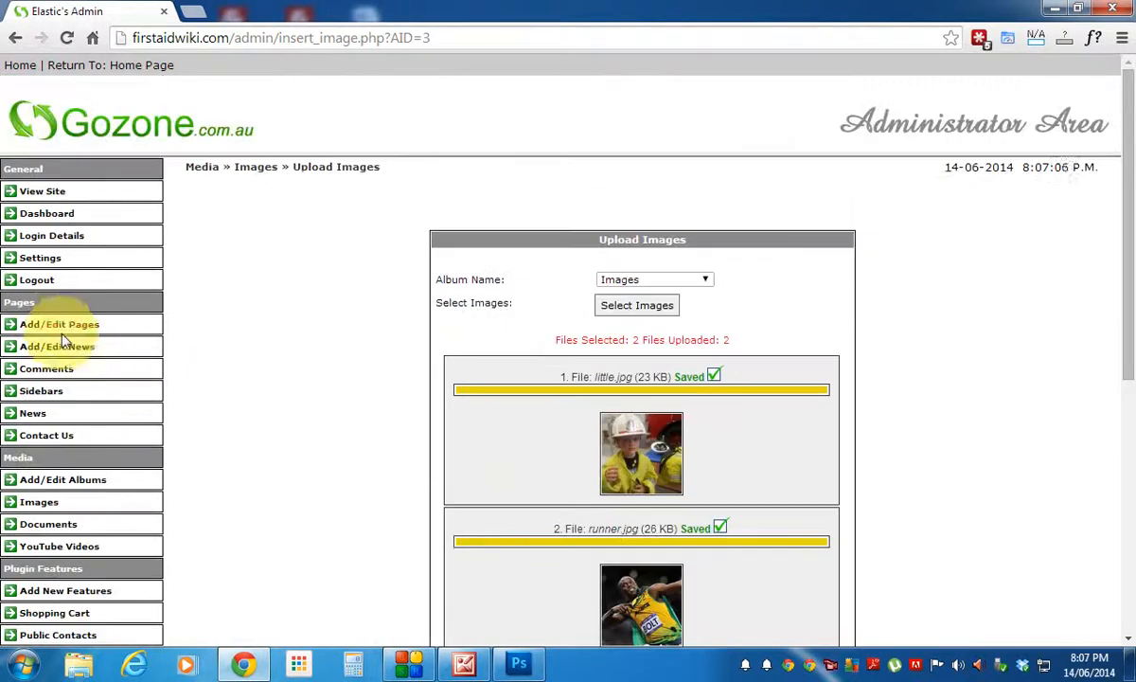
Turn off scrolling for the Home Page, Red Cars, Blue Cars and Purple Cars header images, and save the header settings
click(67, 328)
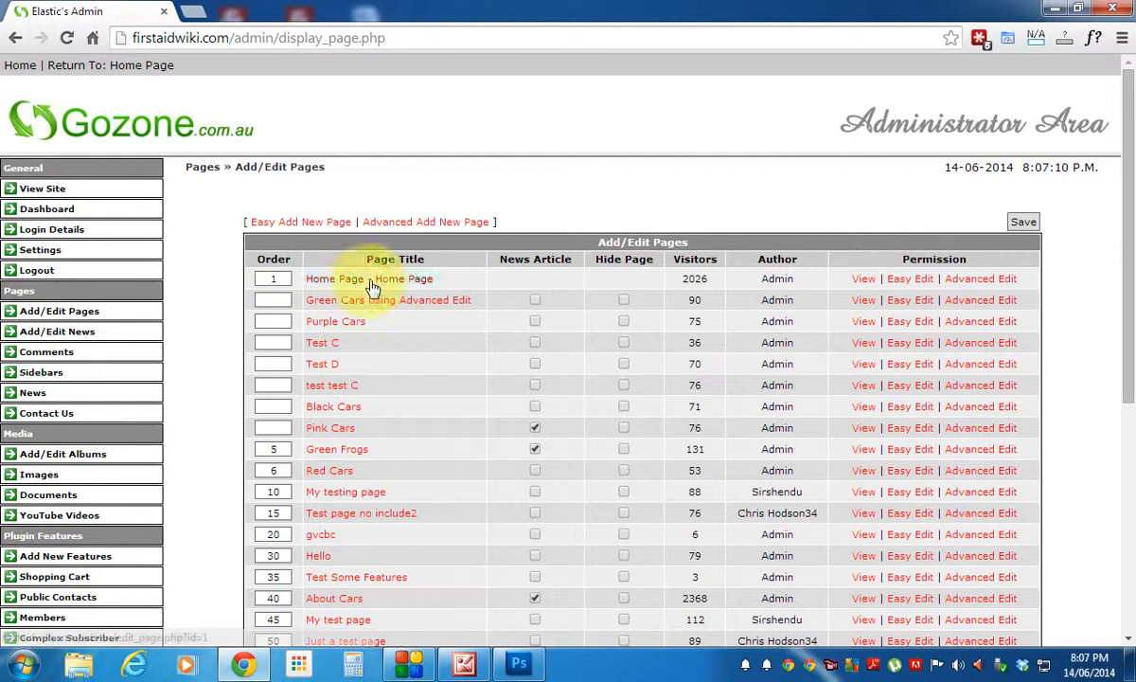
scroll(118, 388, down, 4)
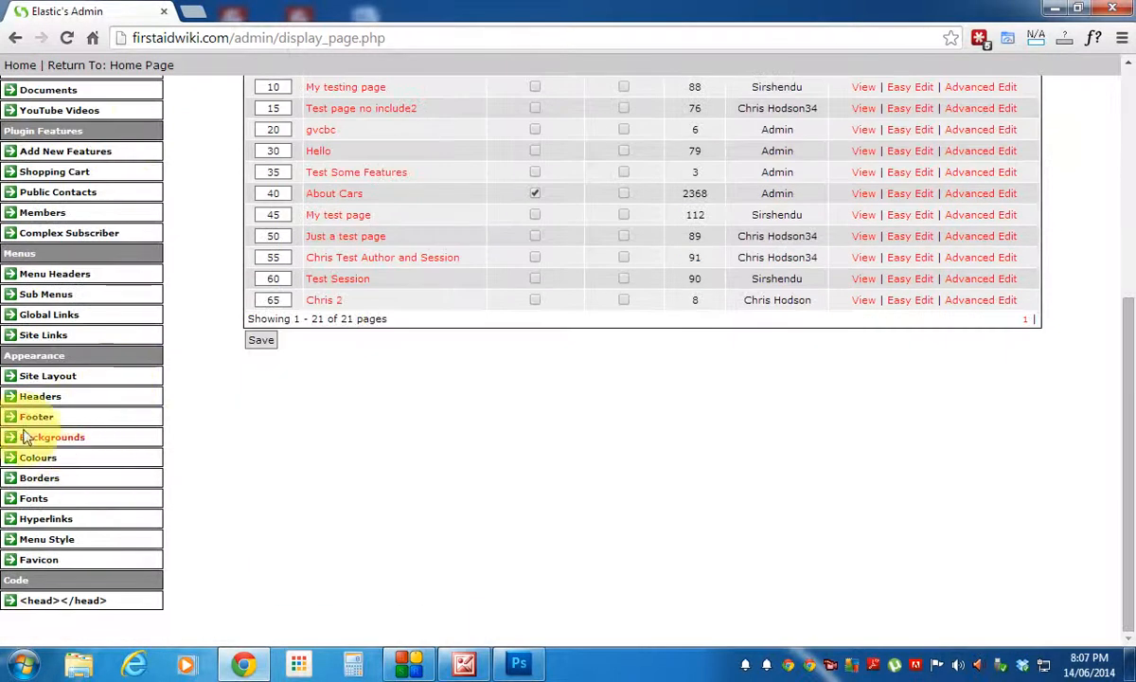
click(40, 398)
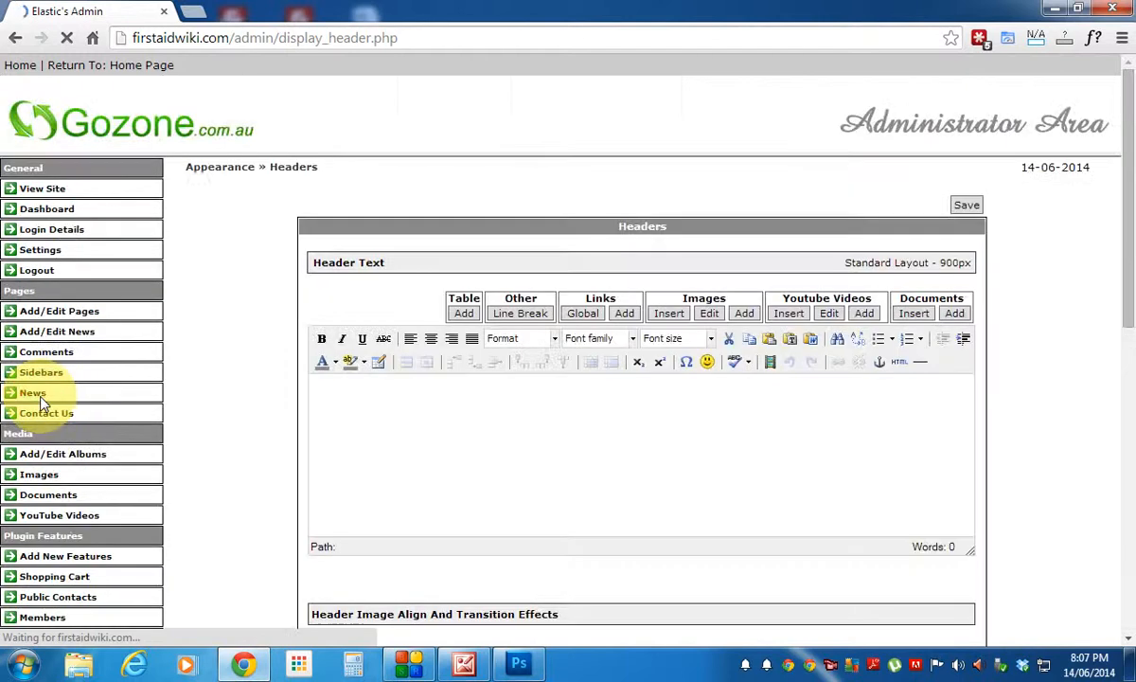
scroll(352, 379, down, 6)
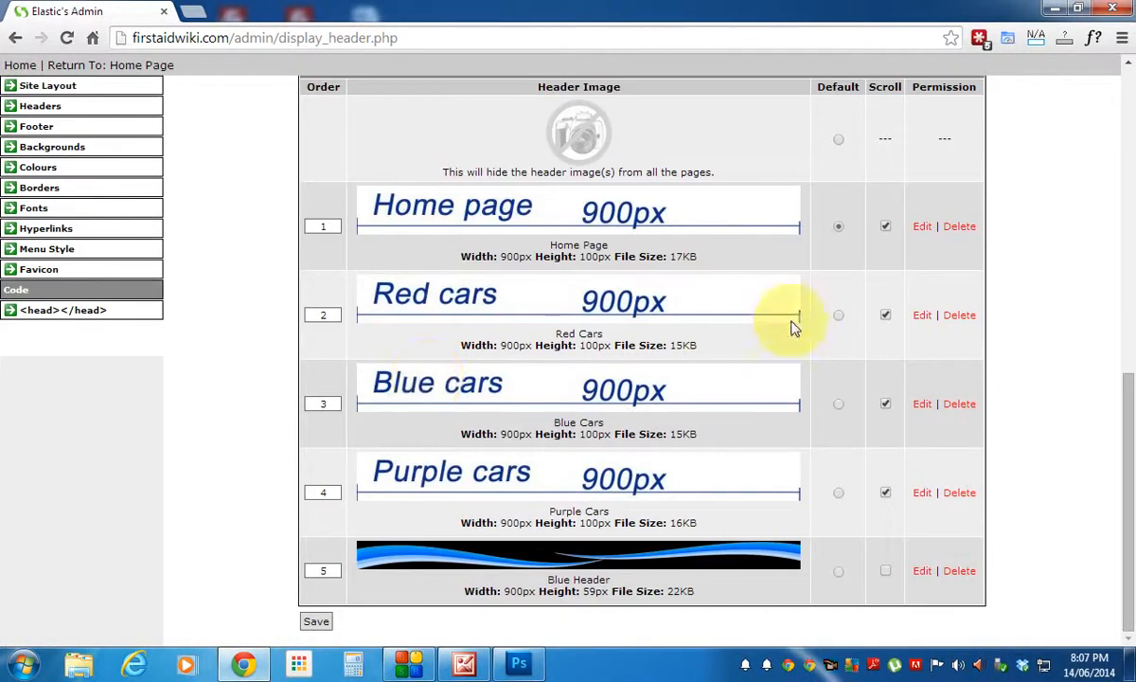
click(885, 227)
click(884, 315)
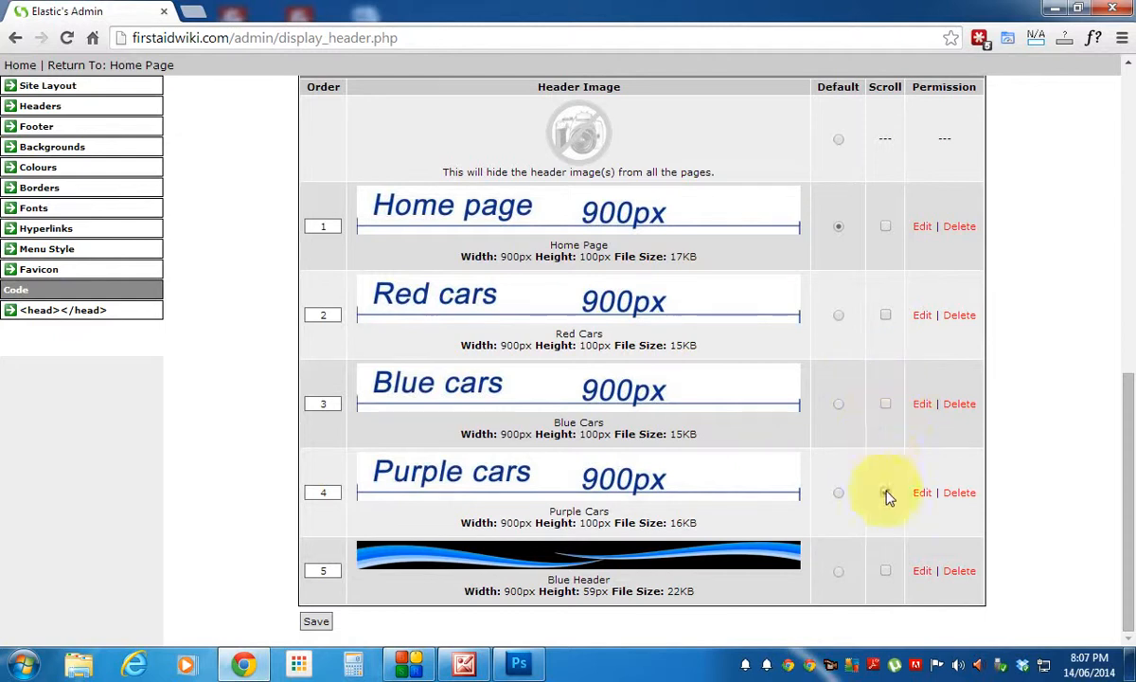
click(317, 623)
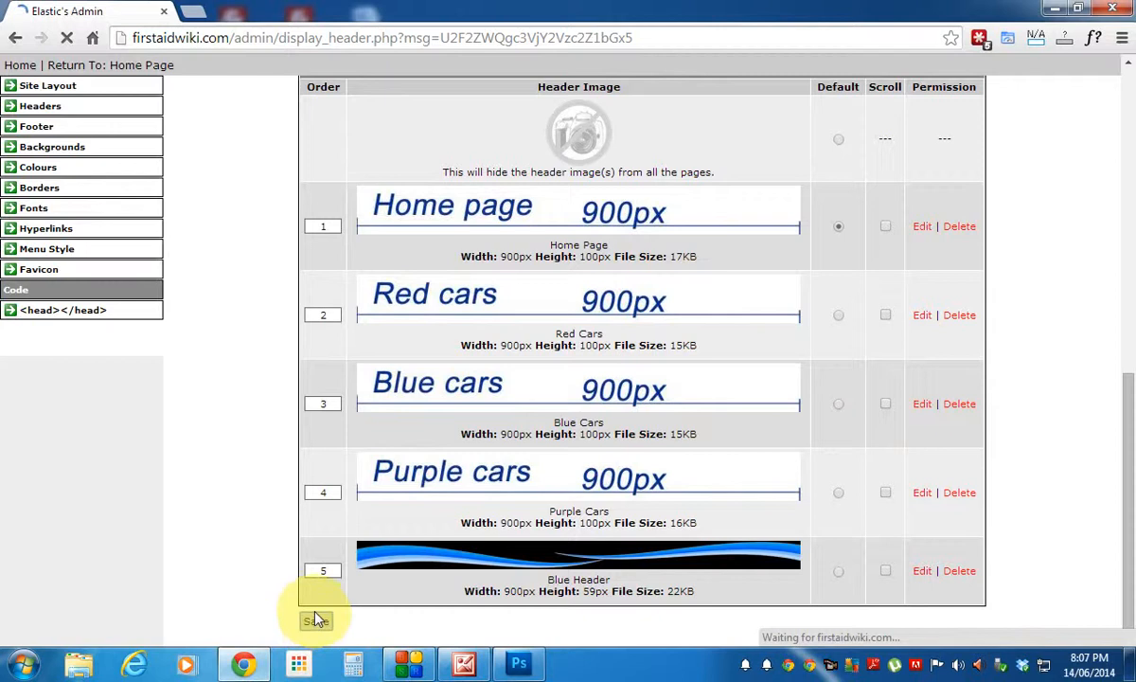
Add a new header image named Runner using runner.jpg from the Desktop and save it
scroll(272, 496, down, 5)
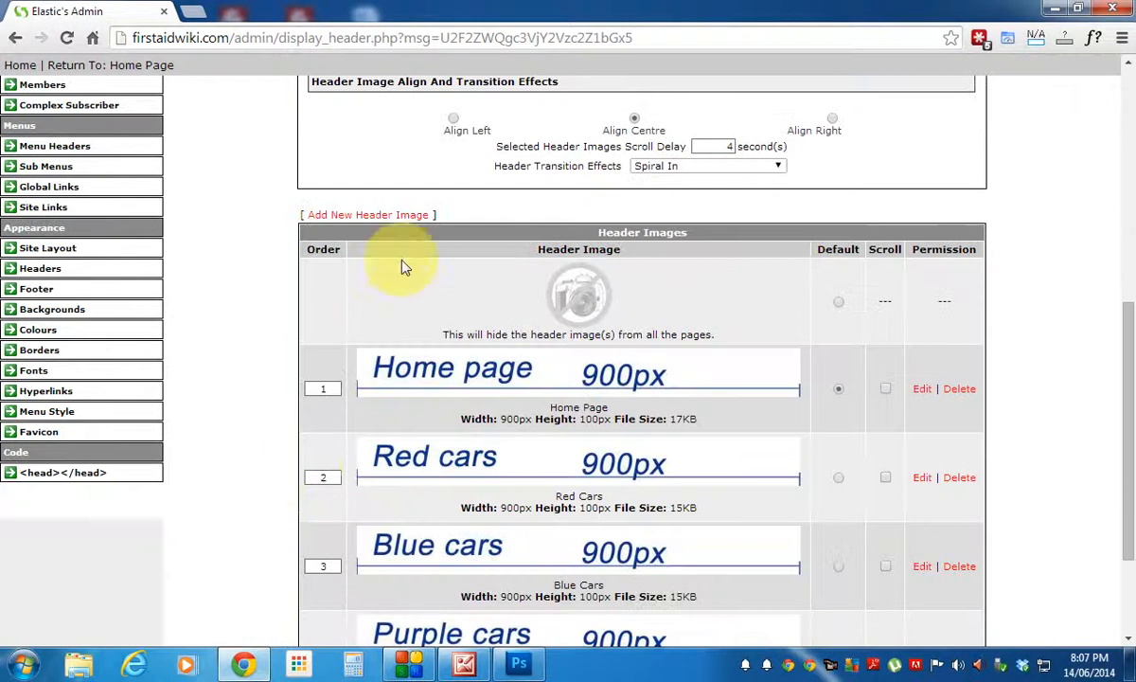
click(386, 216)
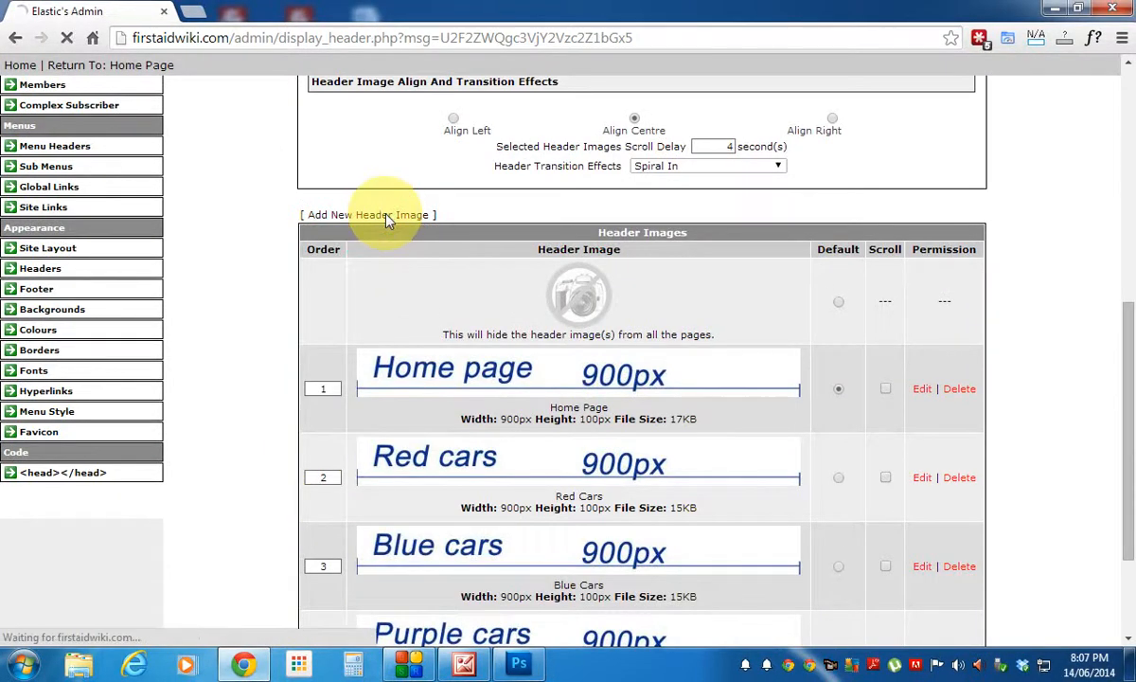
click(661, 309)
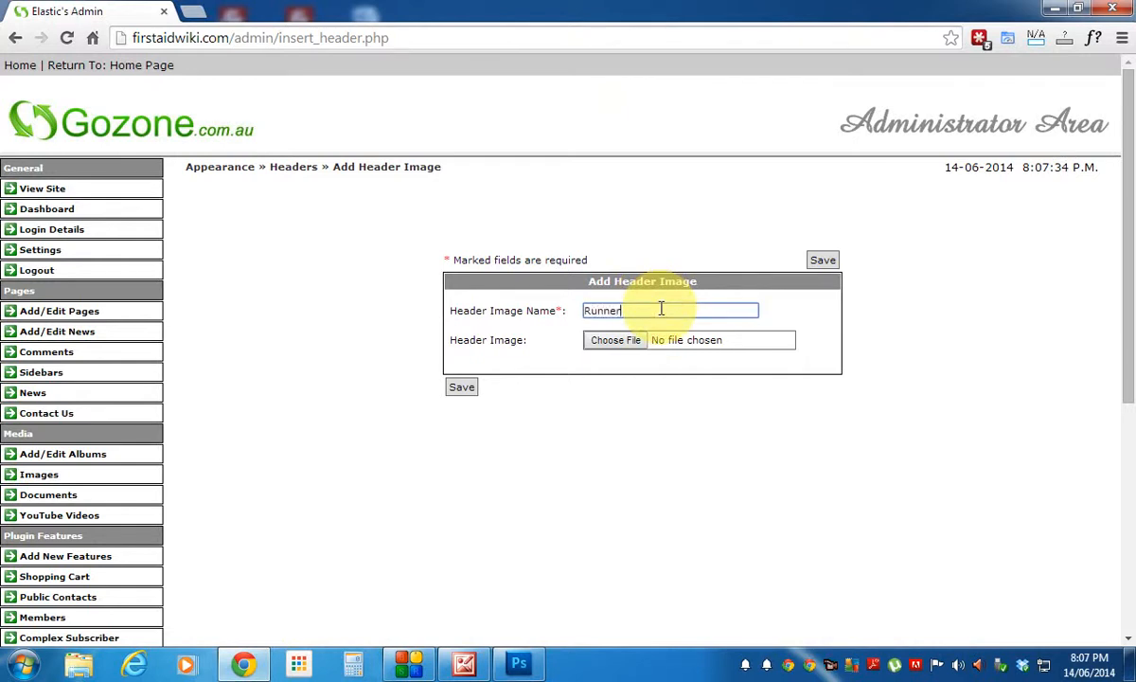
click(615, 341)
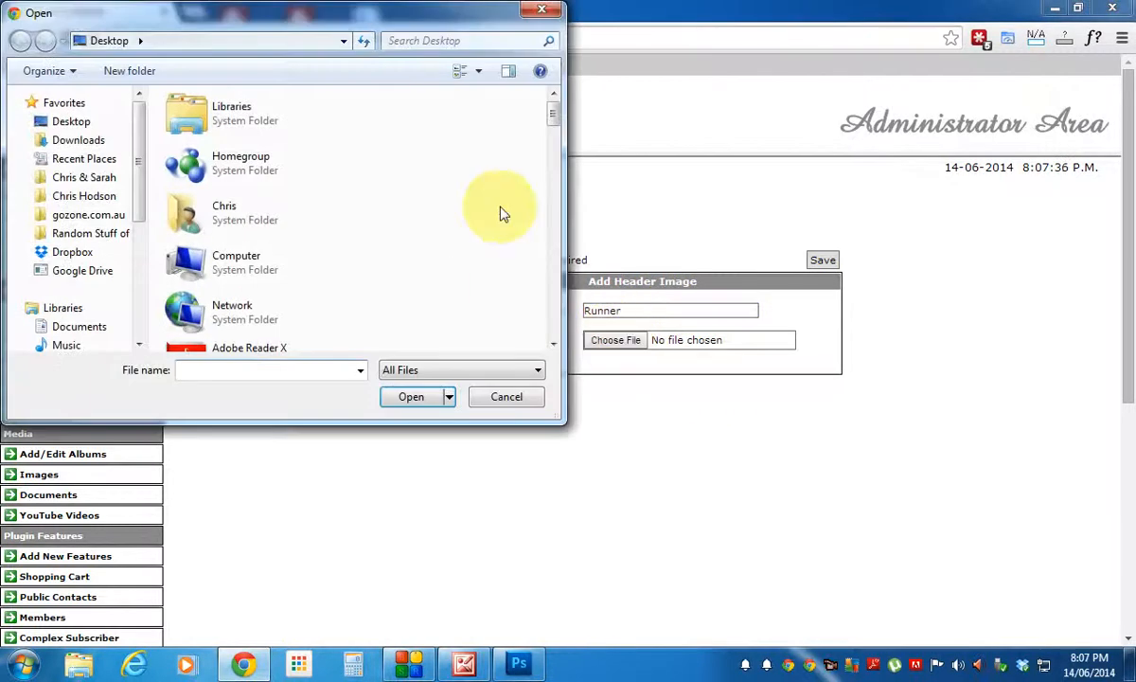
drag(553, 112, 553, 343)
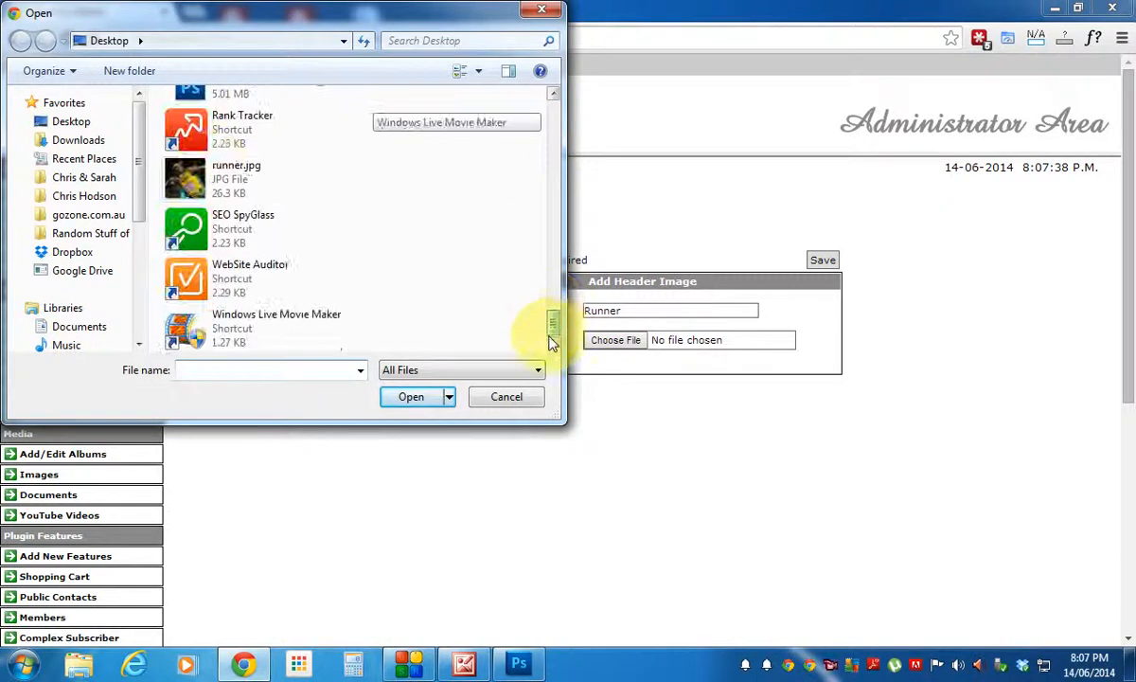
click(237, 172)
click(411, 397)
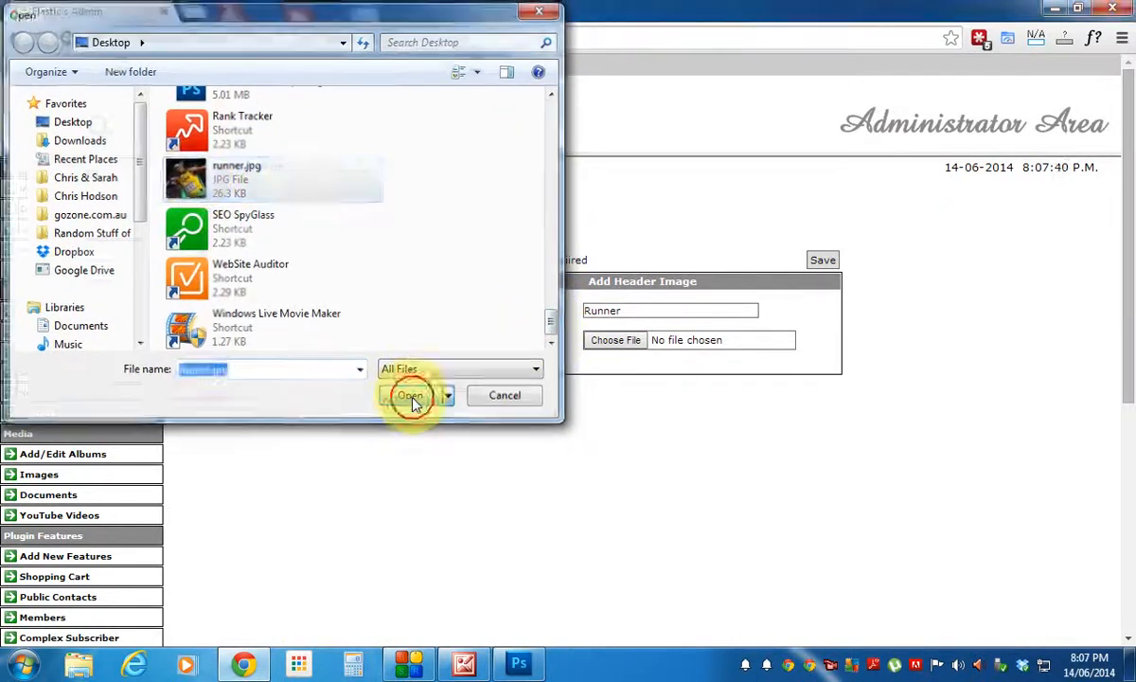
click(460, 390)
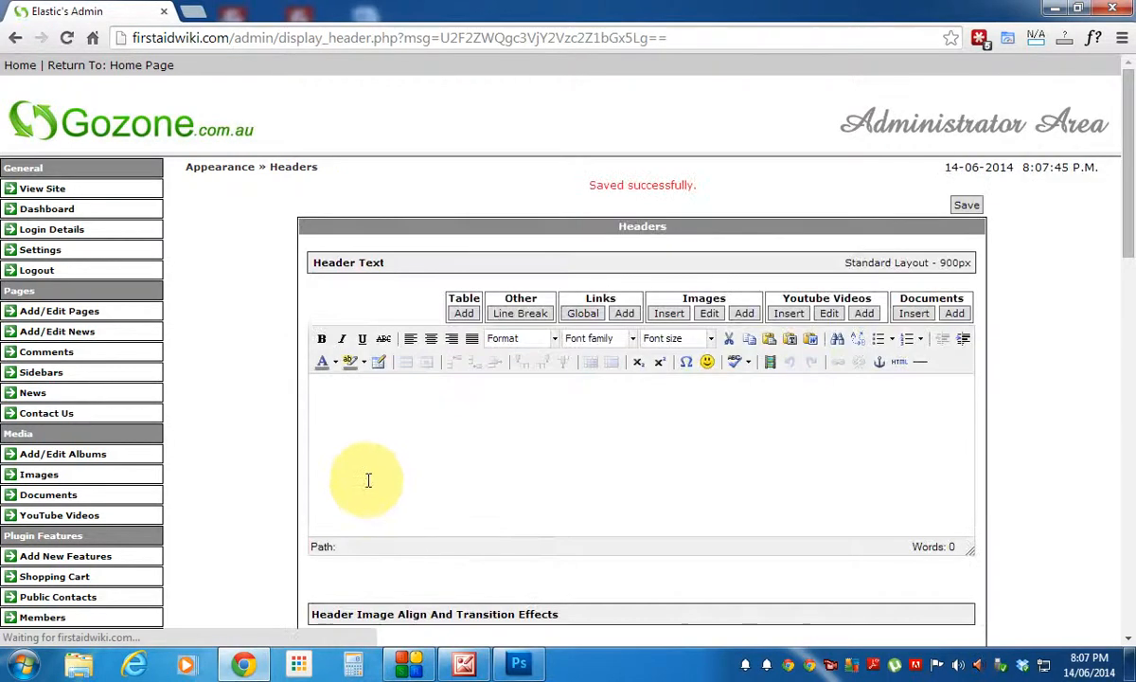
Add another header image named Little using little.jpg from the Desktop and save it
scroll(368, 479, down, 5)
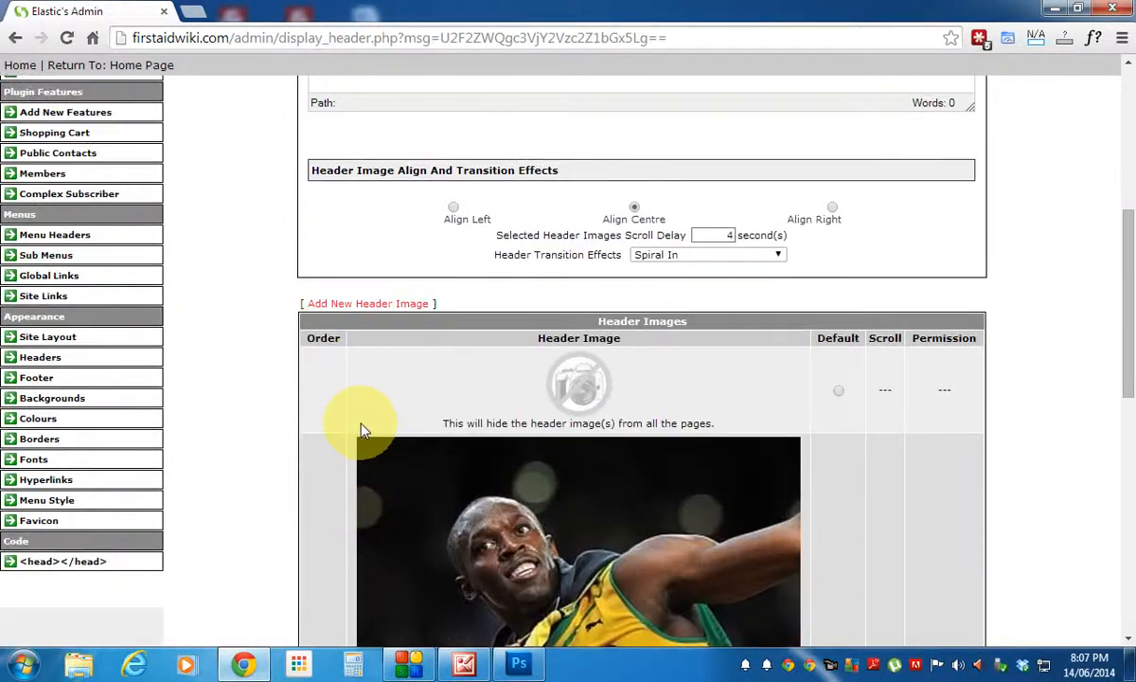
click(375, 304)
click(674, 305)
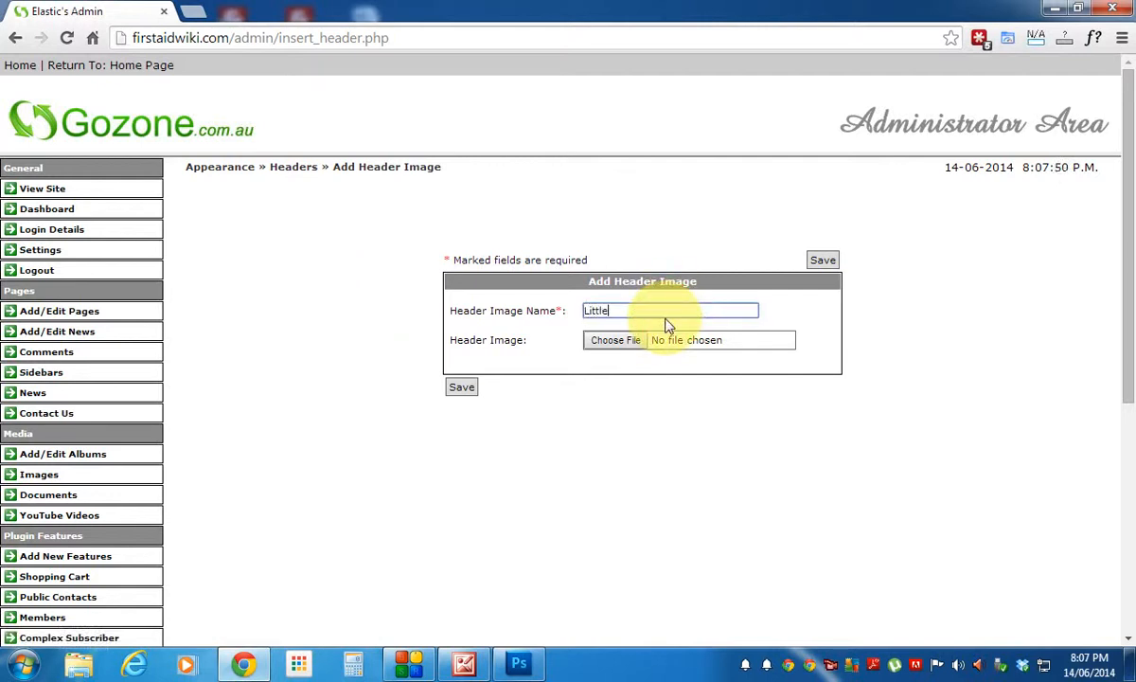
text(Little)
click(617, 339)
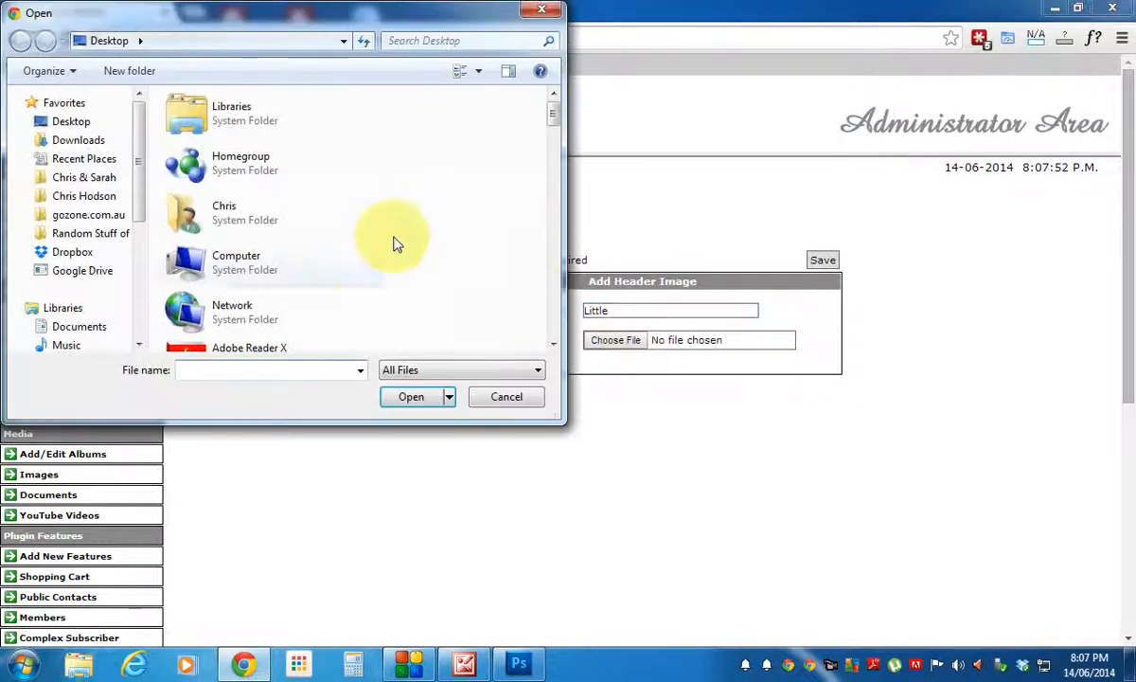
drag(553, 112, 583, 300)
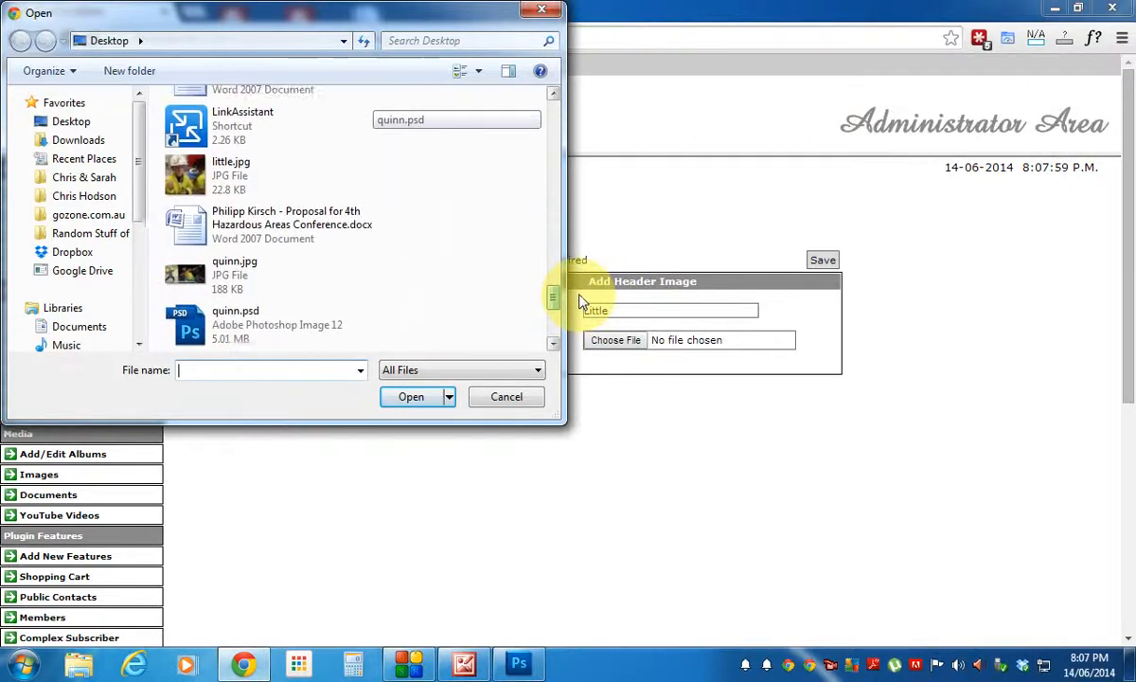
click(182, 170)
click(409, 396)
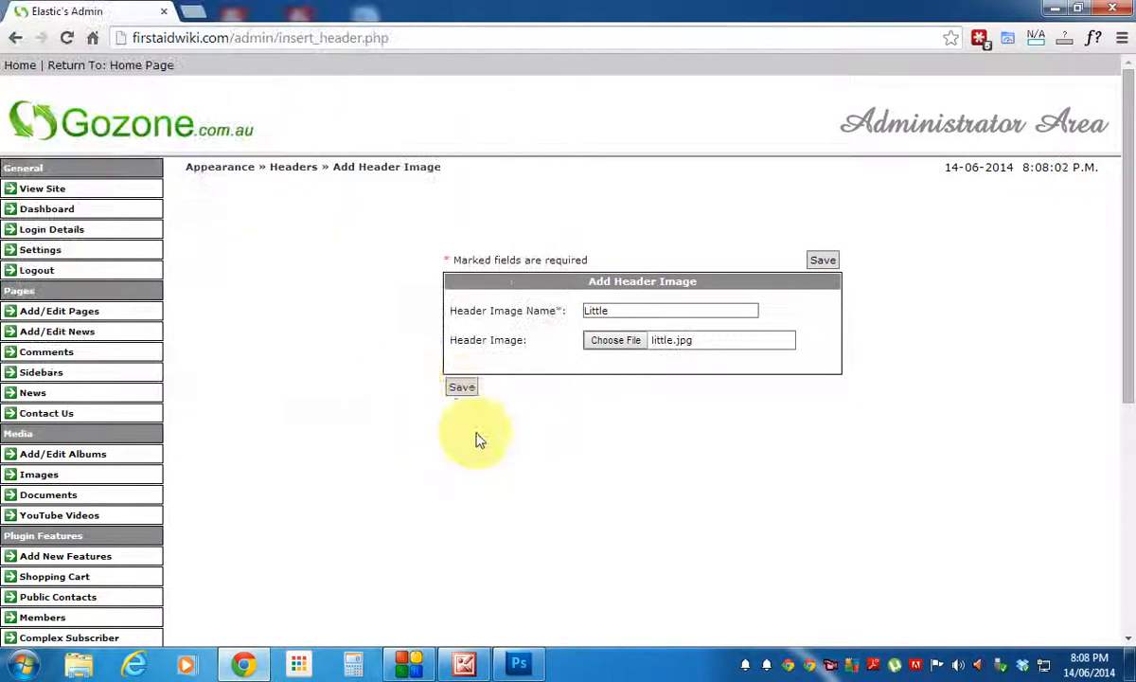
click(461, 388)
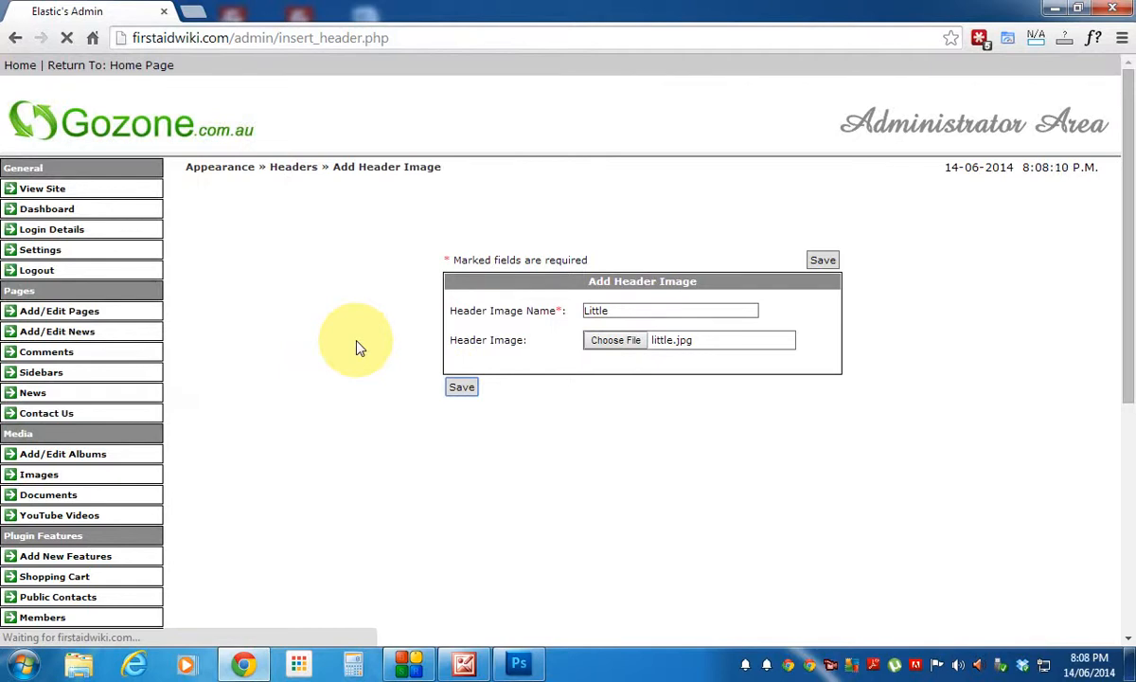
Check the width and height listed for the Runner and Little header images
scroll(308, 385, down, 3)
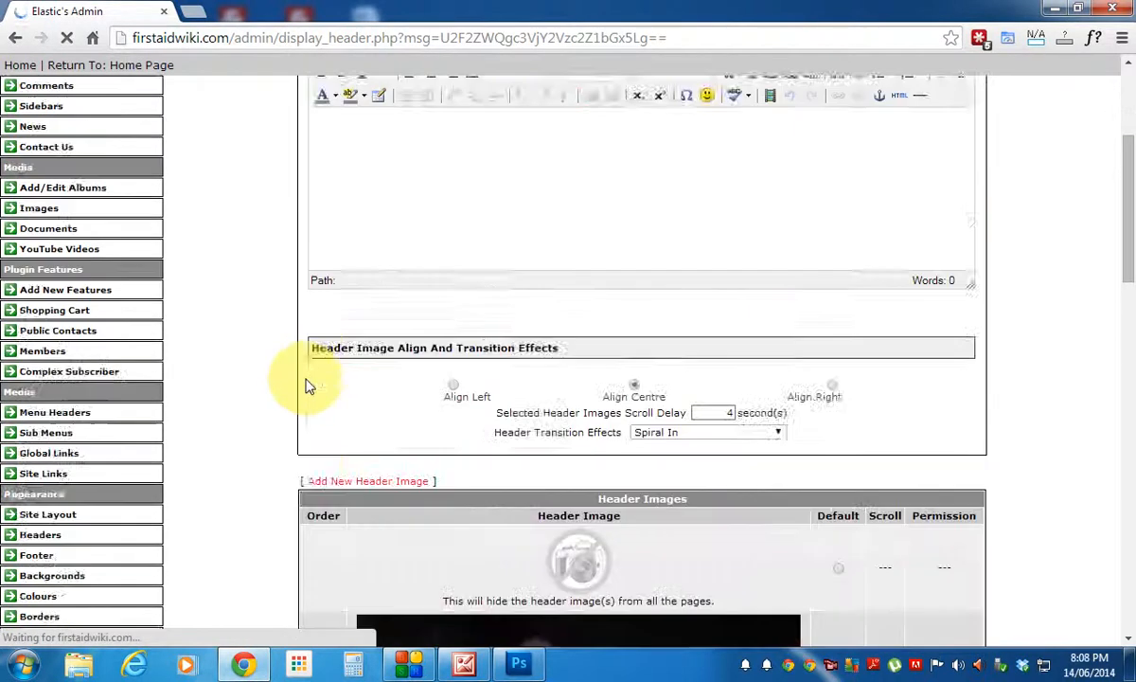
scroll(308, 386, down, 7)
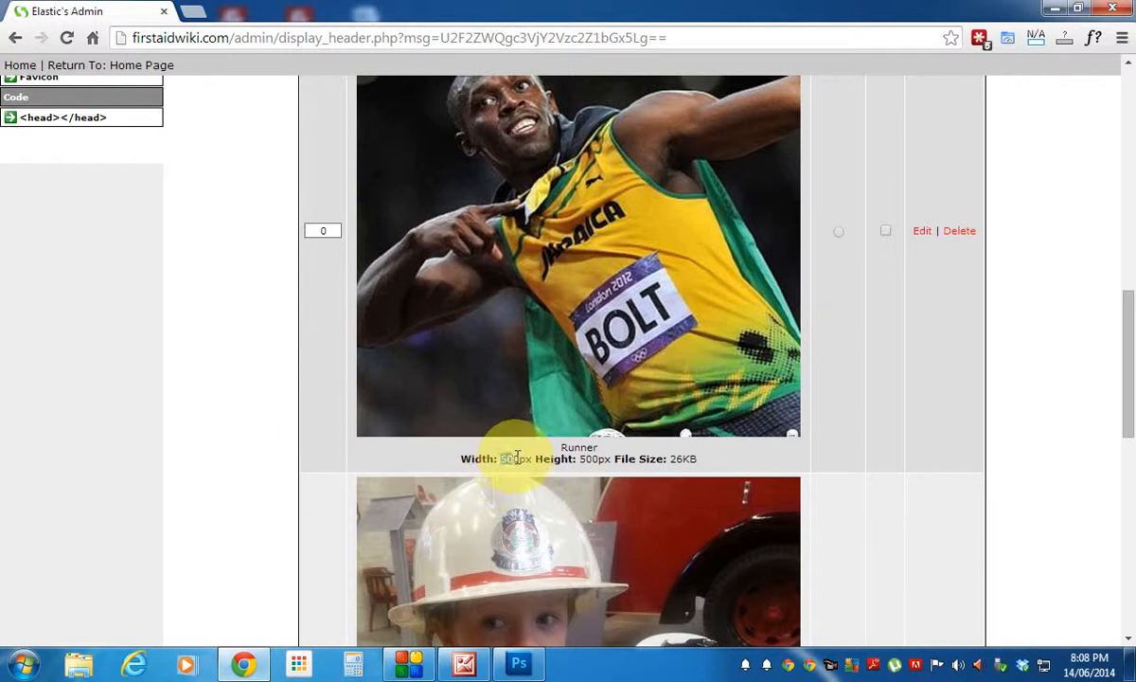
drag(500, 458, 599, 459)
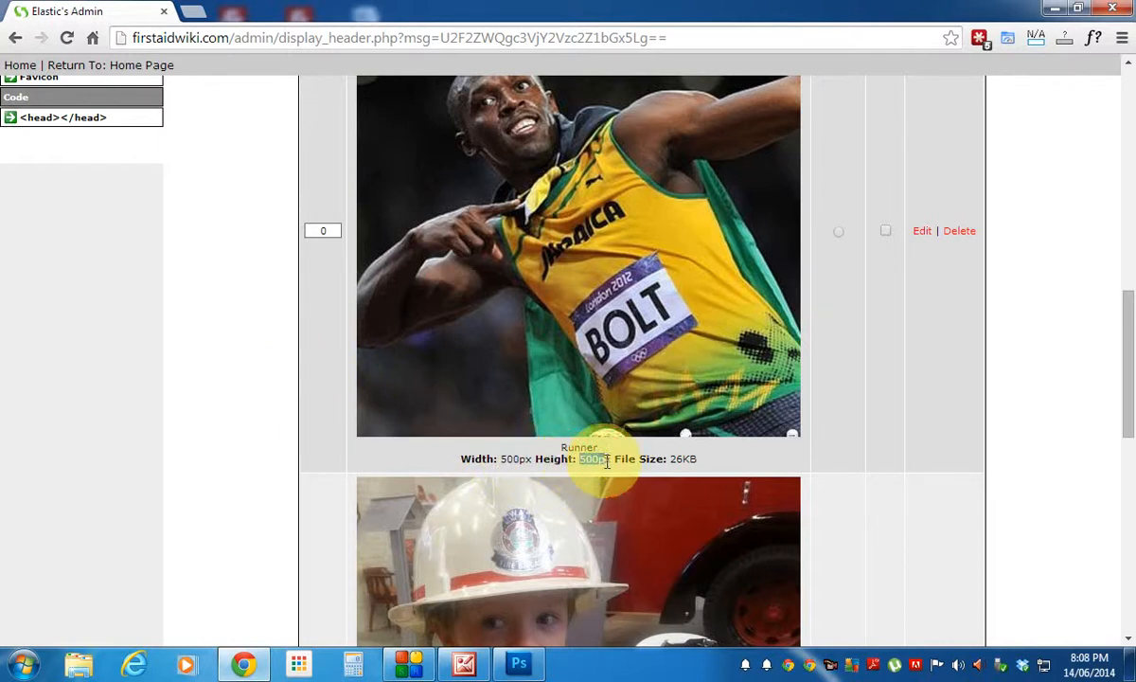
scroll(599, 463, down, 4)
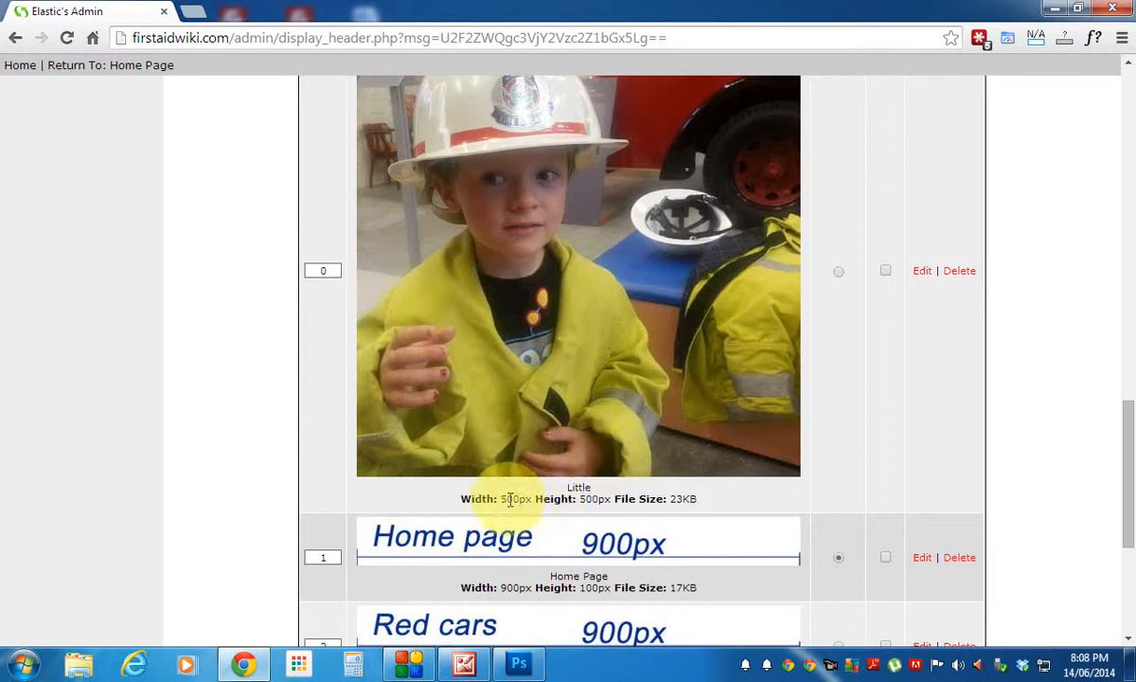
drag(505, 498, 604, 500)
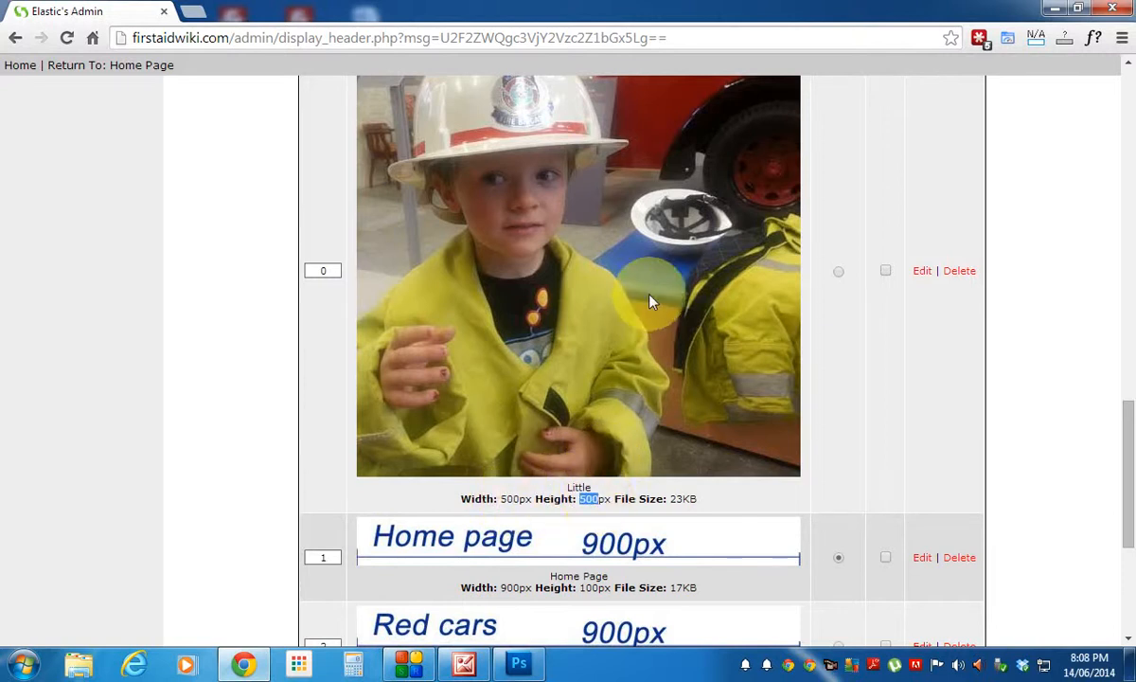
Turn on scrolling for the Runner and Little header images and save the header settings
scroll(609, 277, up, 4)
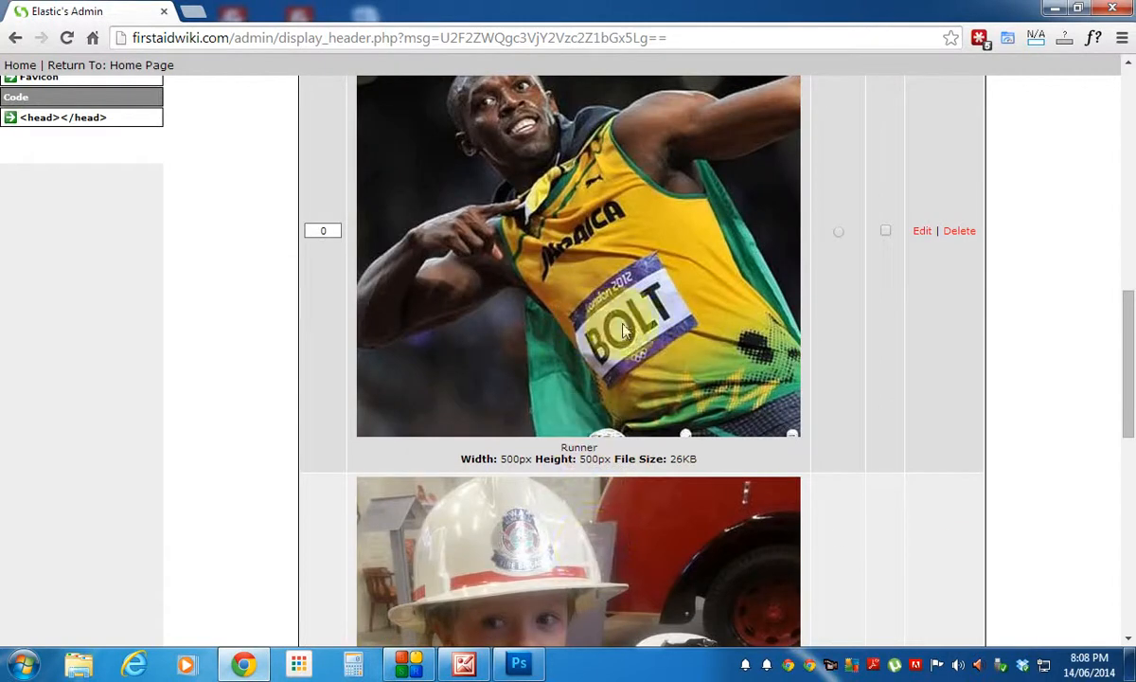
scroll(624, 329, up, 3)
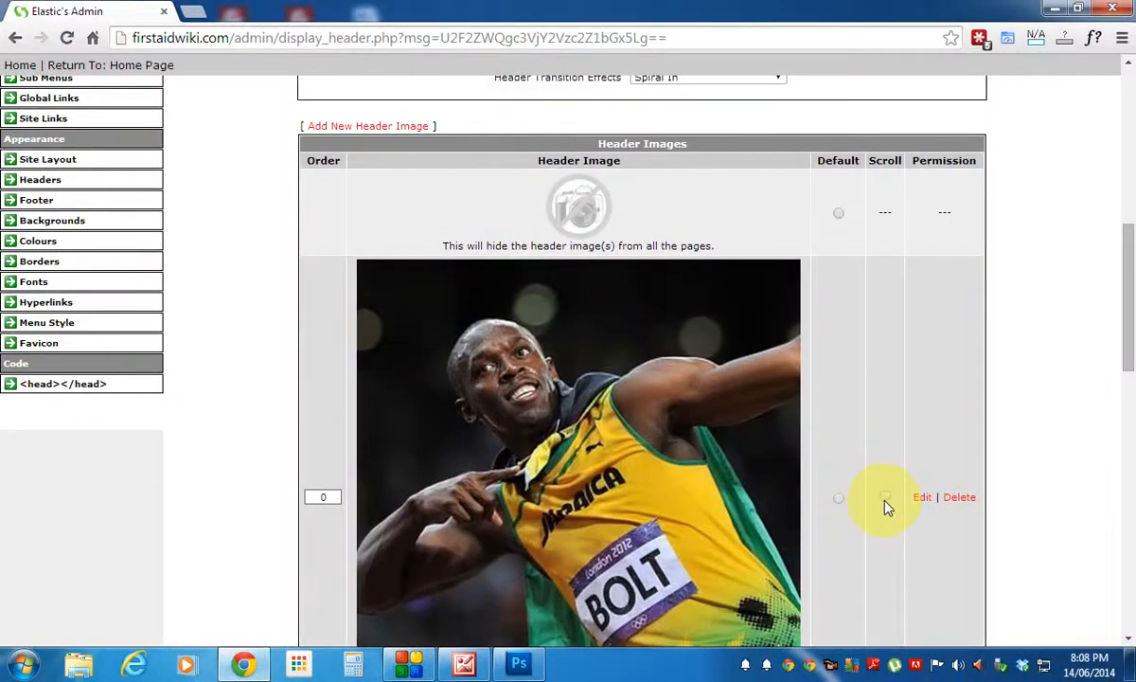
click(887, 499)
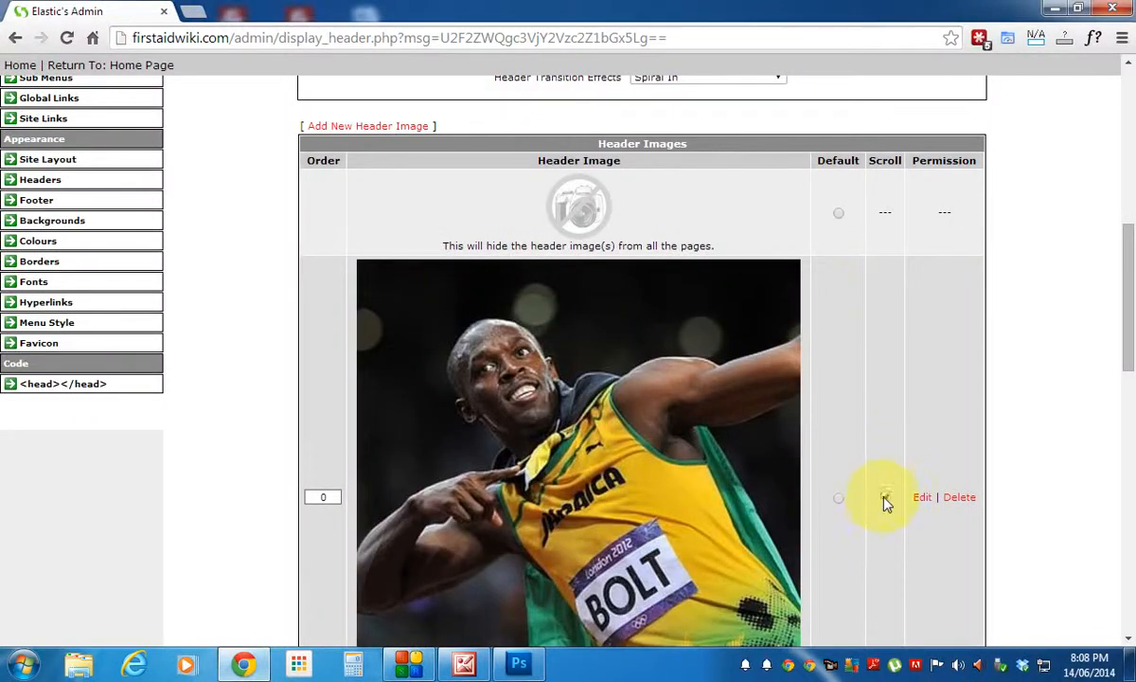
scroll(857, 414, down, 8)
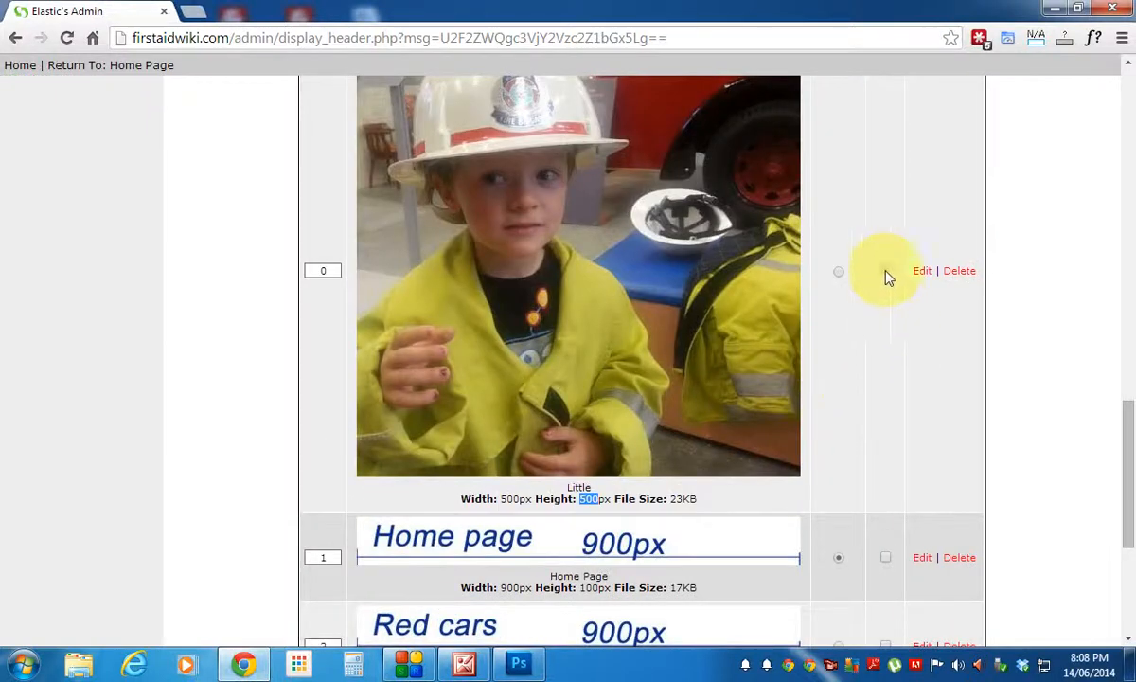
click(886, 273)
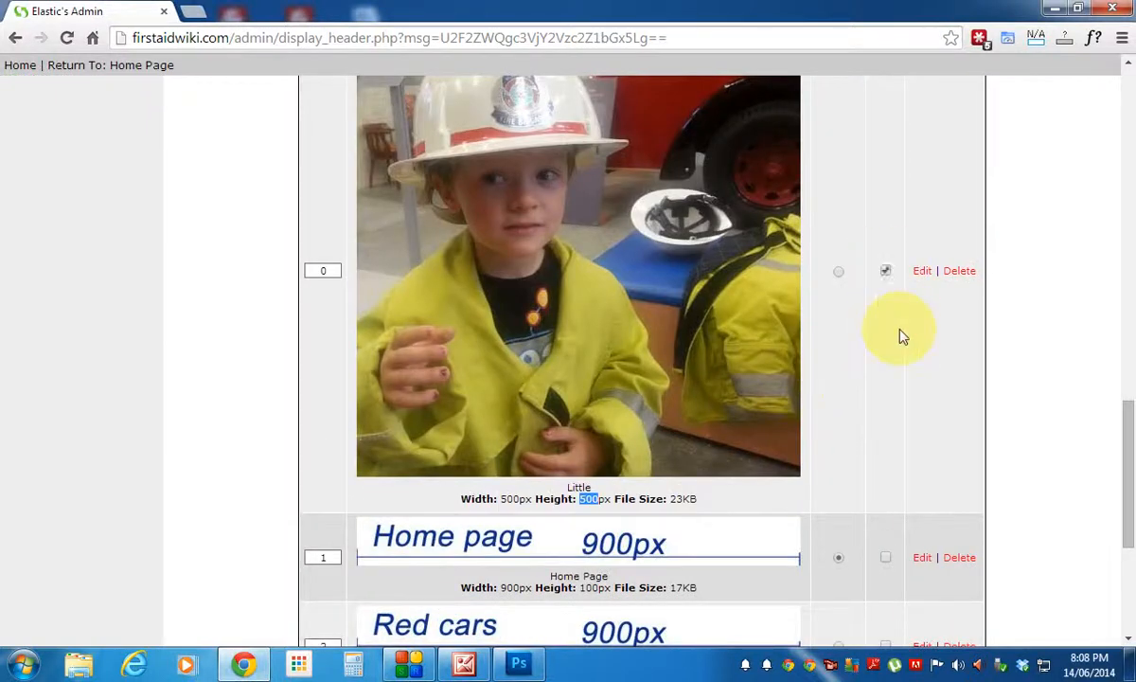
scroll(901, 346, up, 10)
scroll(947, 284, up, 4)
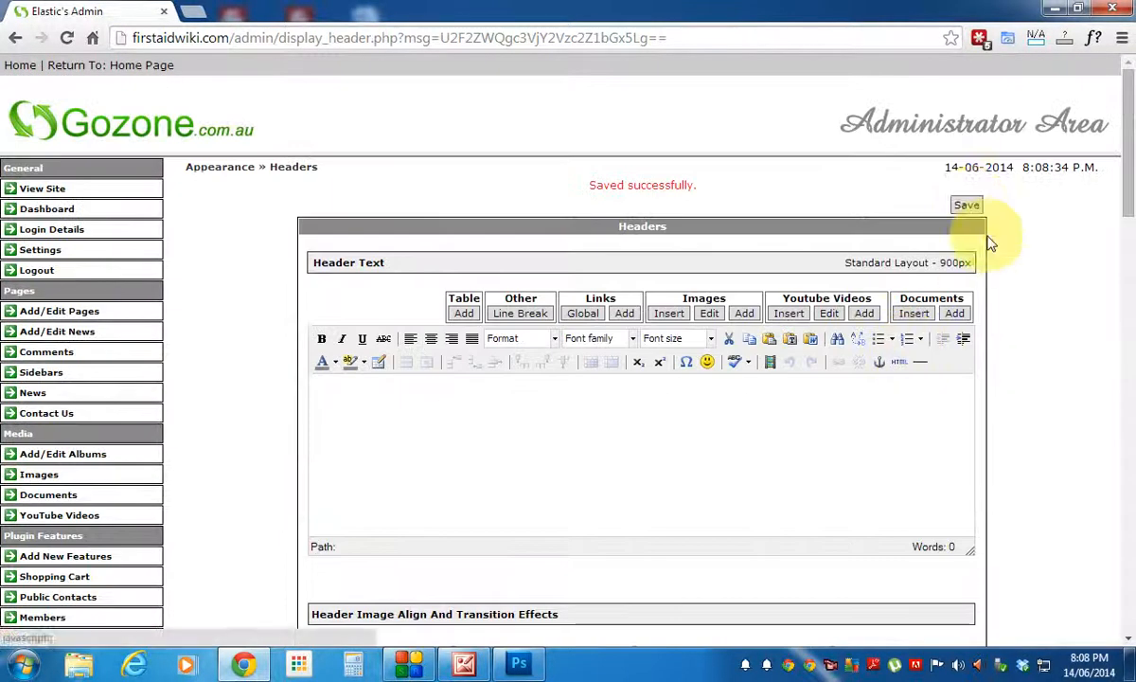
click(969, 205)
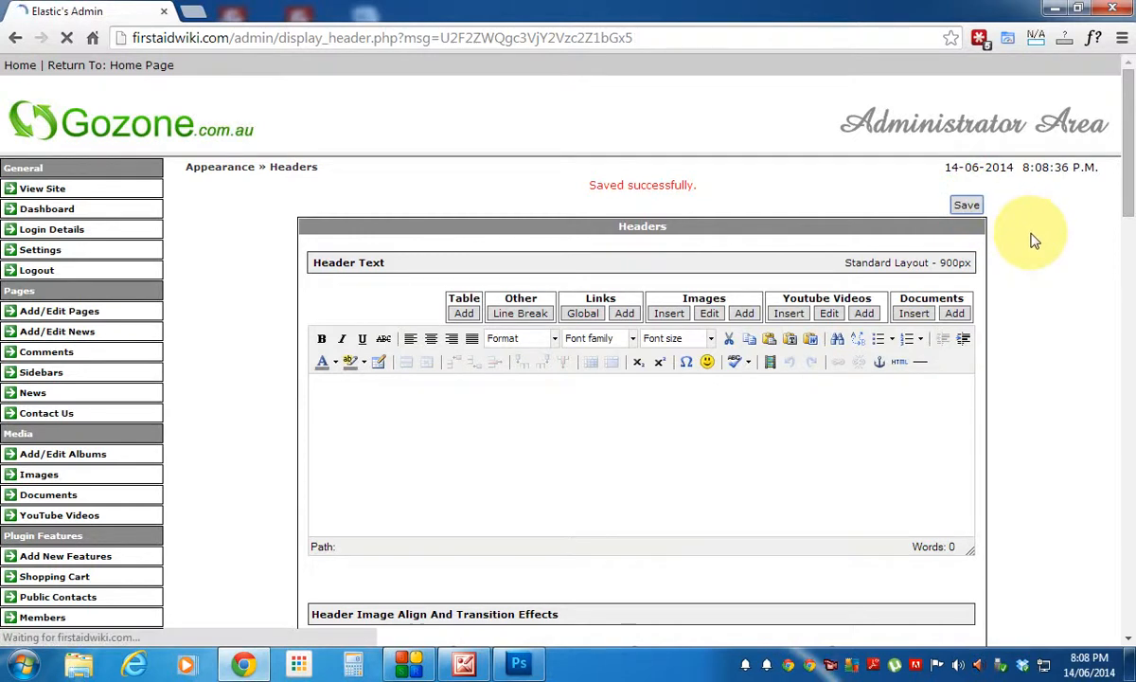
Review the saved header images list, and return to the website's Home Page to view the header transition
scroll(1034, 228, down, 8)
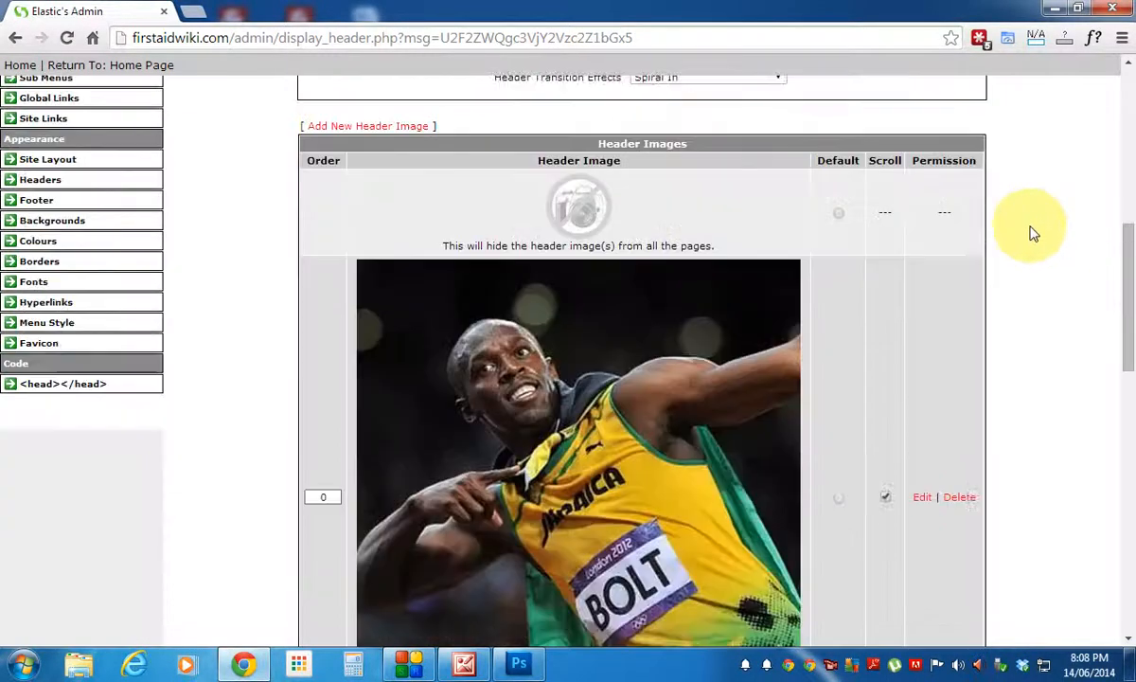
scroll(1030, 225, up, 8)
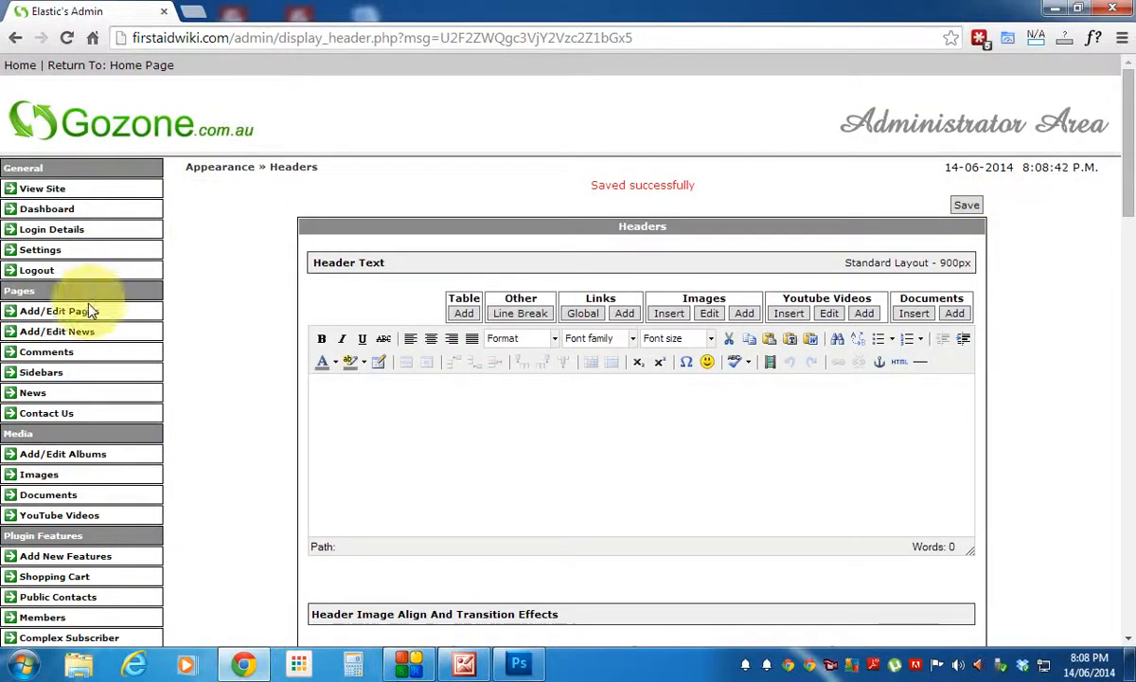
click(142, 67)
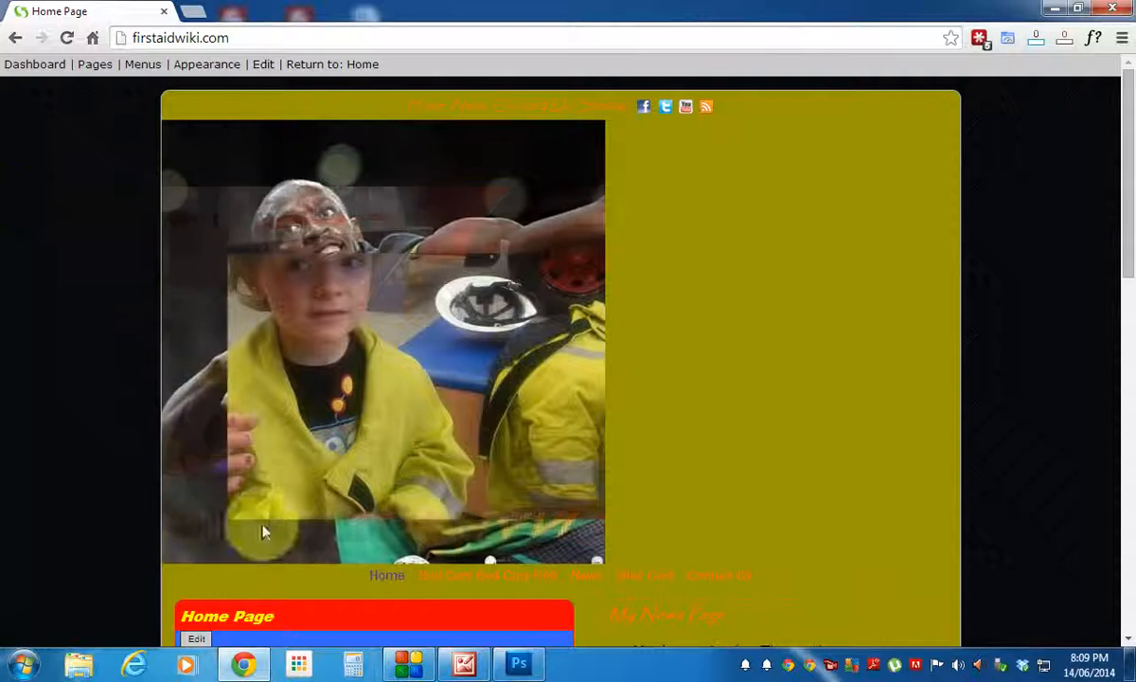
click(417, 667)
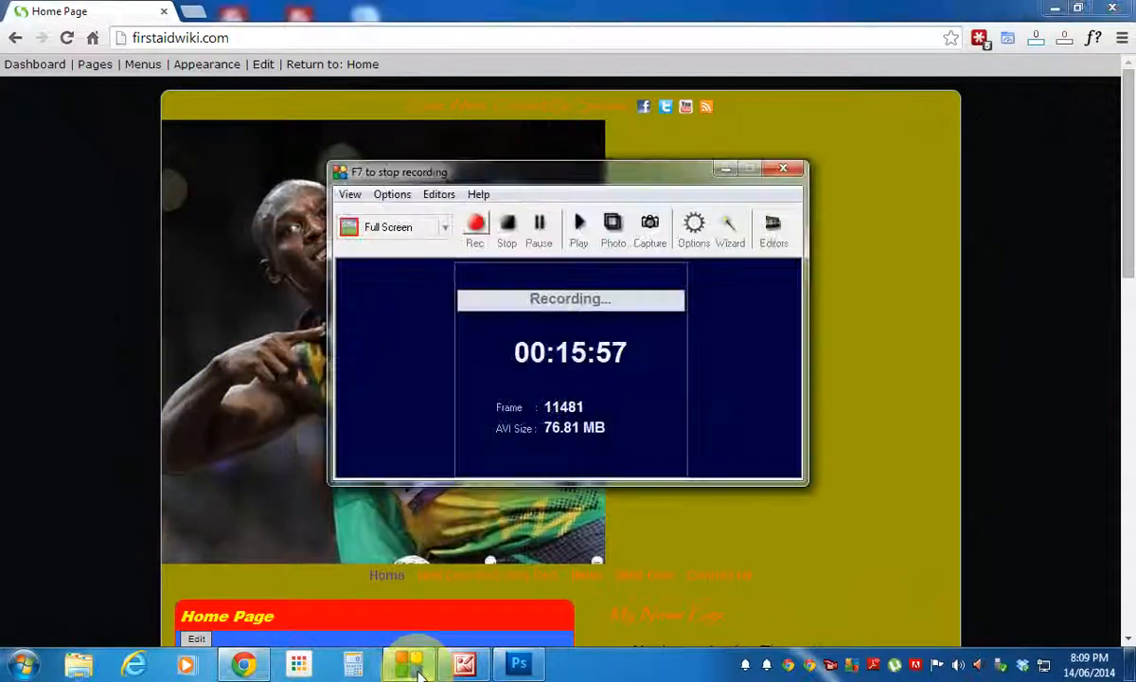